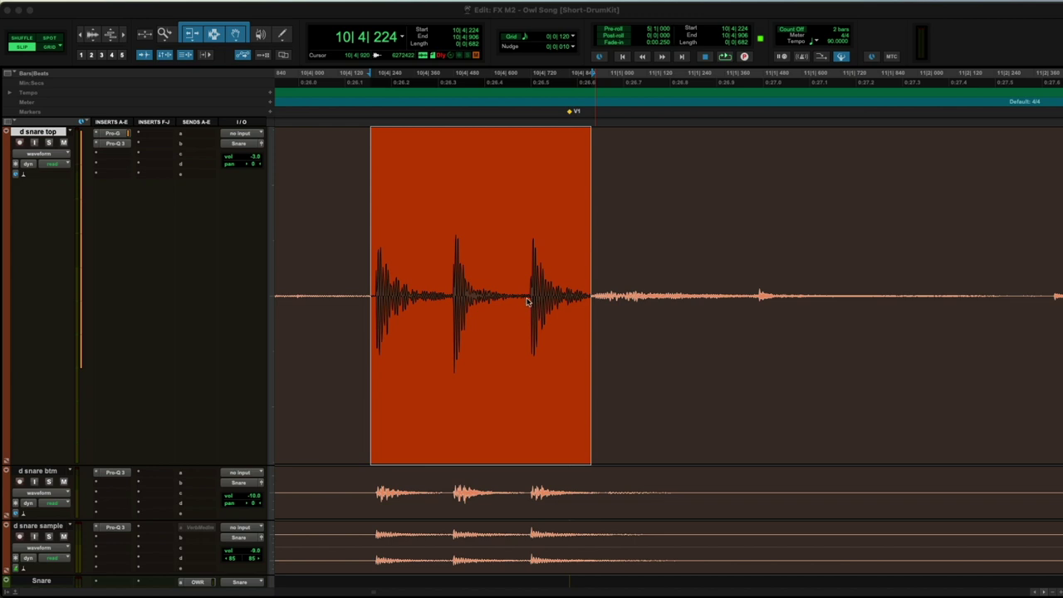
Zoom in on the third hit of d snare top and highlight its initial attack, followed by its ringing portion.
{"action": "left_click", "coordinate": [532, 222]}
{"action": "scroll", "coordinate": [589, 268], "scroll_direction": "up", "scroll_amount": 5}
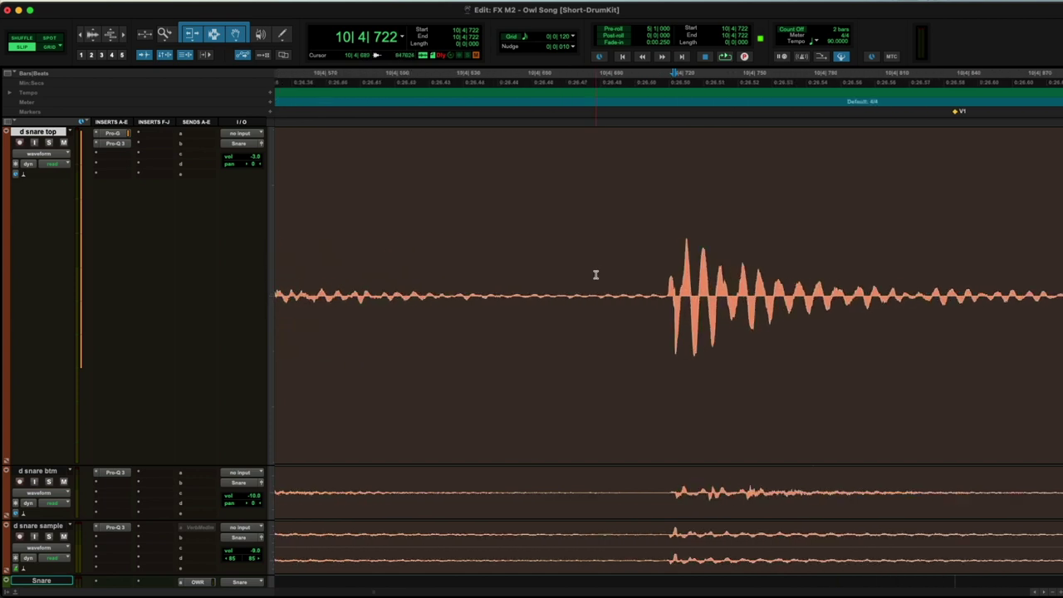
{"action": "left_click_drag", "start_coordinate": [652, 295], "coordinate": [702, 293]}
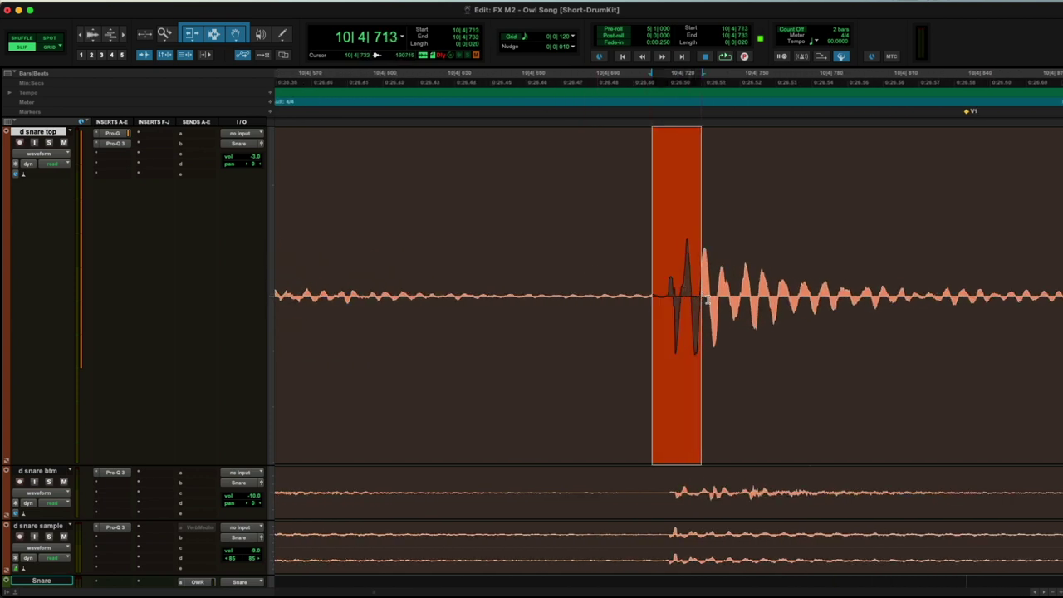
{"action": "left_click", "coordinate": [695, 249]}
{"action": "left_click_drag", "start_coordinate": [697, 251], "coordinate": [830, 273]}
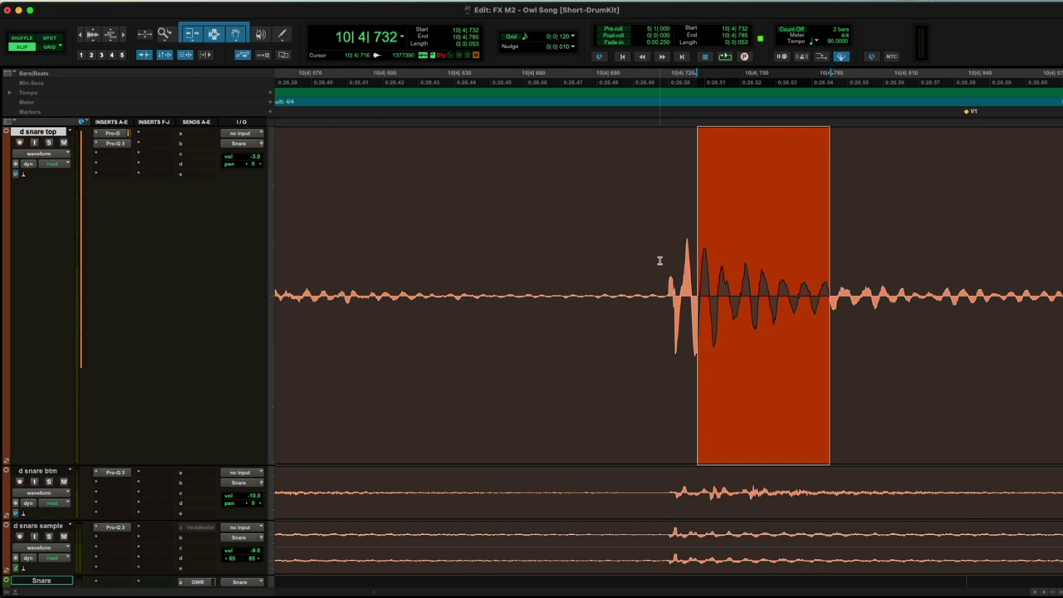
Highlight the third snare hit's attack and decay together, highlight its decay alone, and return to the full song view.
{"action": "left_click_drag", "start_coordinate": [666, 264], "coordinate": [884, 282]}
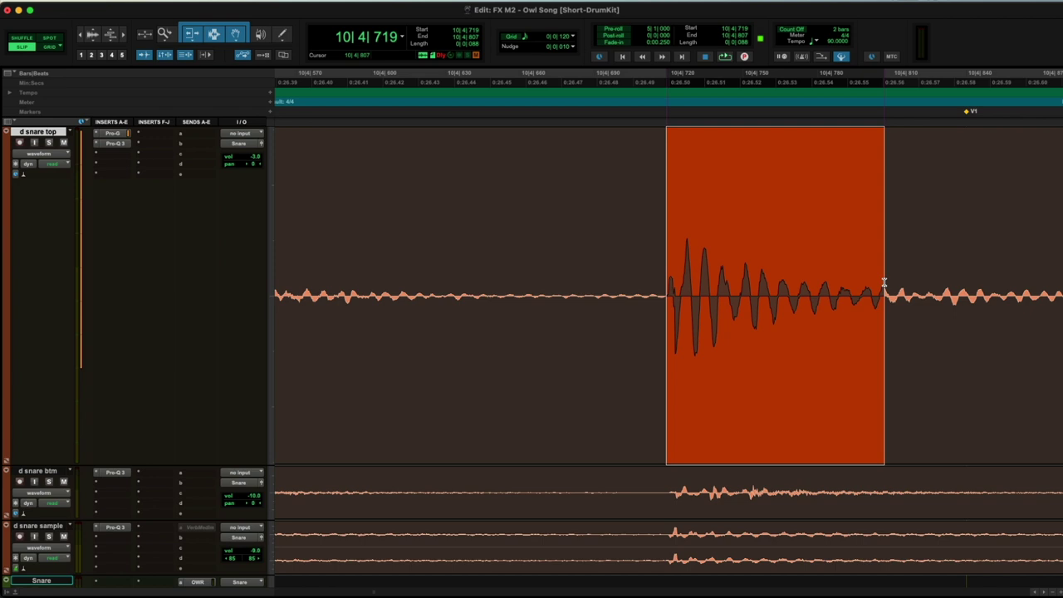
{"action": "left_click", "coordinate": [665, 280]}
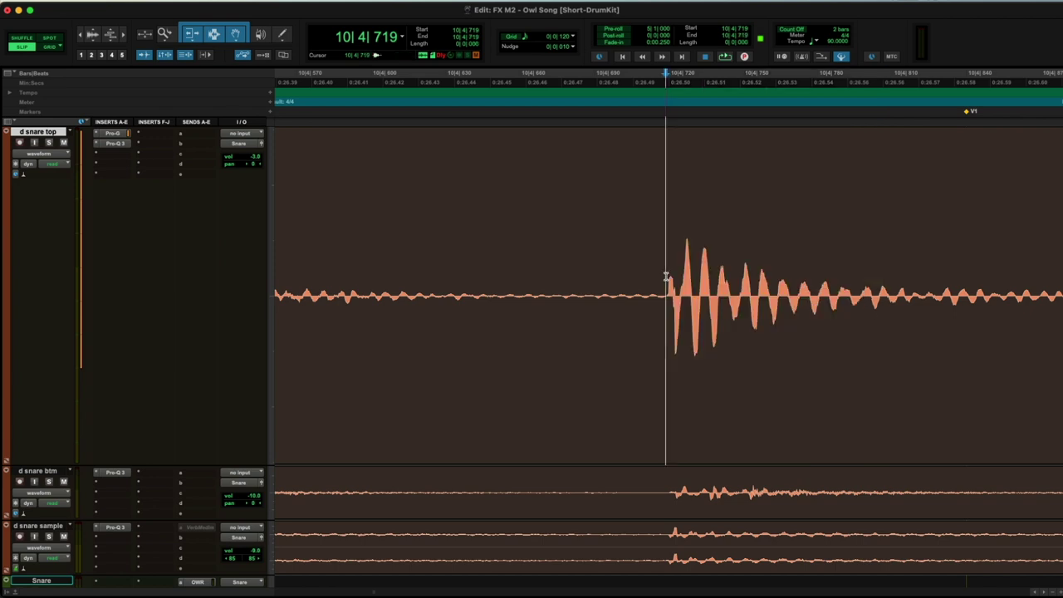
{"action": "left_click", "coordinate": [701, 276]}
{"action": "left_click_drag", "start_coordinate": [701, 277], "coordinate": [922, 289]}
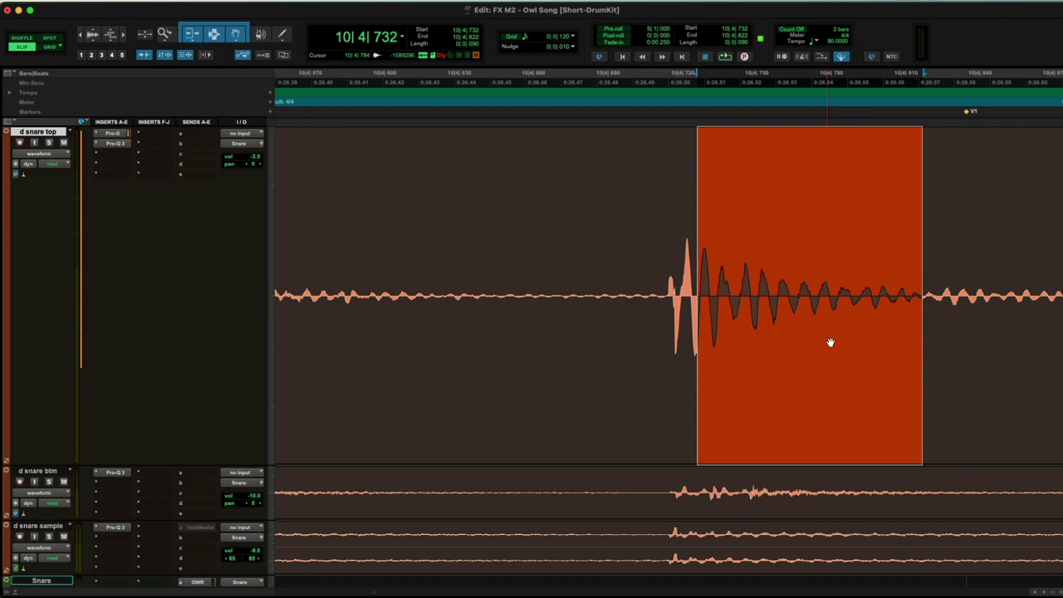
{"action": "key", "text": "ctrl+e"}
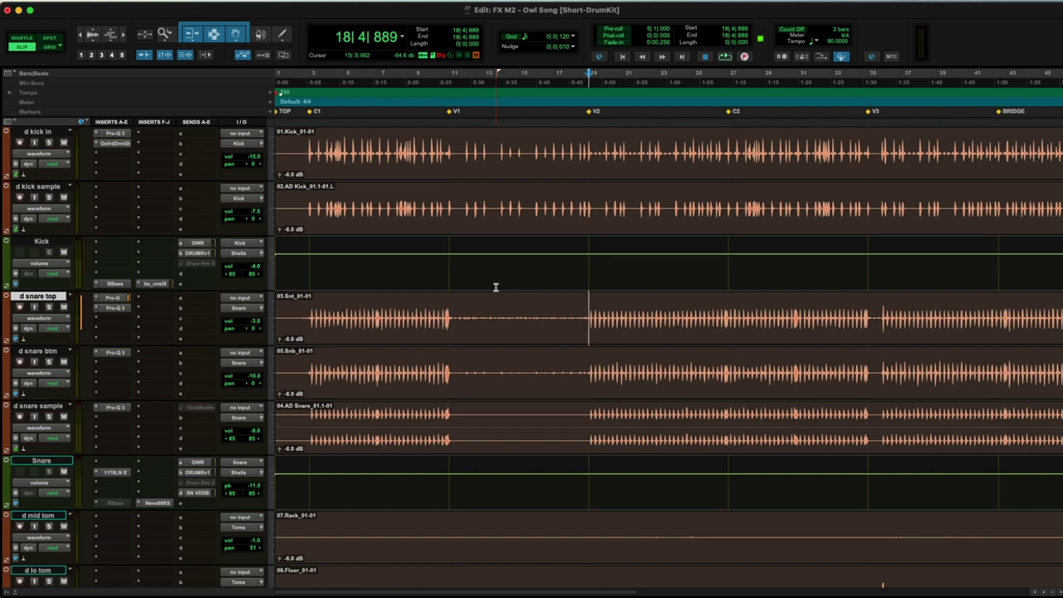
Play the song from the V2 marker and mute the Drum Non-Lin, OWR and K/S Crush tracks.
{"action": "key", "text": "space"}
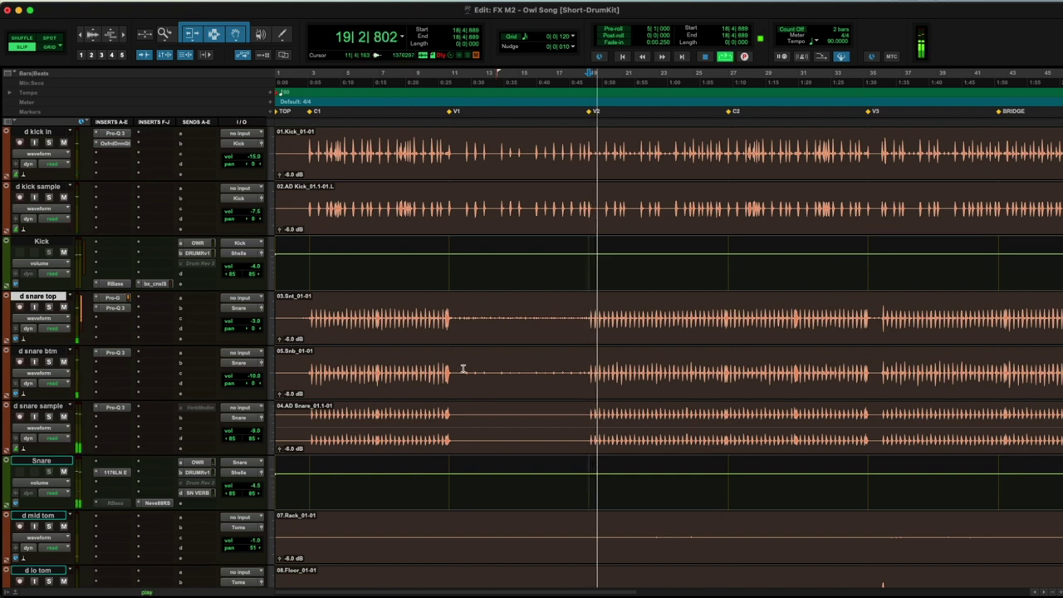
{"action": "scroll", "coordinate": [359, 404], "scroll_direction": "down", "scroll_amount": 5}
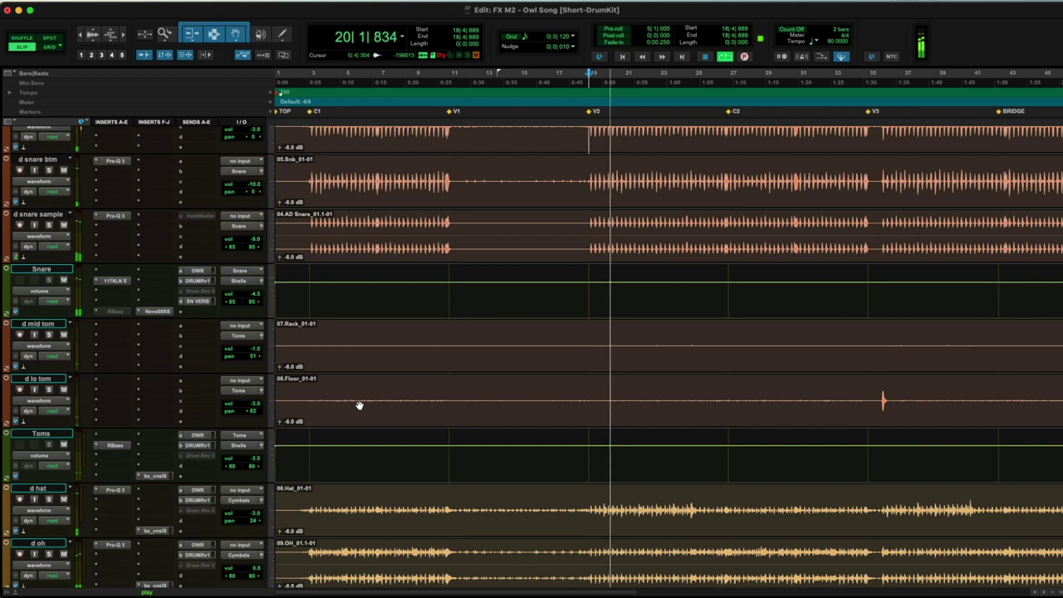
{"action": "scroll", "coordinate": [360, 405], "scroll_direction": "down", "scroll_amount": 5}
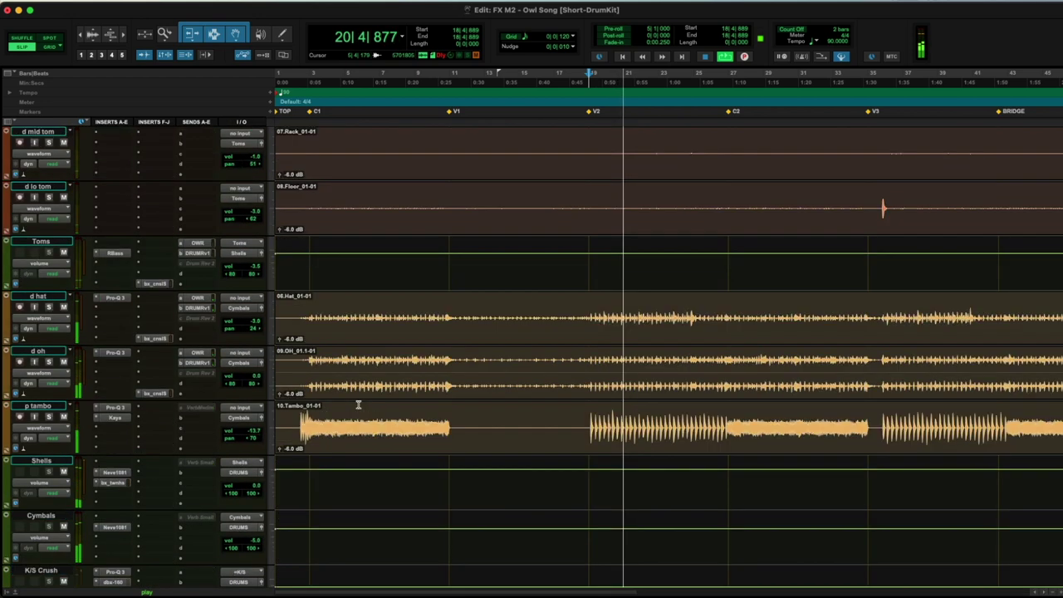
{"action": "scroll", "coordinate": [358, 404], "scroll_direction": "down", "scroll_amount": 6}
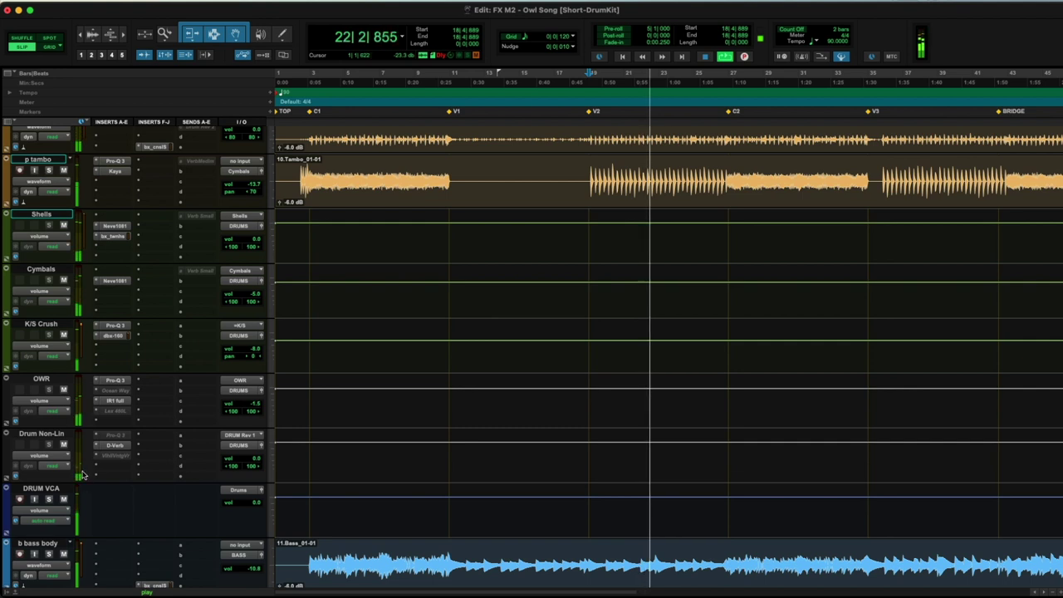
{"action": "left_click", "coordinate": [63, 445]}
{"action": "left_click", "coordinate": [63, 389]}
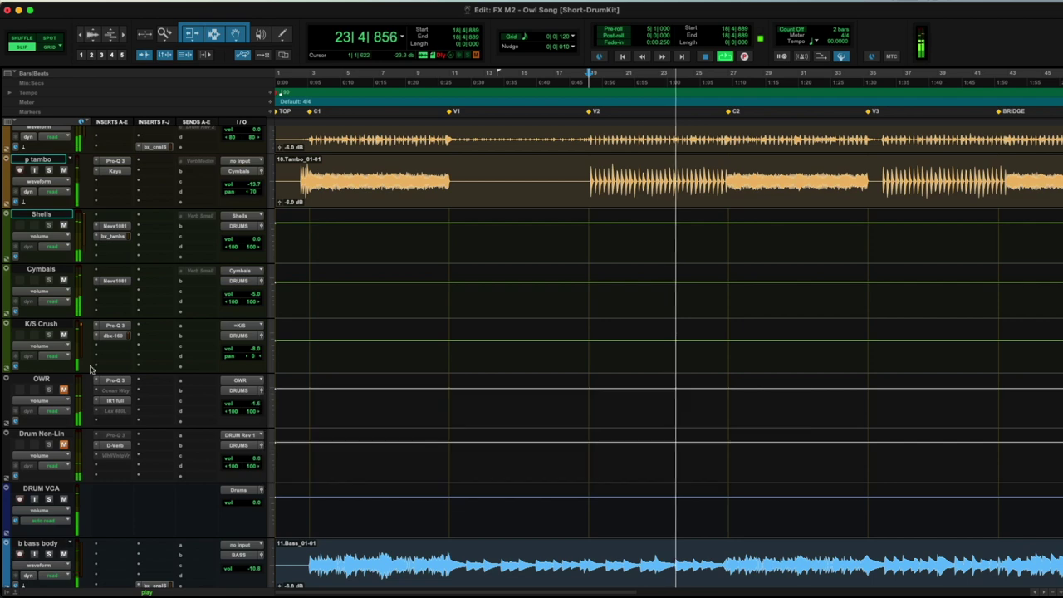
{"action": "left_click", "coordinate": [64, 335]}
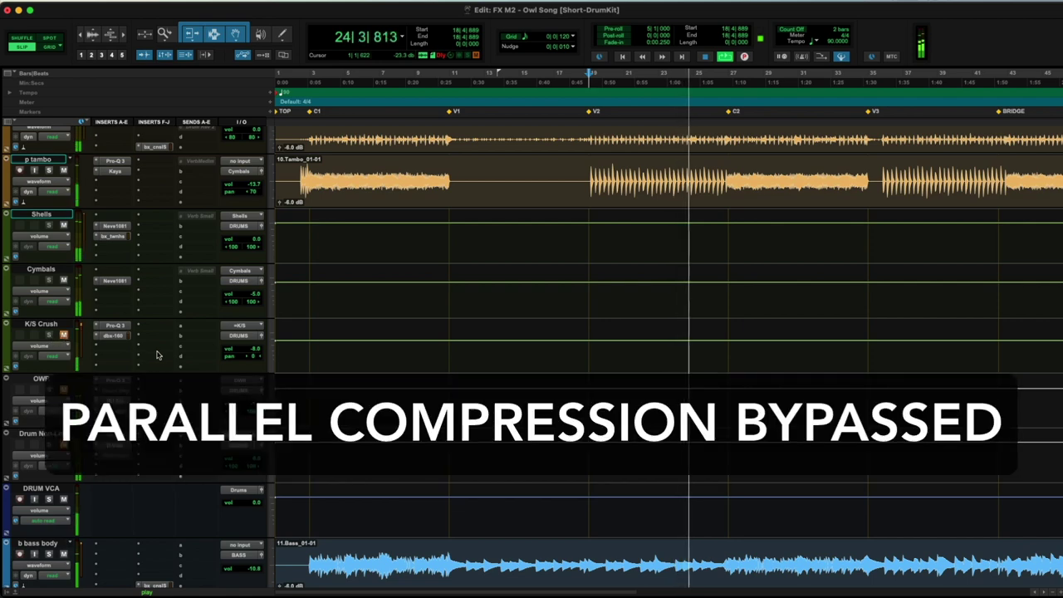
Bypass the 1176LN E compressor on the Snare track during playback and stop after listening.
{"action": "scroll", "coordinate": [160, 374], "scroll_direction": "up", "scroll_amount": 10}
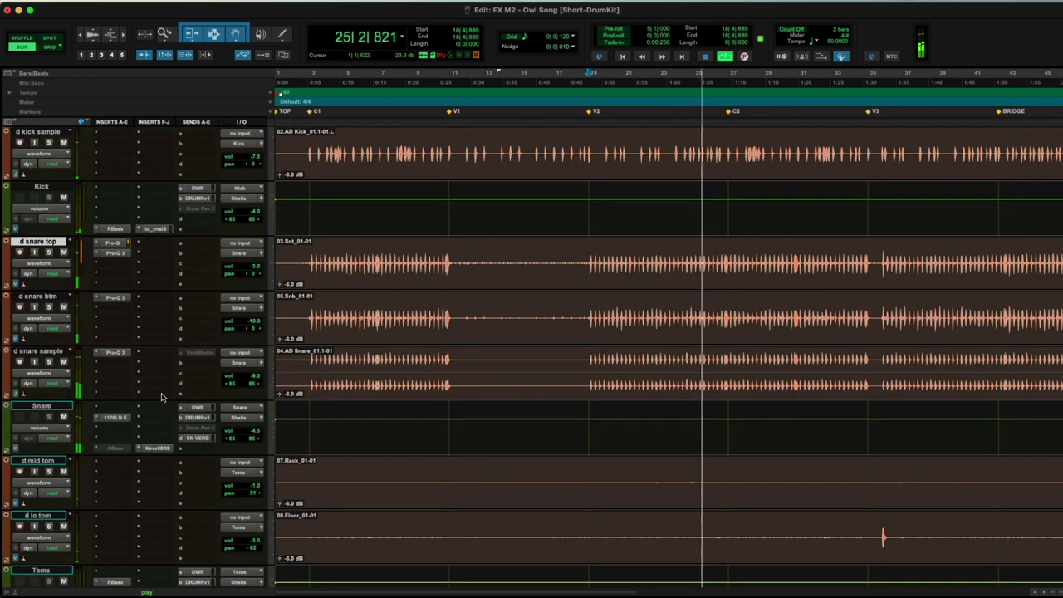
{"action": "left_click", "coordinate": [115, 417], "text": "super"}
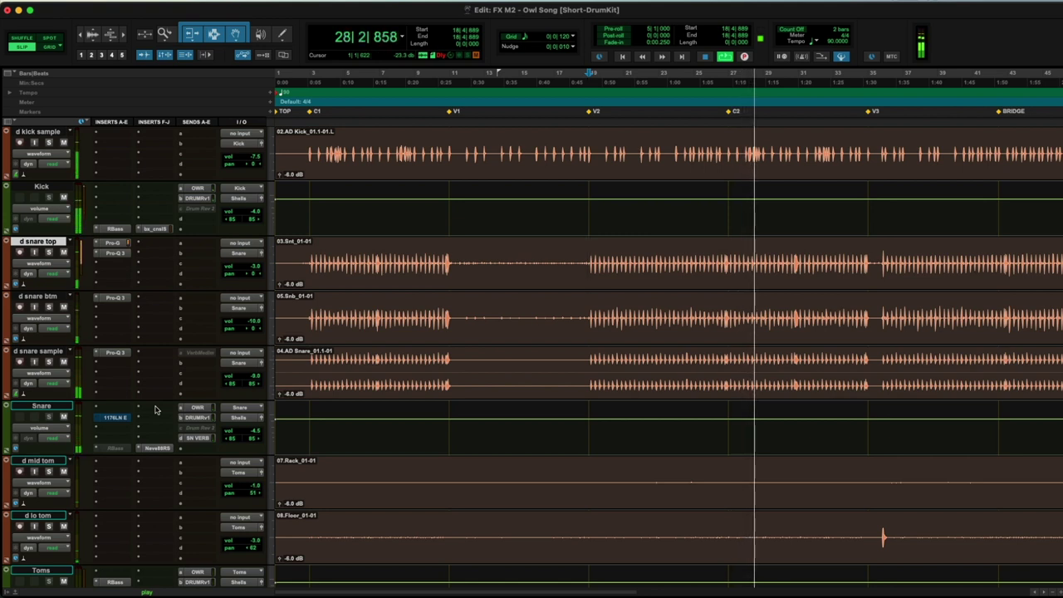
{"action": "key", "text": "space"}
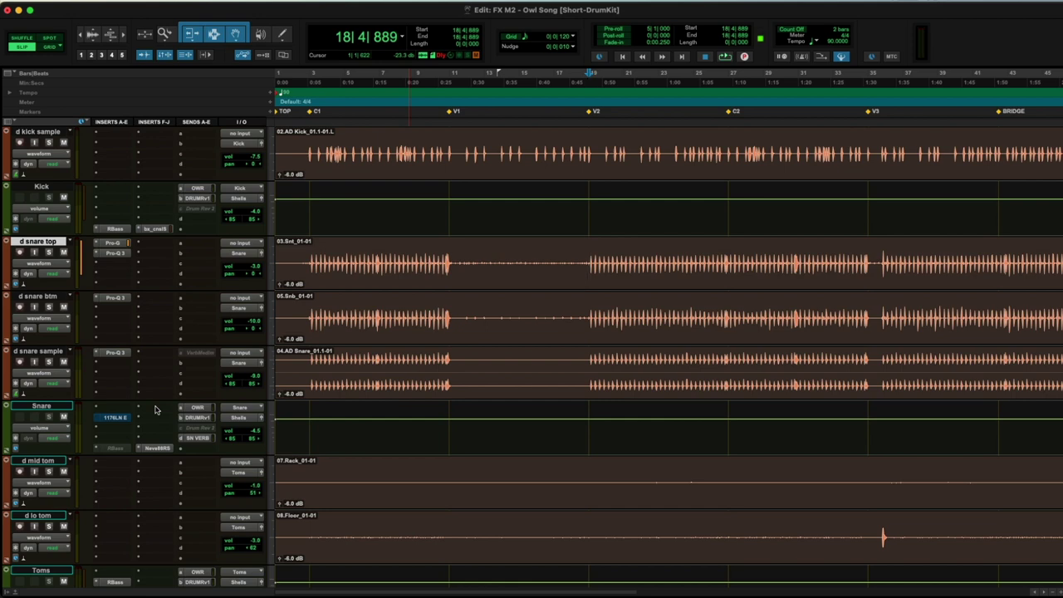
Solo the DRUM VCA track.
{"action": "scroll", "coordinate": [154, 410], "scroll_direction": "down", "scroll_amount": 12}
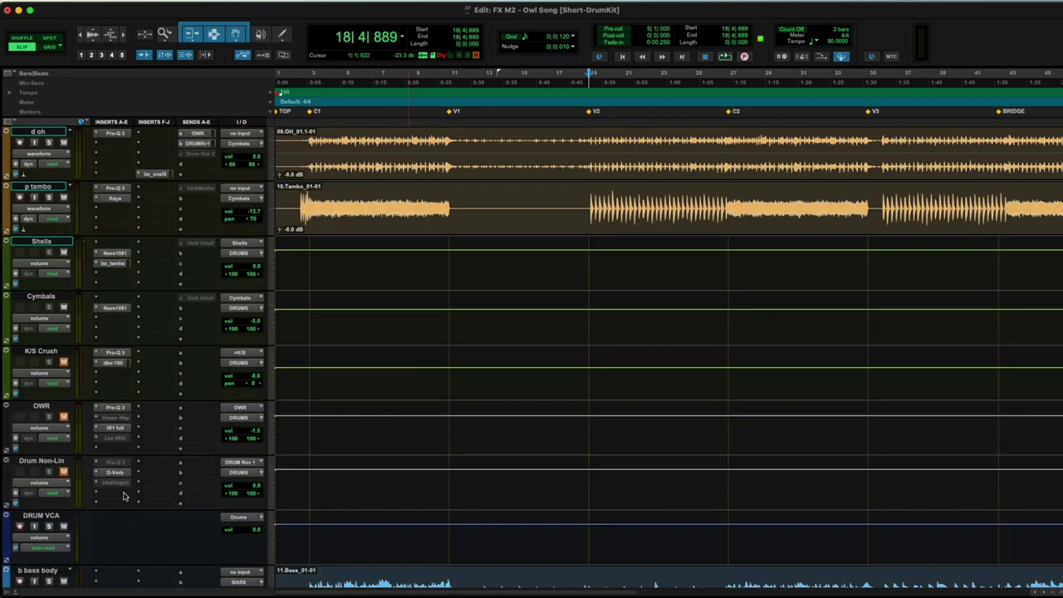
{"action": "scroll", "coordinate": [123, 496], "scroll_direction": "down", "scroll_amount": 5}
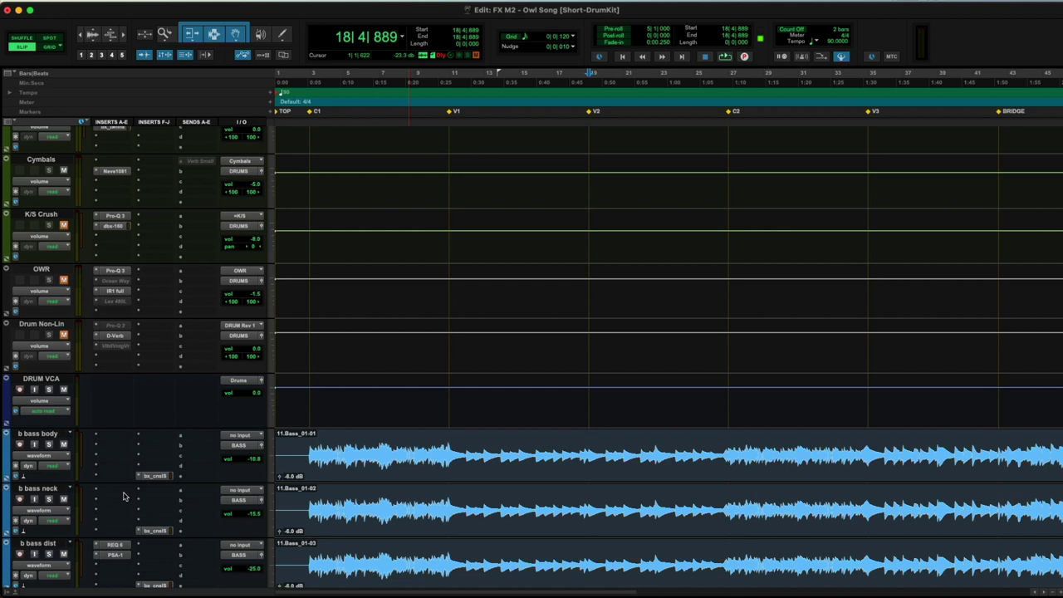
{"action": "left_click", "coordinate": [49, 391]}
Play the soloed drums from the V2 marker and re-enable the Snare track's 1176LN E compressor.
{"action": "scroll", "coordinate": [364, 389], "scroll_direction": "up", "scroll_amount": 3}
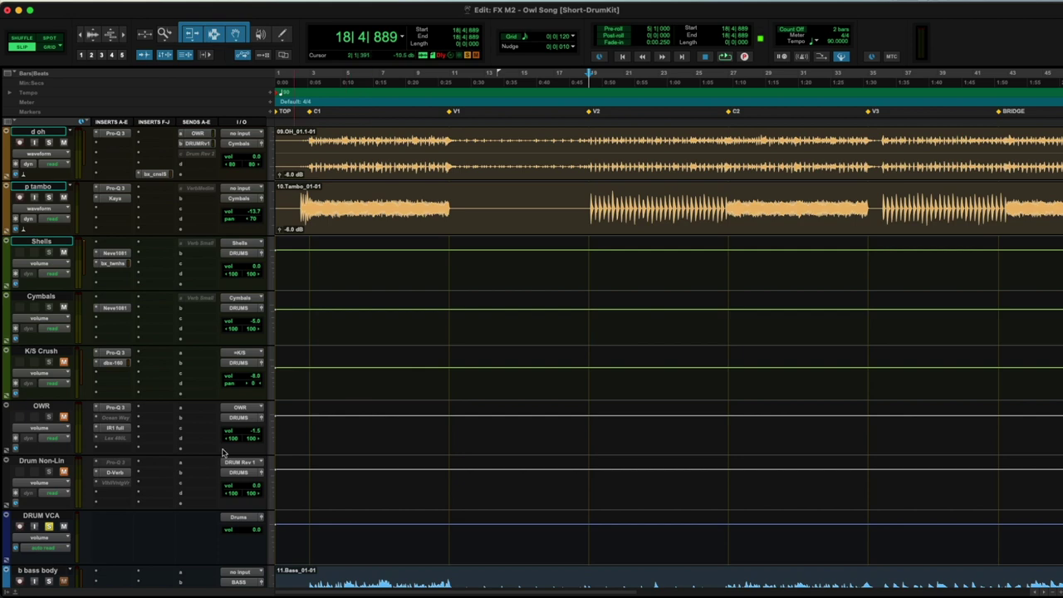
{"action": "scroll", "coordinate": [222, 453], "scroll_direction": "up", "scroll_amount": 10}
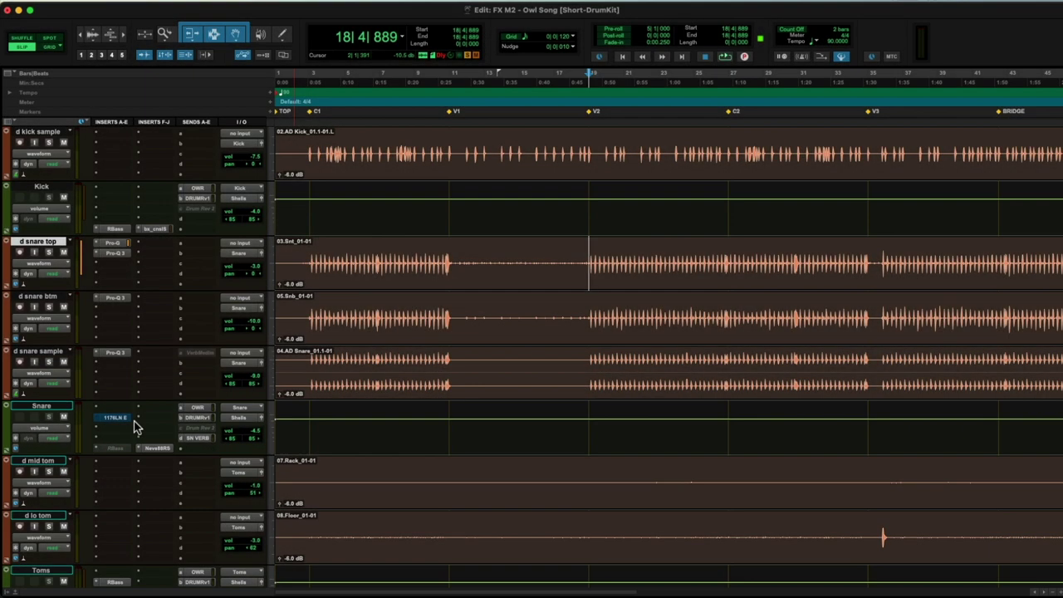
{"action": "key", "text": "space"}
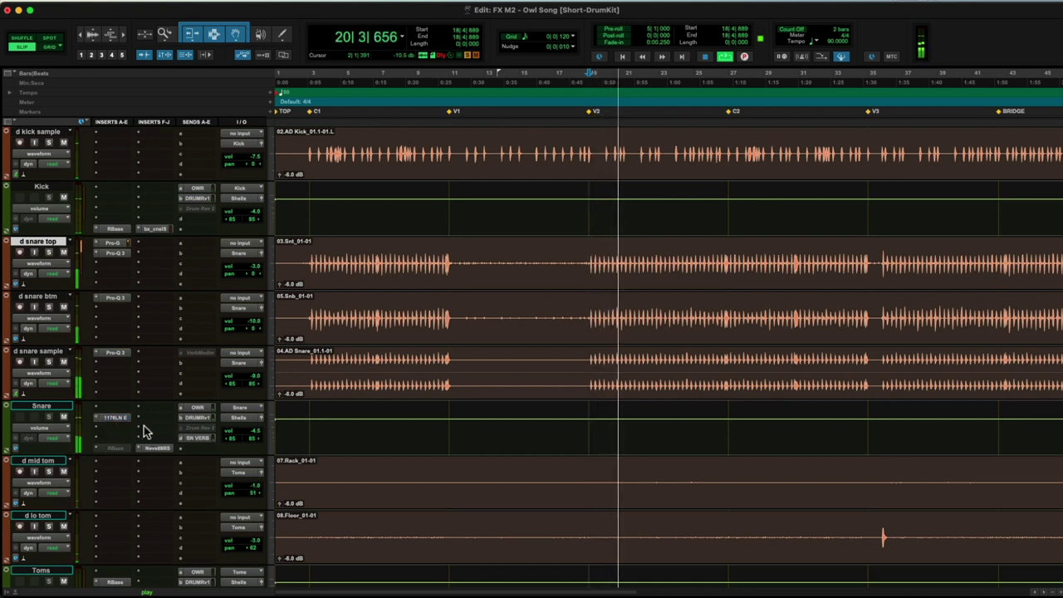
Unmute the K/S Crush, OWR and Drum Non-Lin tracks one by one during playback, and stop after listening.
{"action": "scroll", "coordinate": [152, 435], "scroll_direction": "down", "scroll_amount": 3}
{"action": "scroll", "coordinate": [152, 435], "scroll_direction": "down", "scroll_amount": 10}
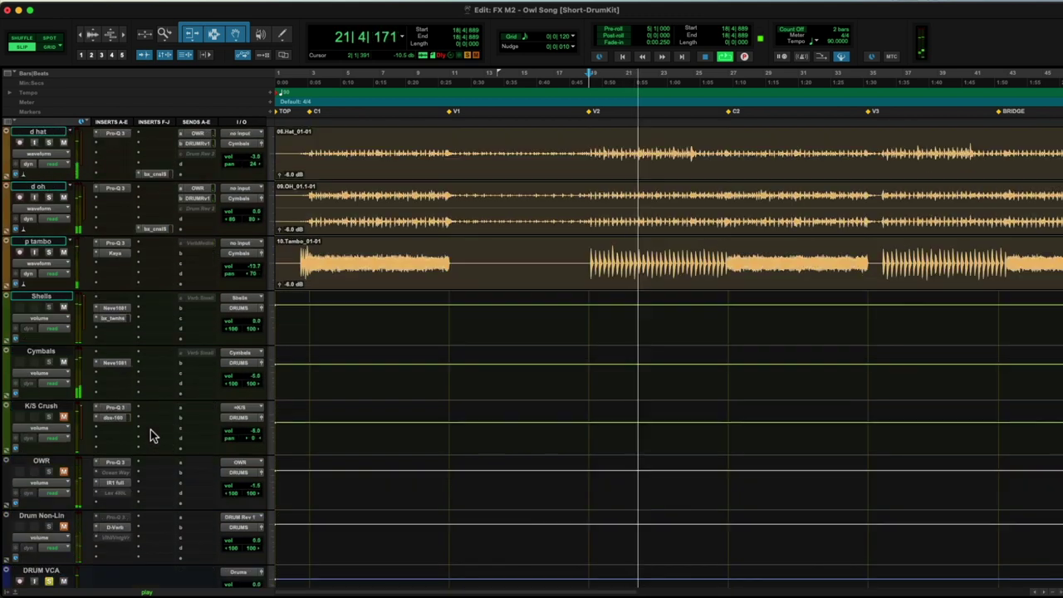
{"action": "left_click", "coordinate": [64, 418]}
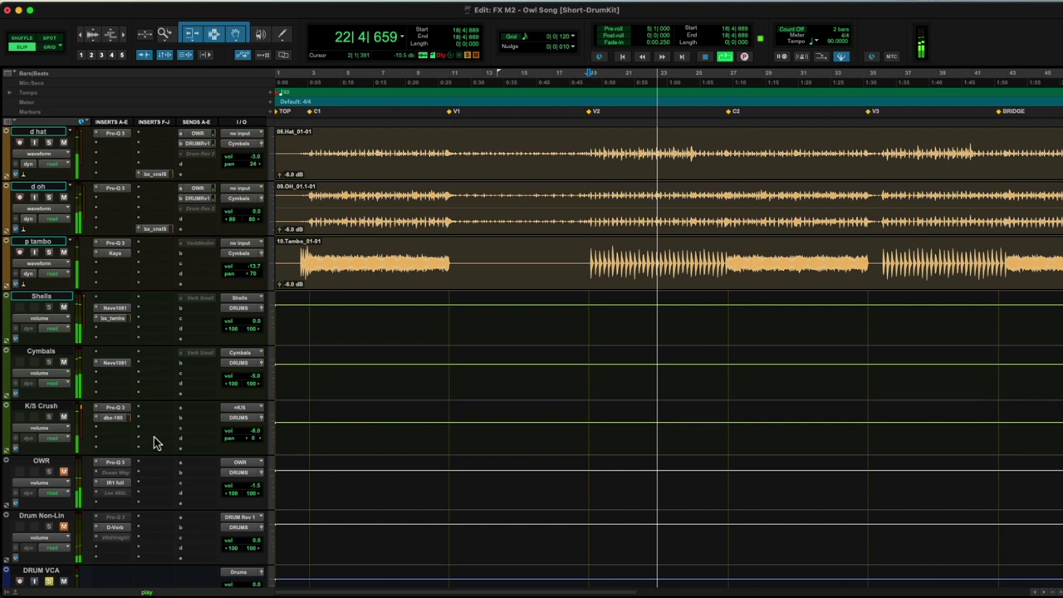
{"action": "scroll", "coordinate": [154, 442], "scroll_direction": "down", "scroll_amount": 3}
{"action": "left_click", "coordinate": [64, 362]}
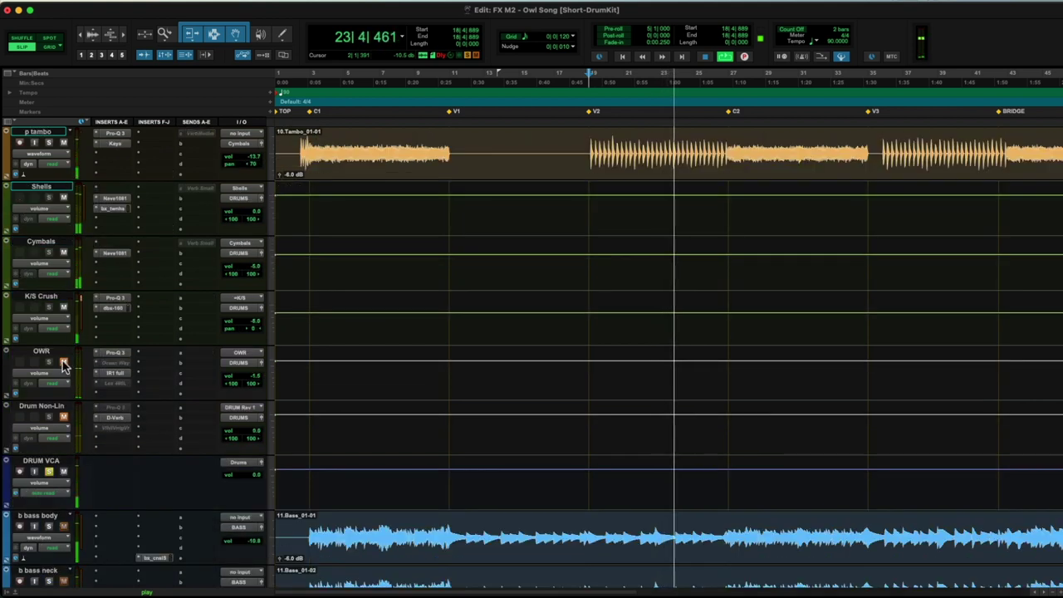
{"action": "left_click", "coordinate": [64, 419]}
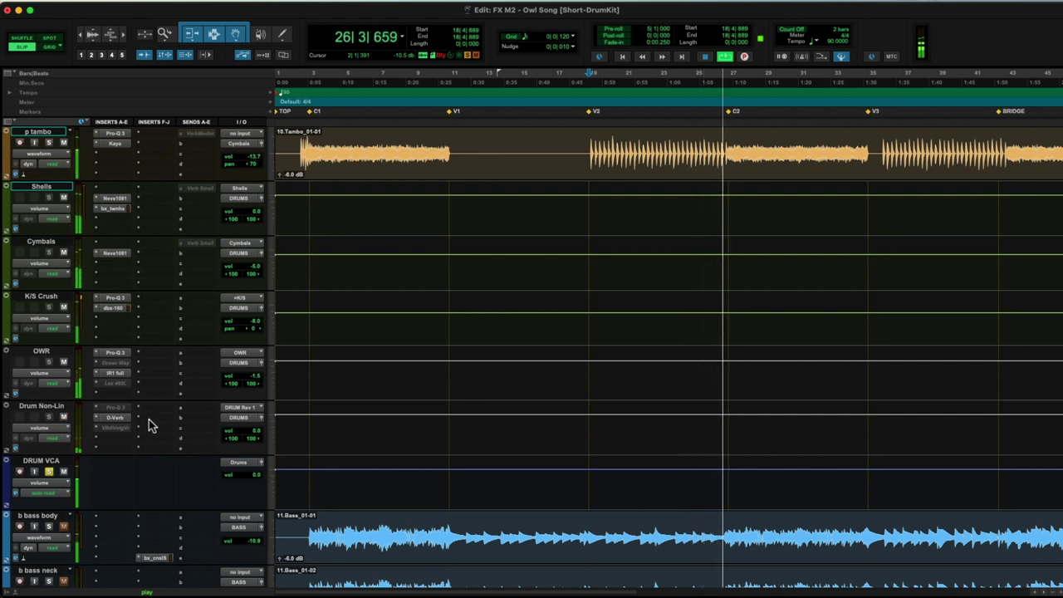
{"action": "key", "text": "space"}
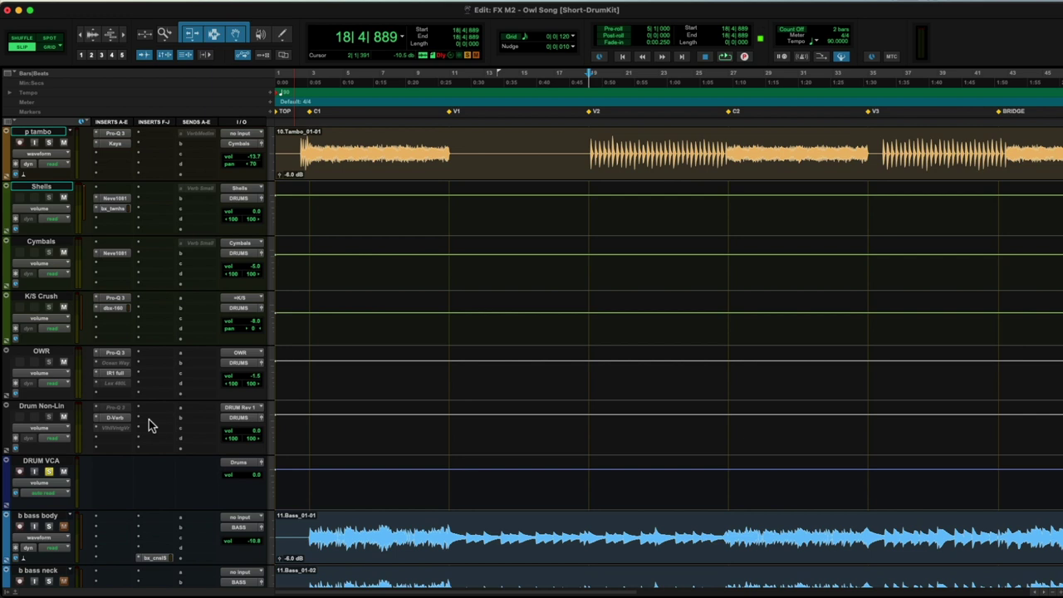
Mute the Drum Non-Lin and OWR tracks and play the drums from the V2 marker.
{"action": "left_click", "coordinate": [65, 420]}
{"action": "left_click", "coordinate": [64, 363]}
{"action": "key", "text": "space"}
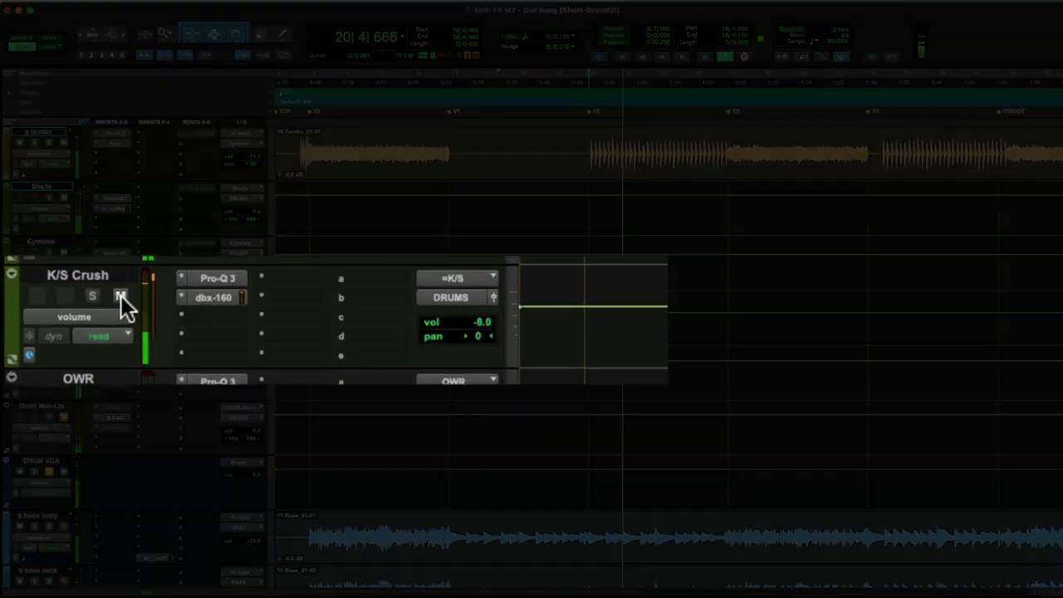
Compare the drums with K/S Crush muted and unmuted during playback, ending with it unmuted and playback stopped.
{"action": "left_click", "coordinate": [64, 308]}
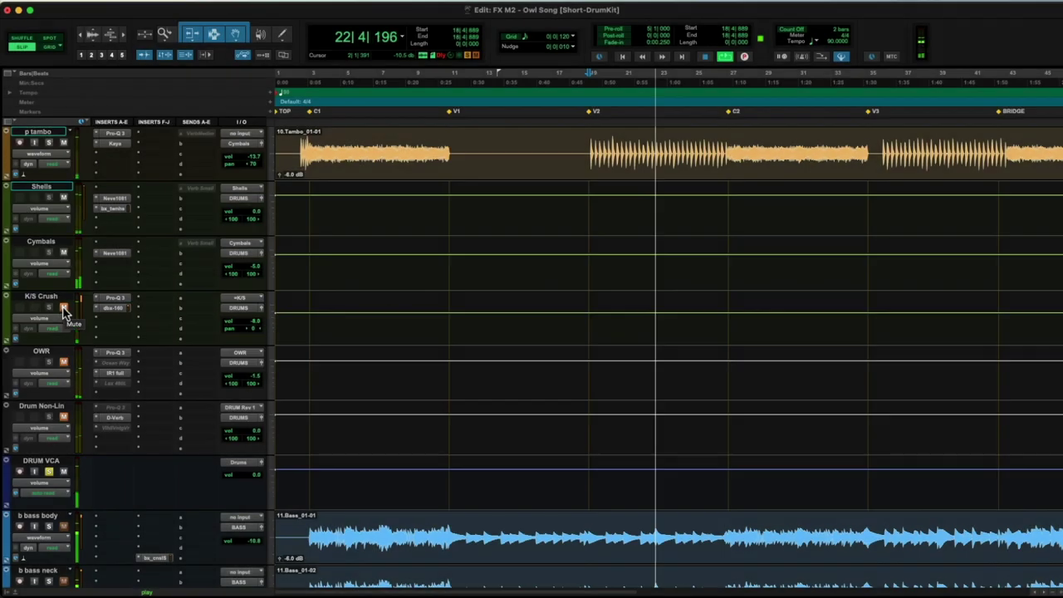
{"action": "left_click", "coordinate": [64, 308]}
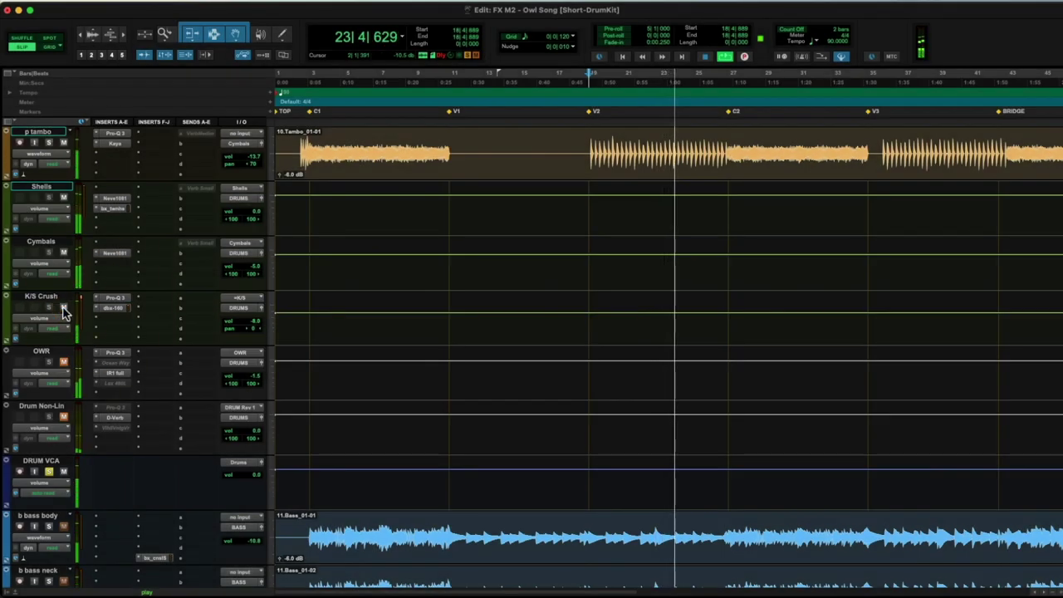
{"action": "key", "text": "space"}
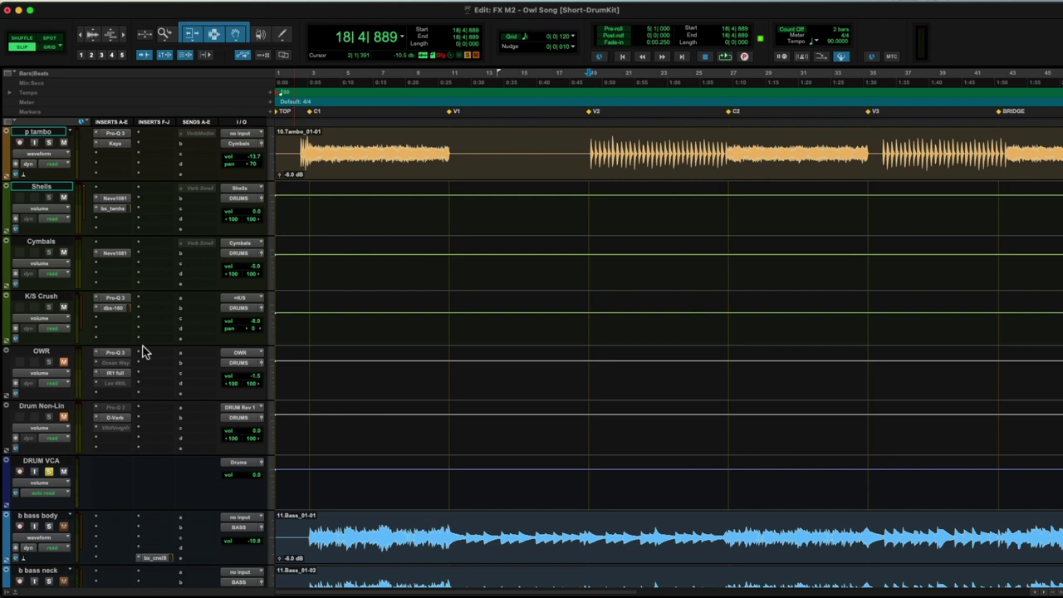
Mute the K/S Crush track and return to the snare tracks.
{"action": "left_click", "coordinate": [63, 306]}
{"action": "scroll", "coordinate": [177, 350], "scroll_direction": "up", "scroll_amount": 10}
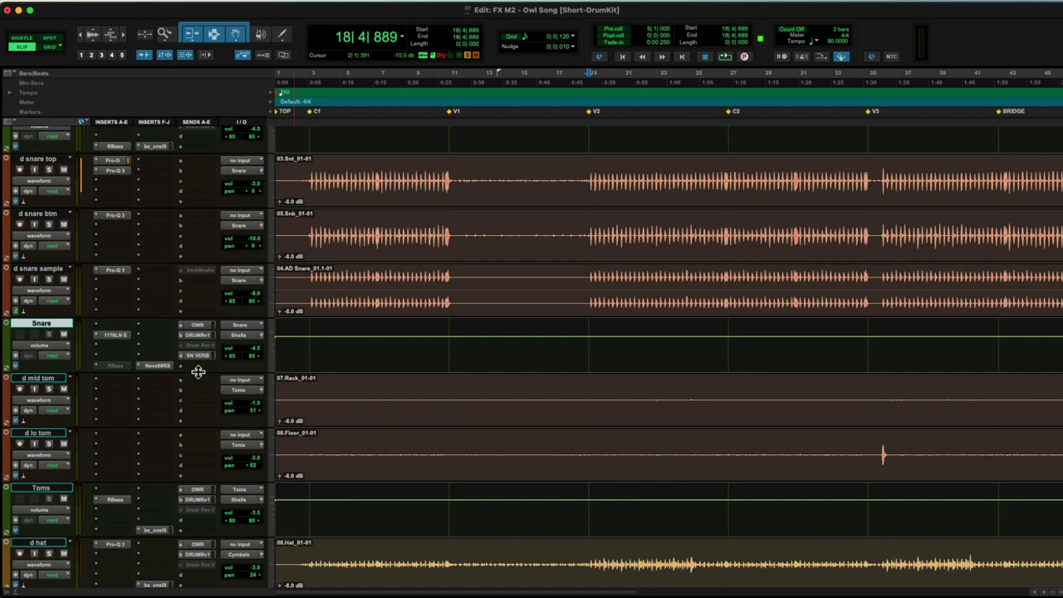
{"action": "scroll", "coordinate": [198, 372], "scroll_direction": "up", "scroll_amount": 1}
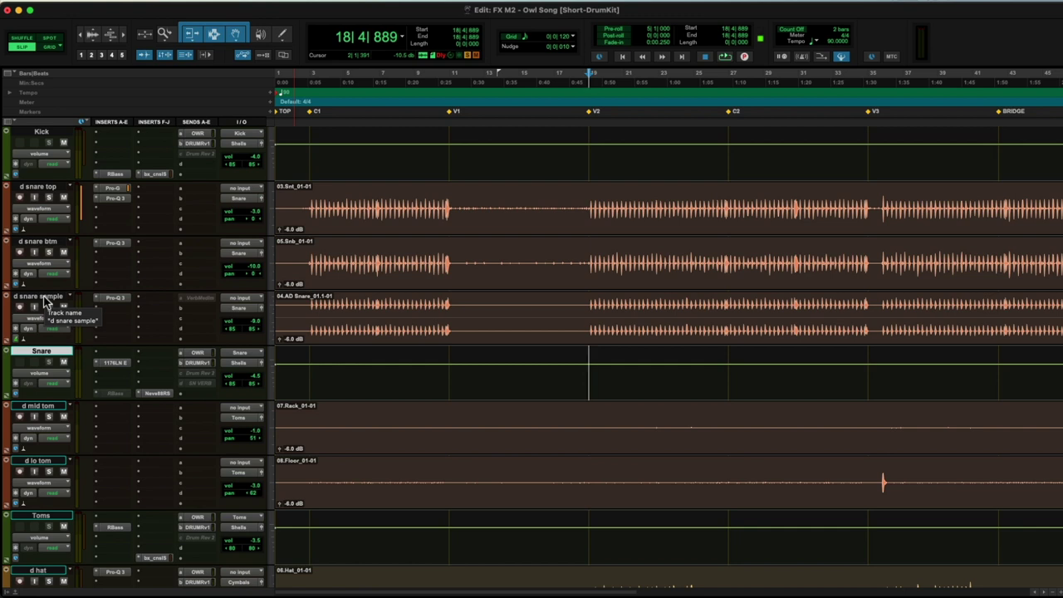
Open the Pro-G gate on d snare top and play that track soloed.
{"action": "left_click", "coordinate": [115, 189]}
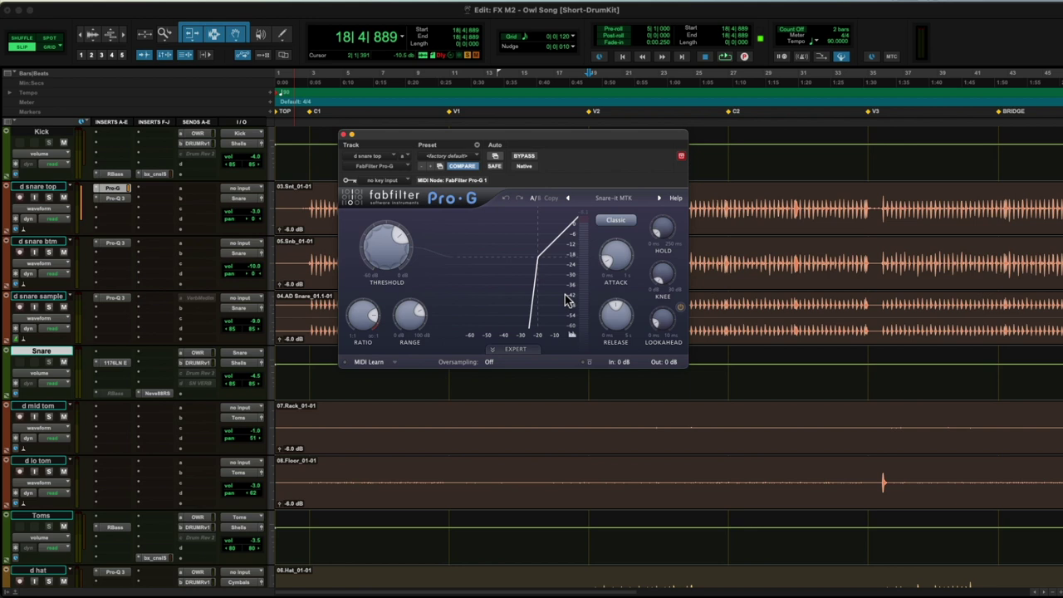
{"action": "left_click", "coordinate": [49, 197]}
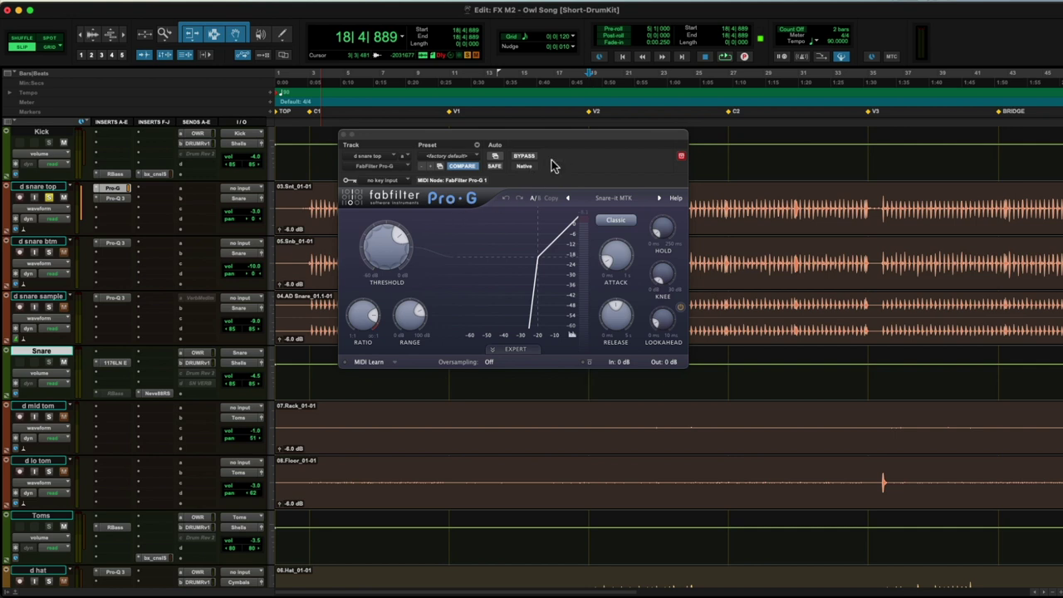
{"action": "key", "text": "space"}
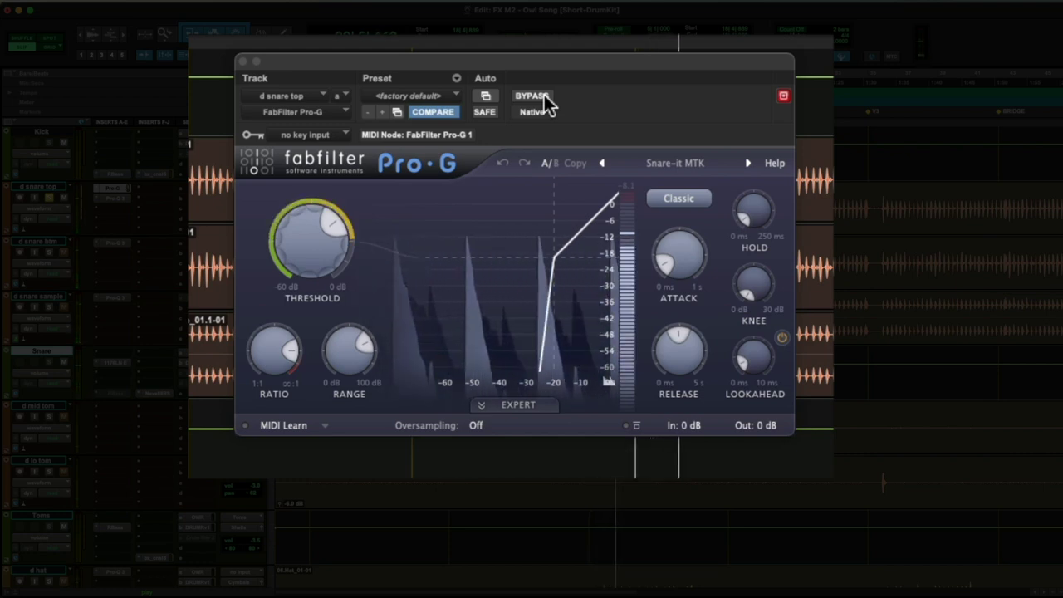
Compare d snare top with the Pro-G gate bypassed and active during playback, and close the gate's window.
{"action": "left_click", "coordinate": [534, 96]}
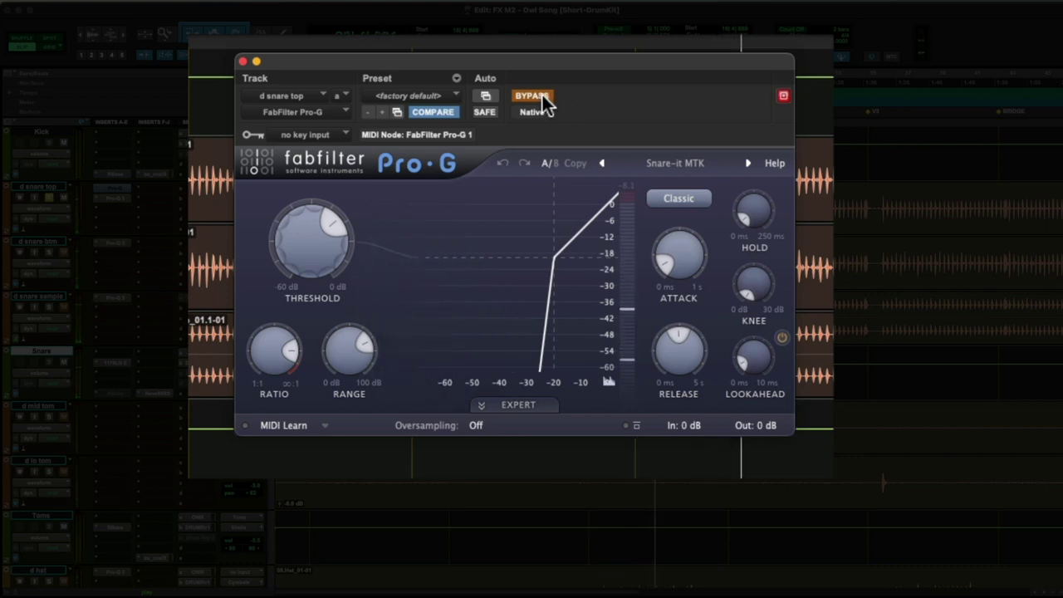
{"action": "left_click", "coordinate": [536, 97]}
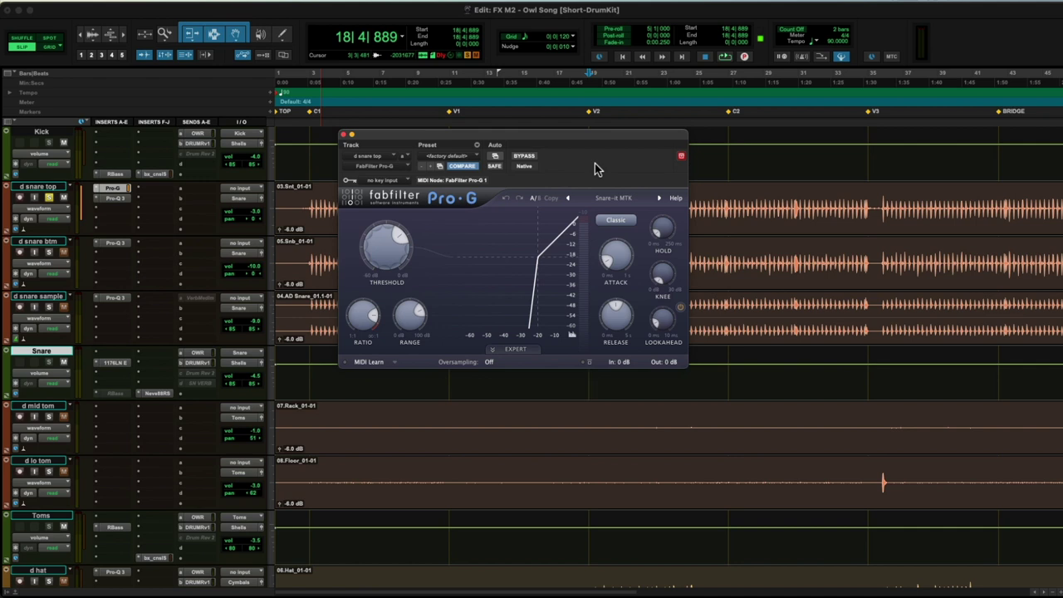
{"action": "left_click", "coordinate": [112, 188]}
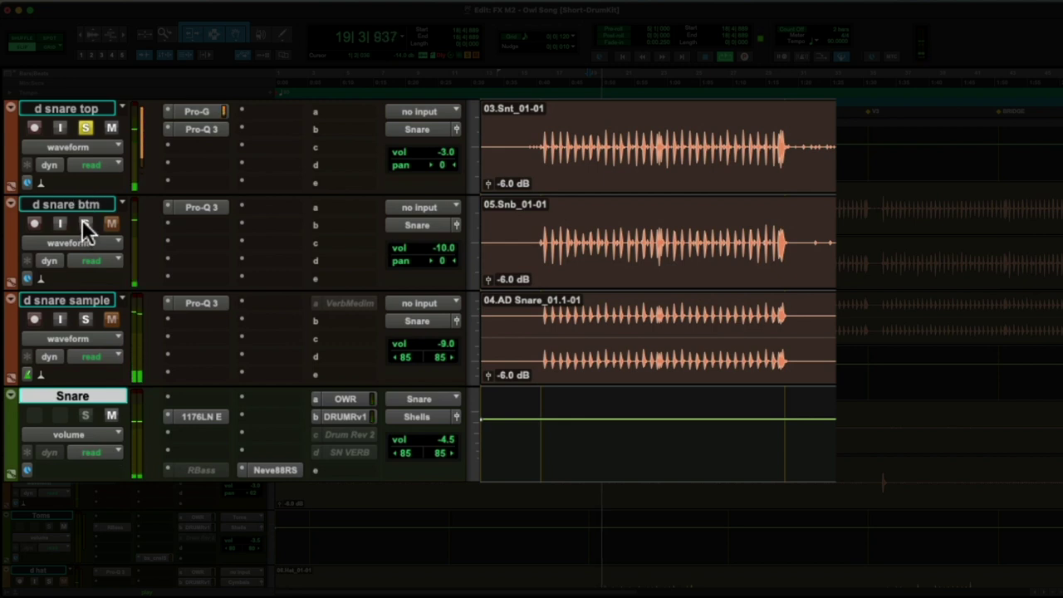
Add d snare btm and d snare sample to the solo during playback, and stop the transport.
{"action": "left_click", "coordinate": [85, 223]}
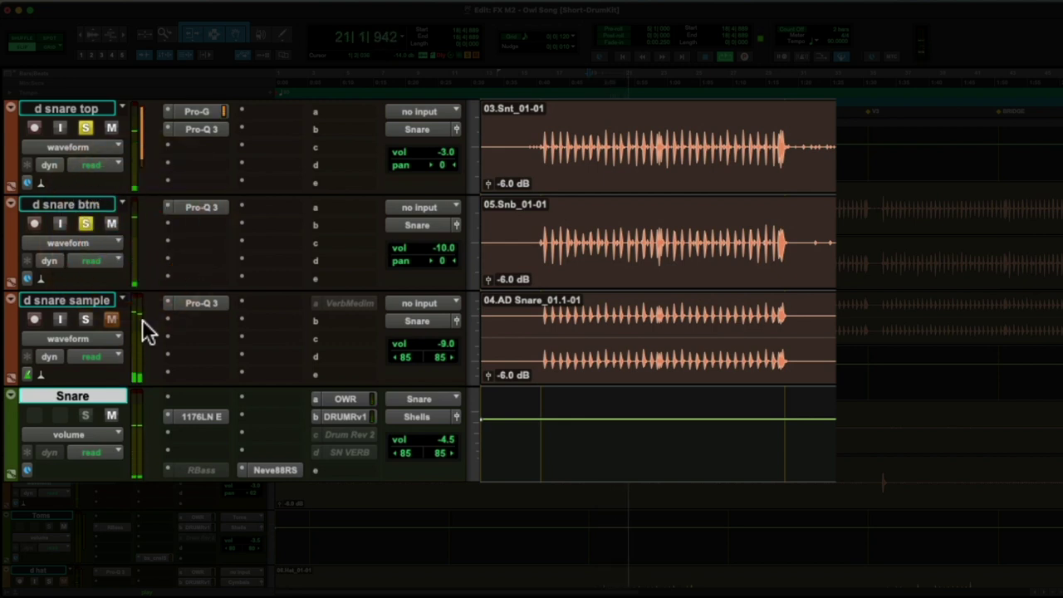
{"action": "left_click", "coordinate": [85, 319]}
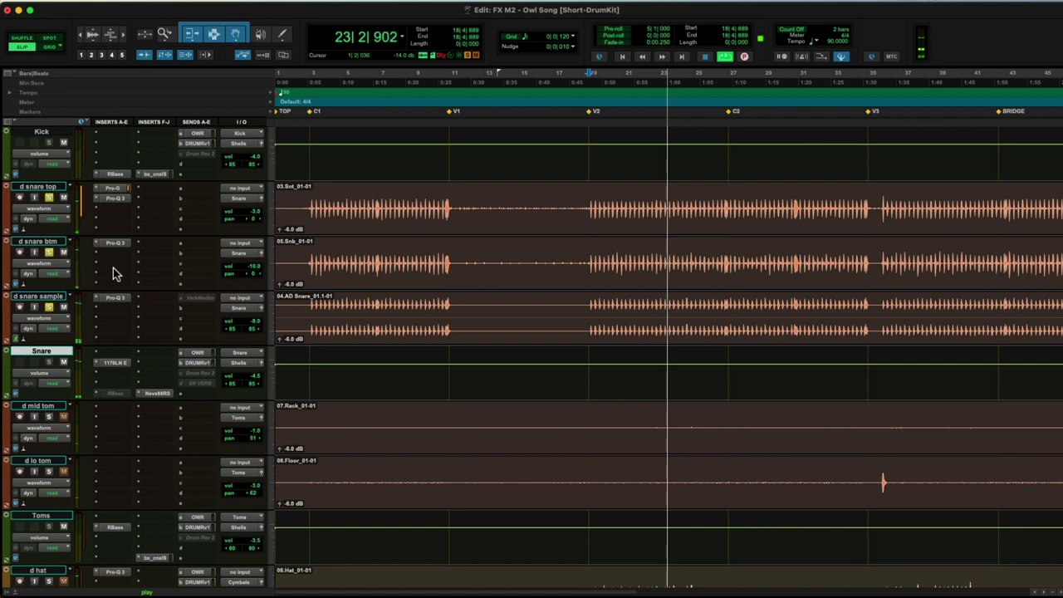
{"action": "key", "text": "space"}
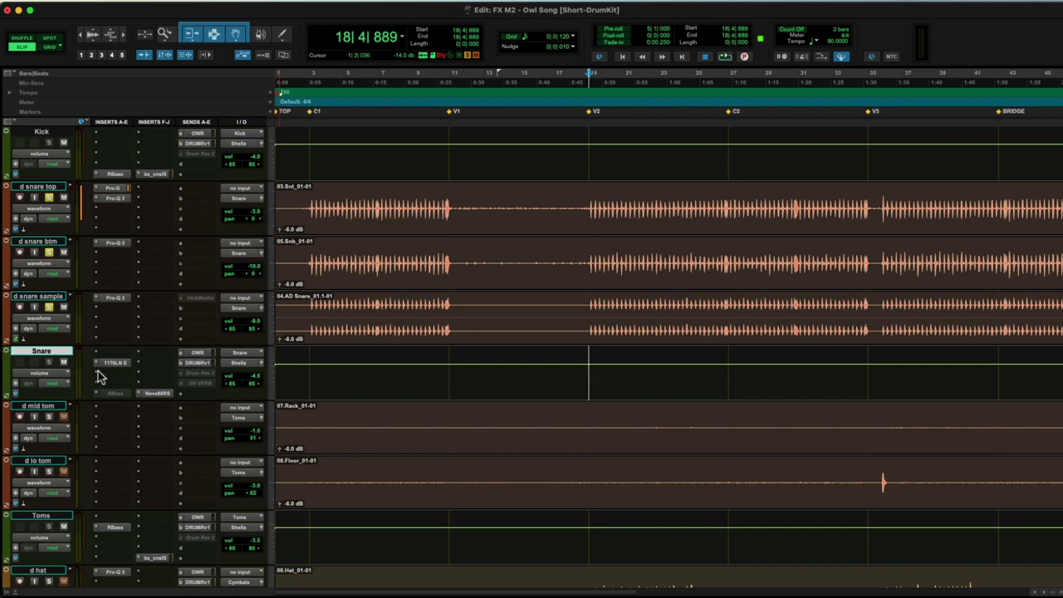
Open the 1176LN on the Snare track and compare the soloed snares with it bypassed and active during playback.
{"action": "left_click", "coordinate": [121, 364]}
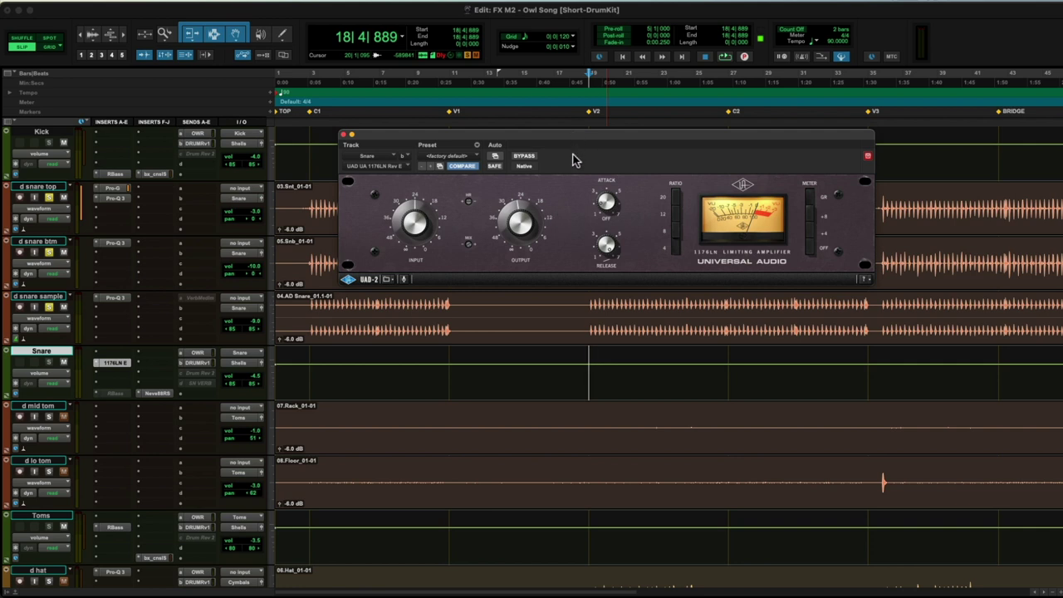
{"action": "key", "text": "space"}
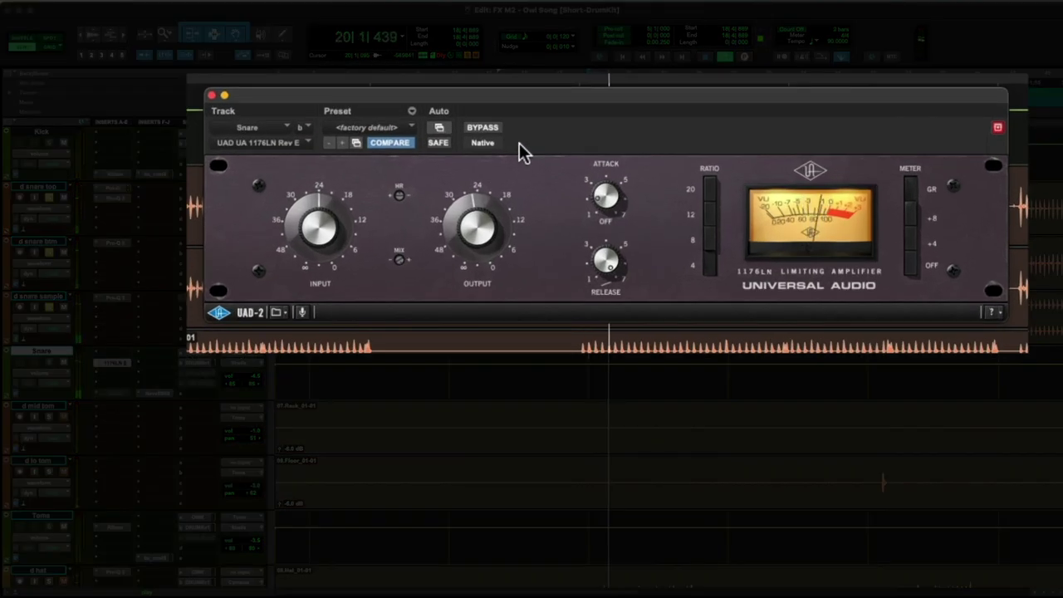
{"action": "left_click", "coordinate": [486, 130]}
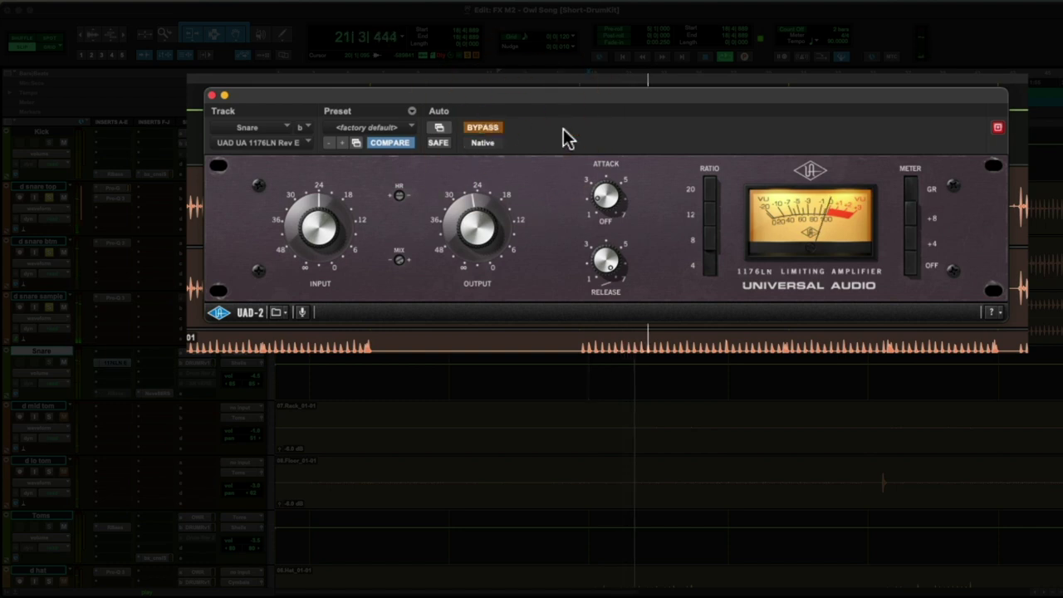
{"action": "left_click", "coordinate": [485, 130]}
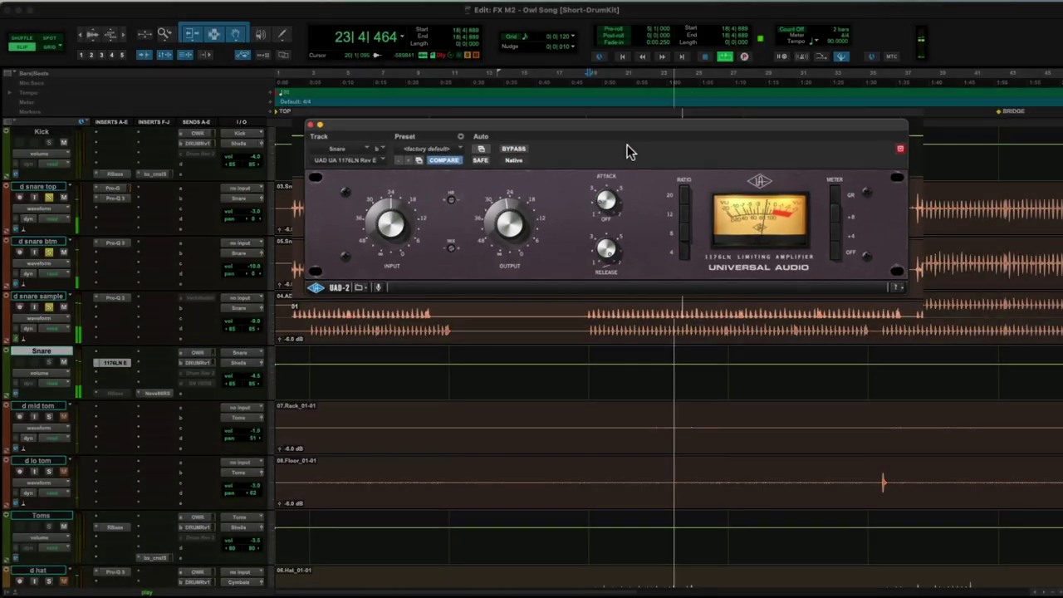
{"action": "key", "text": "space"}
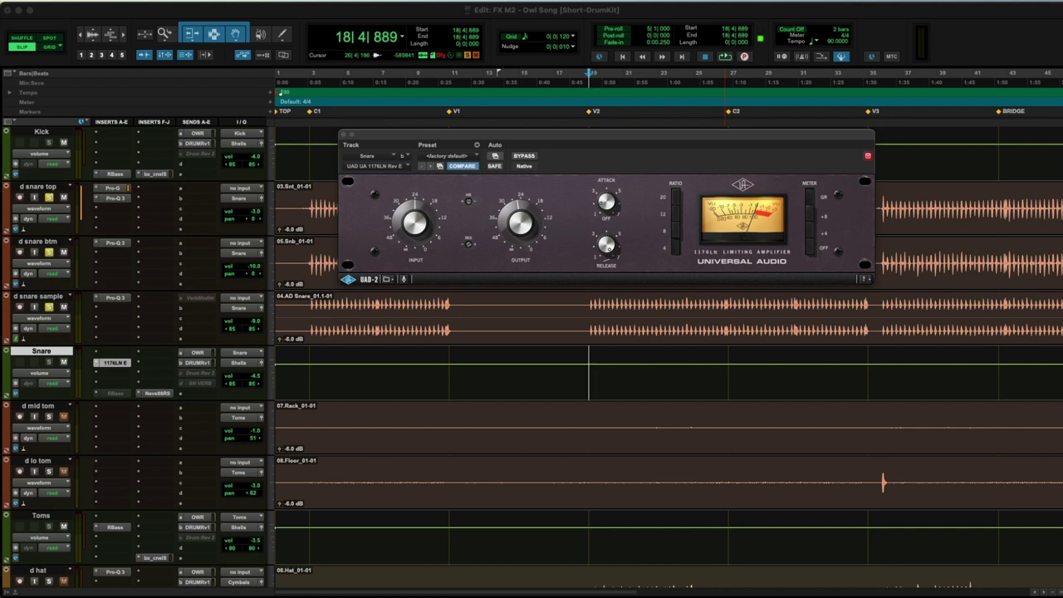
Make the Snare track's 1176LN inactive and insert the elysia mpressor in the slot below it.
{"action": "left_click", "coordinate": [114, 363], "text": "ctrl+super"}
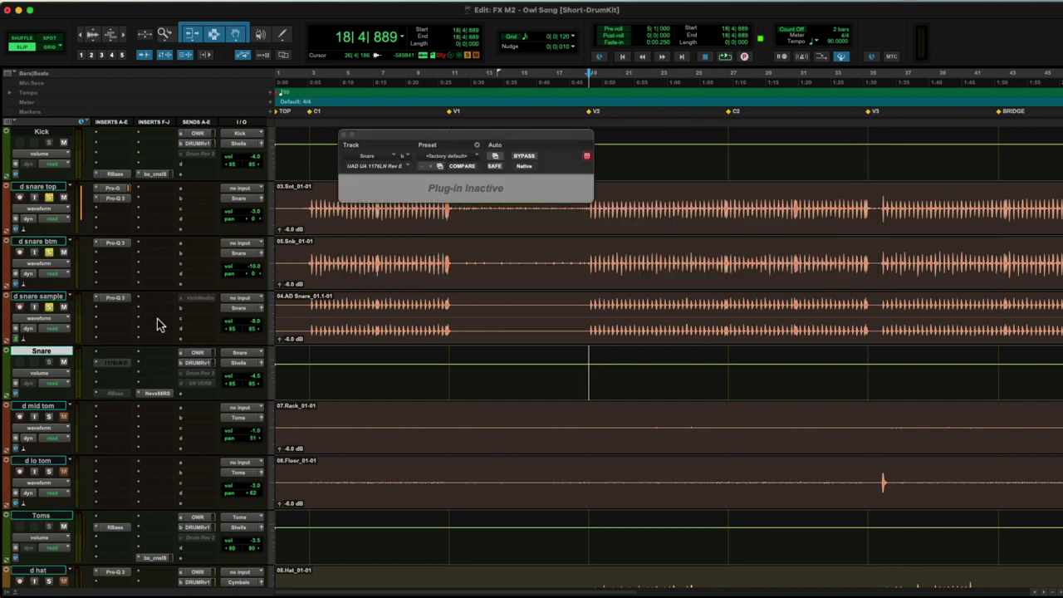
{"action": "left_click", "coordinate": [344, 136]}
{"action": "left_click", "coordinate": [113, 373]}
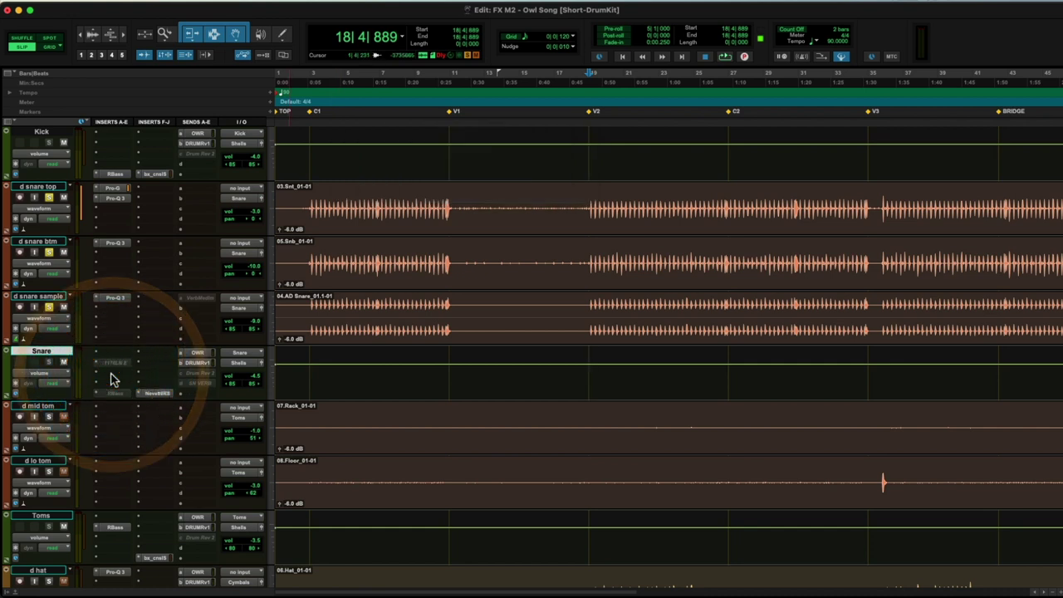
{"action": "mouse_move", "coordinate": [114, 376]}
{"action": "left_click", "coordinate": [196, 428]}
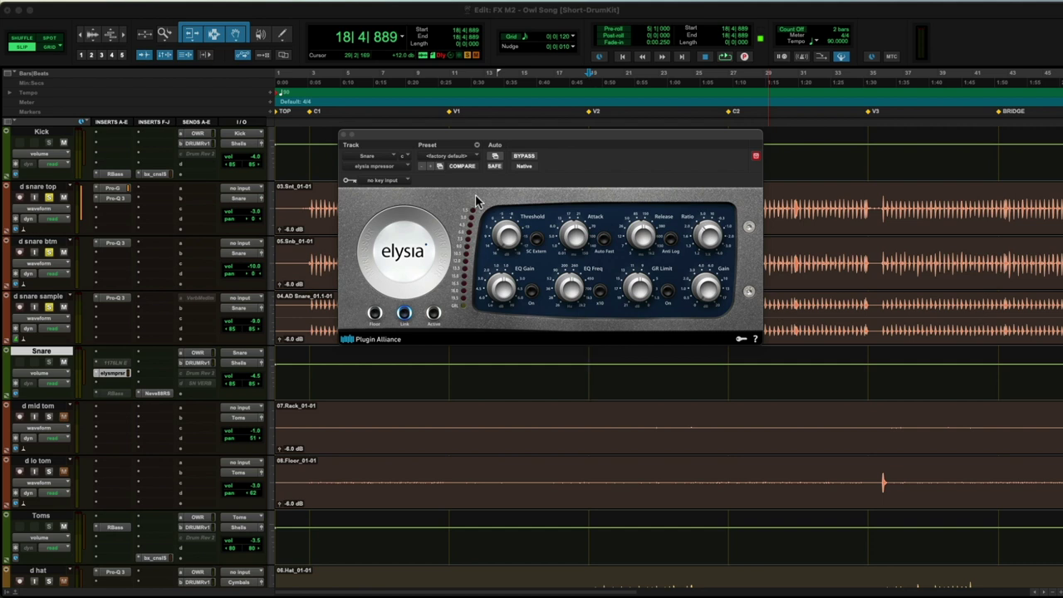
Adjust the mpressor's ratio and shorten its attack to 1.7 ms.
{"action": "left_click", "coordinate": [710, 238]}
{"action": "left_click_drag", "start_coordinate": [710, 238], "coordinate": [713, 226]}
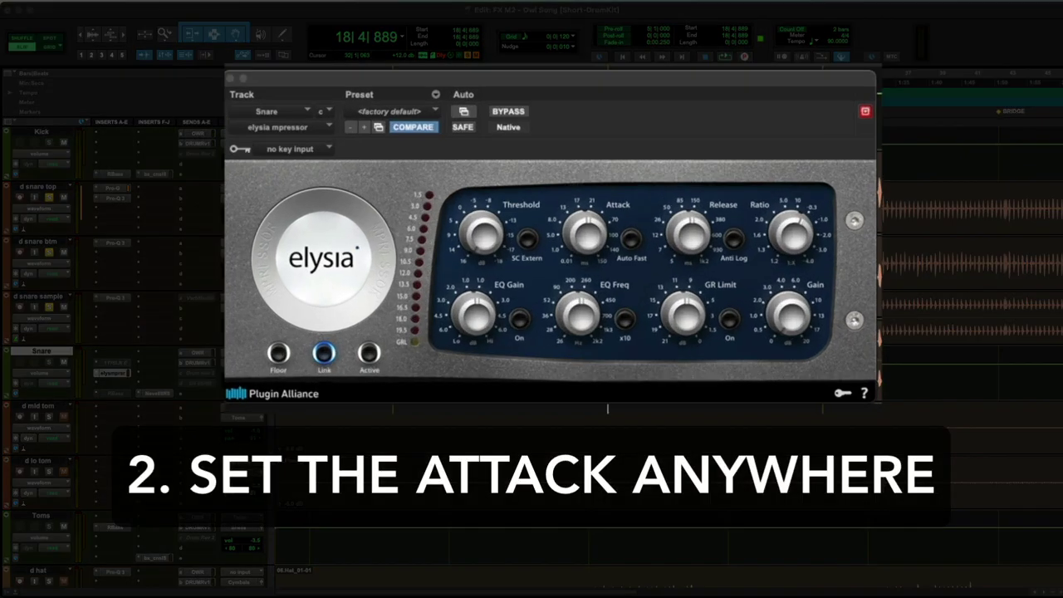
{"action": "mouse_move", "coordinate": [584, 226]}
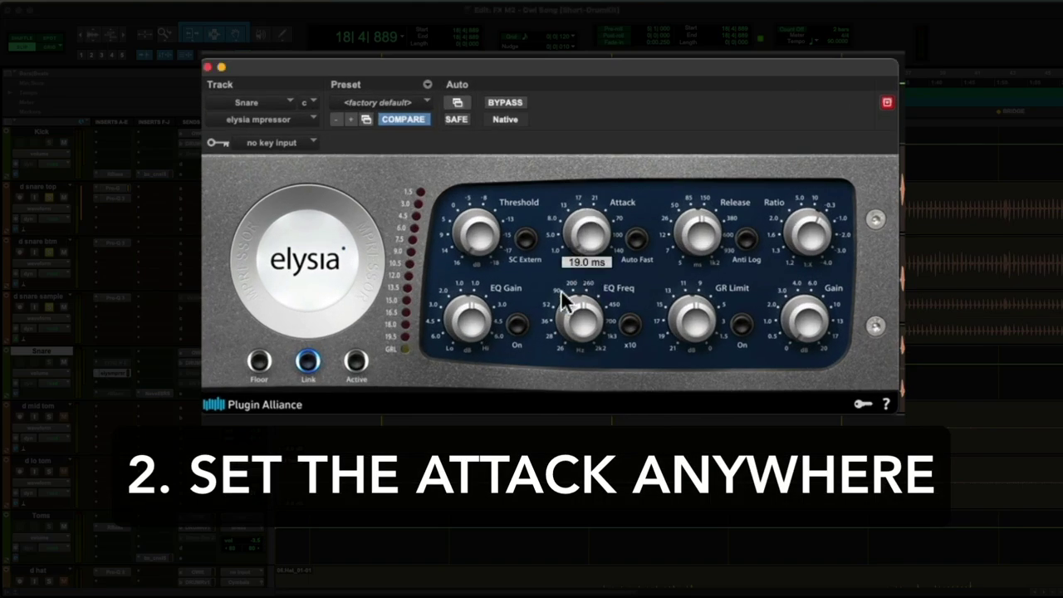
{"action": "mouse_move", "coordinate": [590, 213]}
{"action": "left_mouse_down"}
{"action": "mouse_move", "coordinate": [597, 223]}
{"action": "mouse_move", "coordinate": [600, 214]}
{"action": "mouse_move", "coordinate": [593, 230]}
{"action": "mouse_move", "coordinate": [603, 223]}
{"action": "mouse_move", "coordinate": [593, 209]}
{"action": "left_mouse_up"}
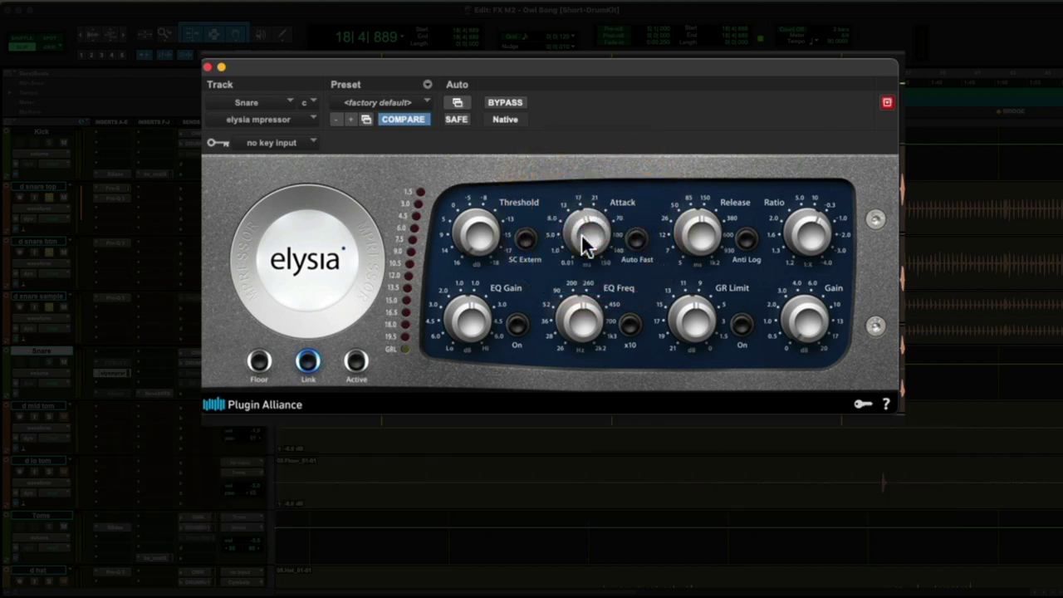
{"action": "left_click_drag", "start_coordinate": [586, 244], "coordinate": [610, 187]}
{"action": "mouse_move", "coordinate": [600, 229]}
{"action": "left_mouse_down"}
{"action": "mouse_move", "coordinate": [590, 353]}
{"action": "mouse_move", "coordinate": [604, 237]}
{"action": "mouse_move", "coordinate": [585, 241]}
{"action": "left_mouse_up"}
{"action": "left_click", "coordinate": [586, 241]}
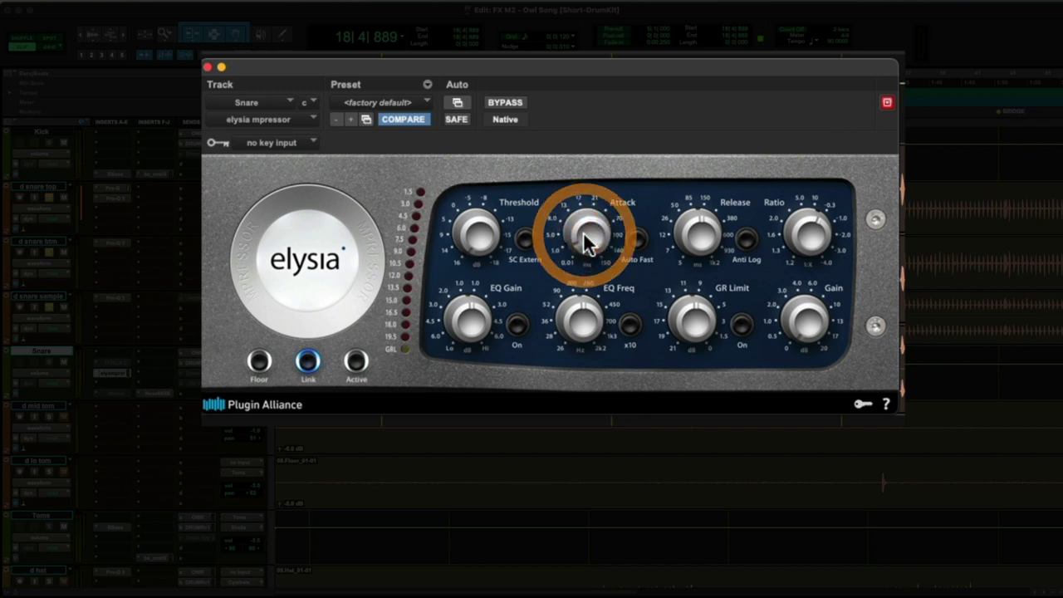
{"action": "mouse_move", "coordinate": [586, 241]}
{"action": "left_mouse_down"}
{"action": "mouse_move", "coordinate": [597, 194]}
{"action": "mouse_move", "coordinate": [584, 216]}
{"action": "mouse_move", "coordinate": [590, 233]}
{"action": "mouse_move", "coordinate": [576, 240]}
{"action": "left_mouse_up"}
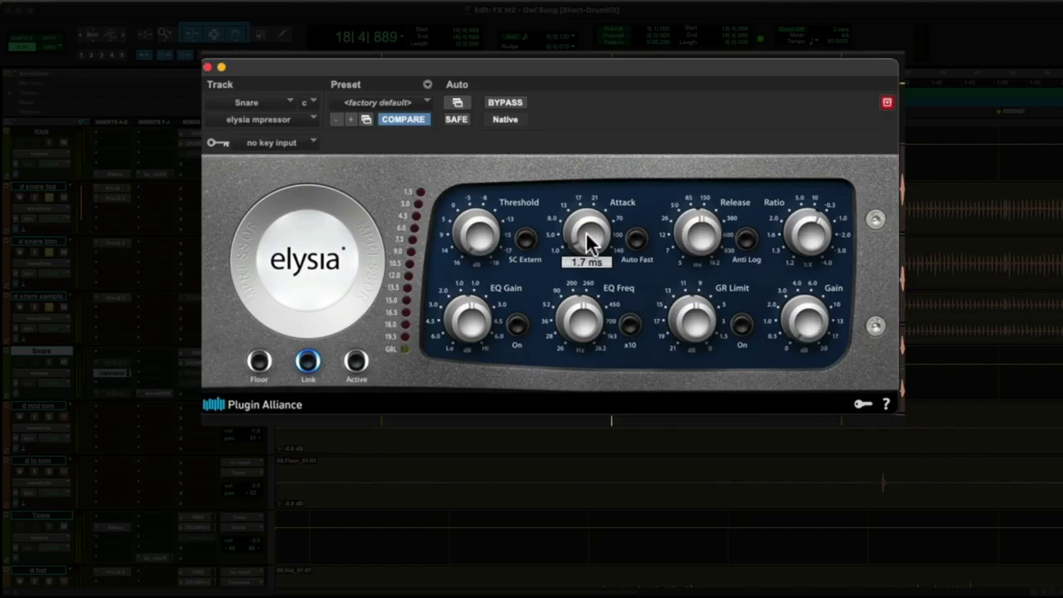
Raise the mpressor's attack to its slowest value of 150 ms and bring it back to a middle setting.
{"action": "scroll", "coordinate": [587, 240], "scroll_direction": "up", "scroll_amount": 3}
{"action": "left_click_drag", "start_coordinate": [587, 237], "coordinate": [611, 173]}
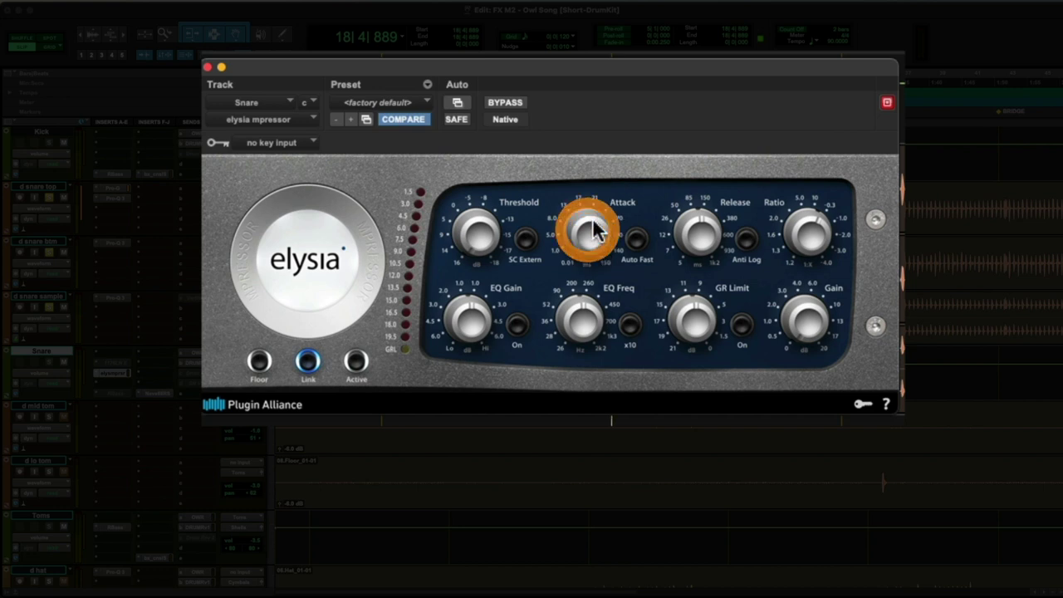
{"action": "mouse_move", "coordinate": [593, 240]}
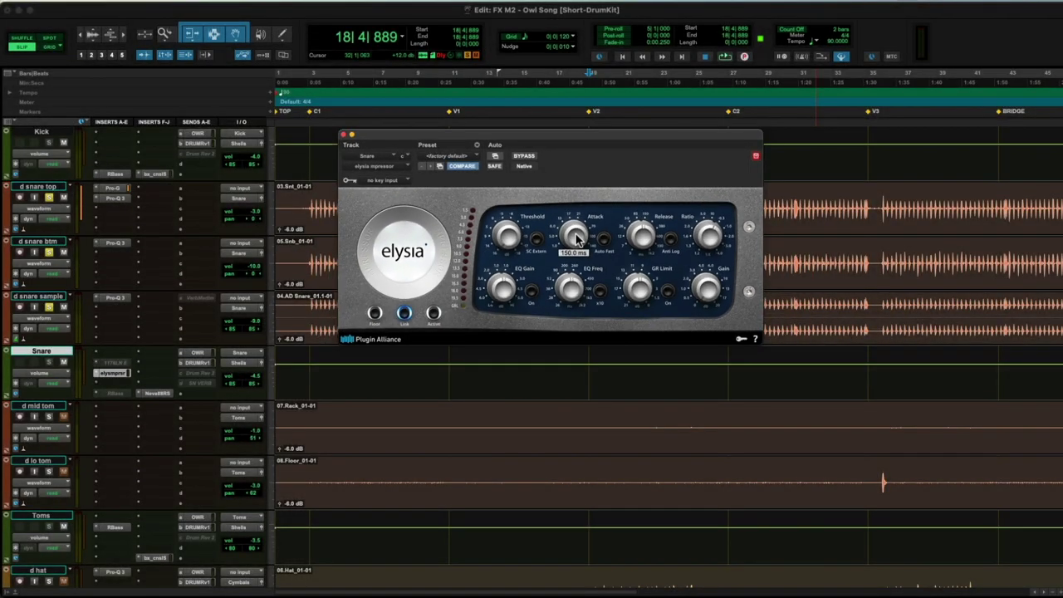
{"action": "left_click_drag", "start_coordinate": [578, 238], "coordinate": [570, 278]}
{"action": "left_click", "coordinate": [577, 236]}
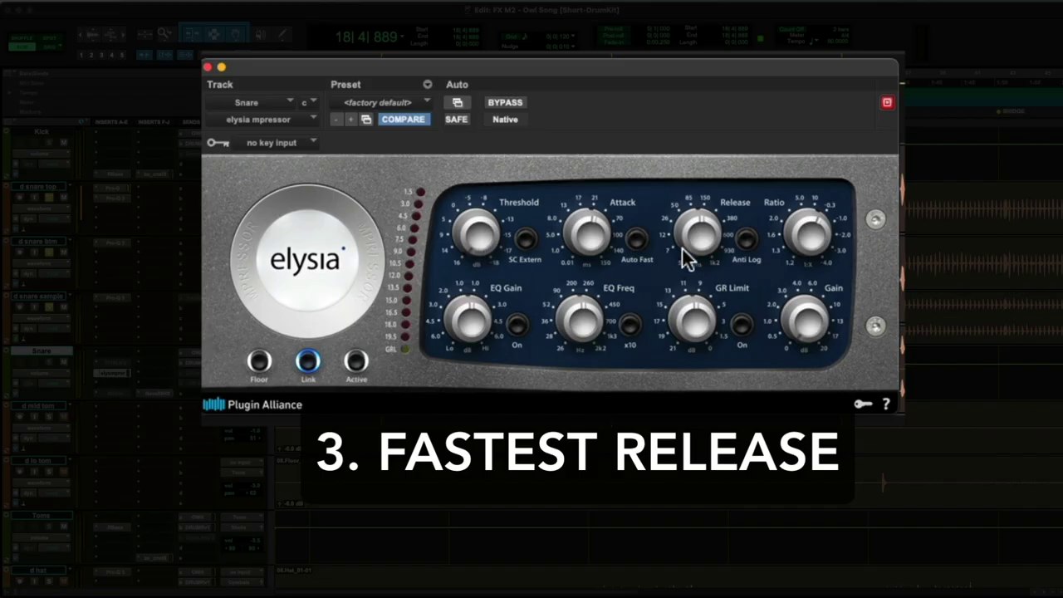
Shorten the mpressor's release to a fast setting of about 10 ms.
{"action": "mouse_move", "coordinate": [689, 248]}
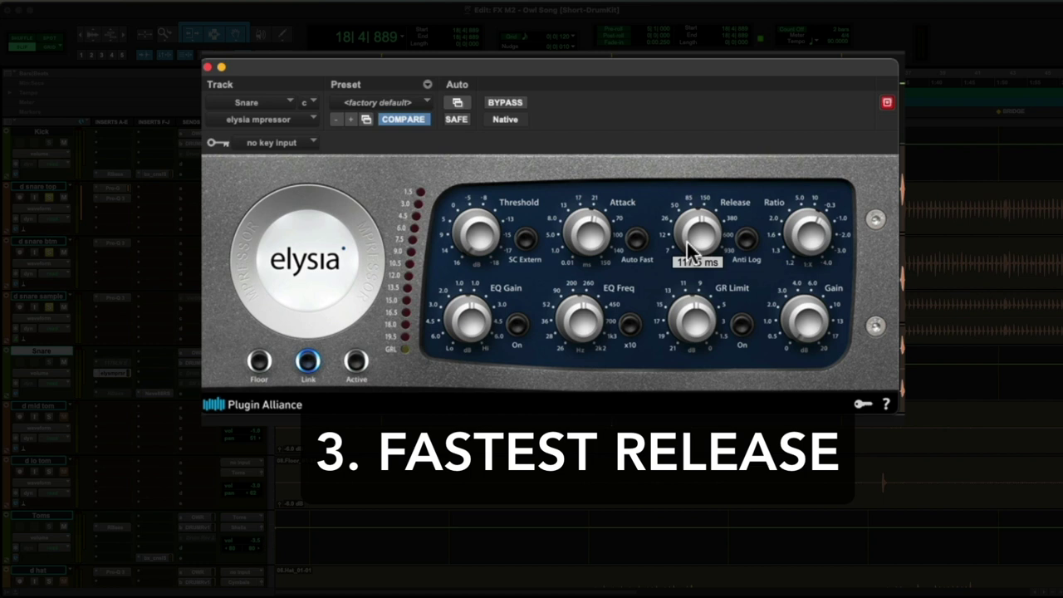
{"action": "mouse_move", "coordinate": [688, 243]}
{"action": "left_mouse_down"}
{"action": "mouse_move", "coordinate": [682, 290]}
{"action": "mouse_move", "coordinate": [694, 265]}
{"action": "left_mouse_up"}
{"action": "mouse_move", "coordinate": [693, 249]}
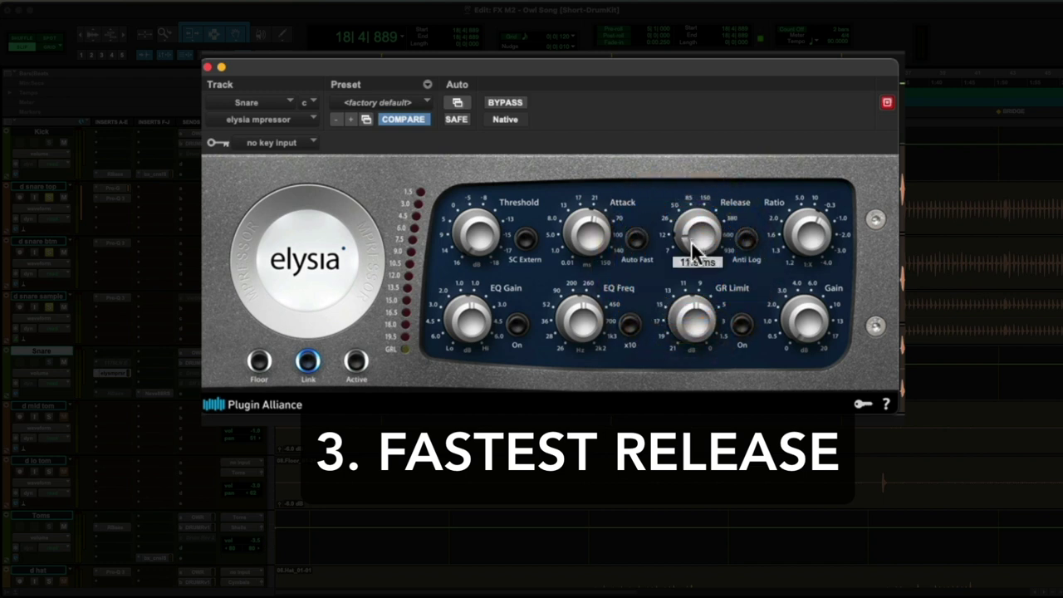
{"action": "left_click", "coordinate": [693, 249]}
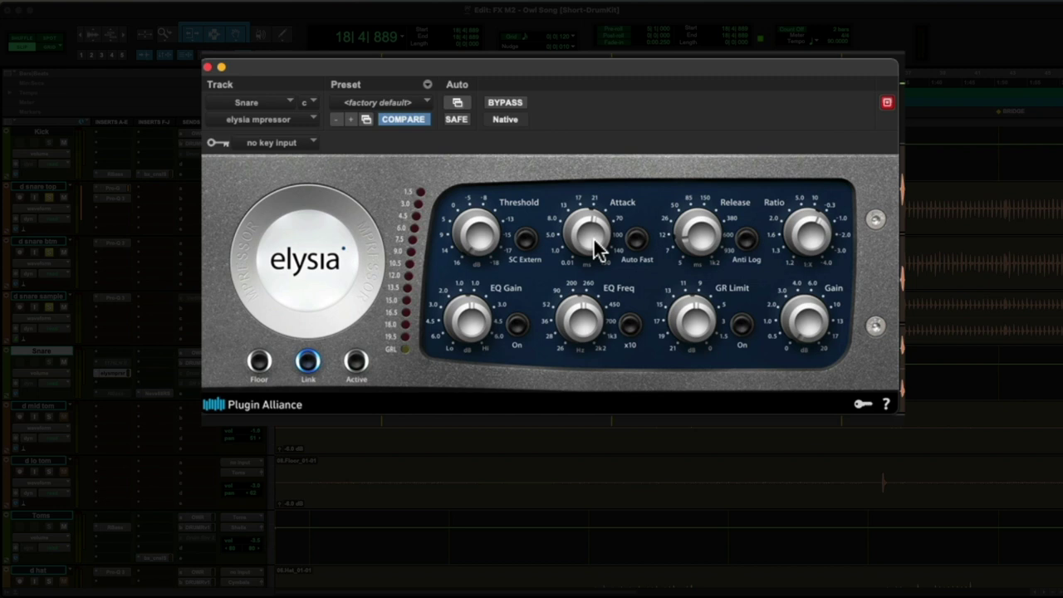
{"action": "mouse_move", "coordinate": [693, 250]}
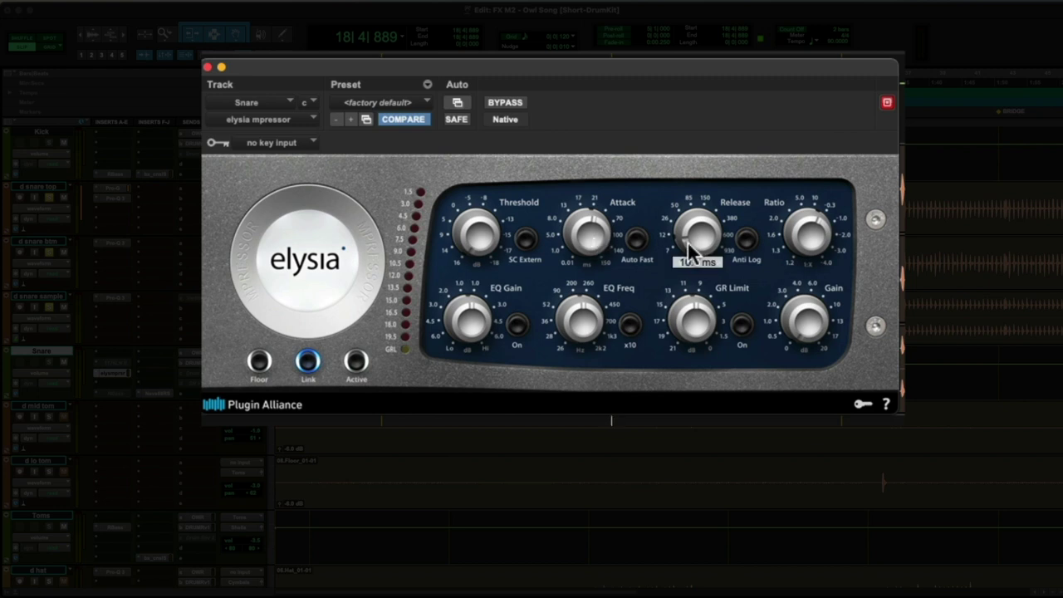
{"action": "left_click", "coordinate": [693, 249]}
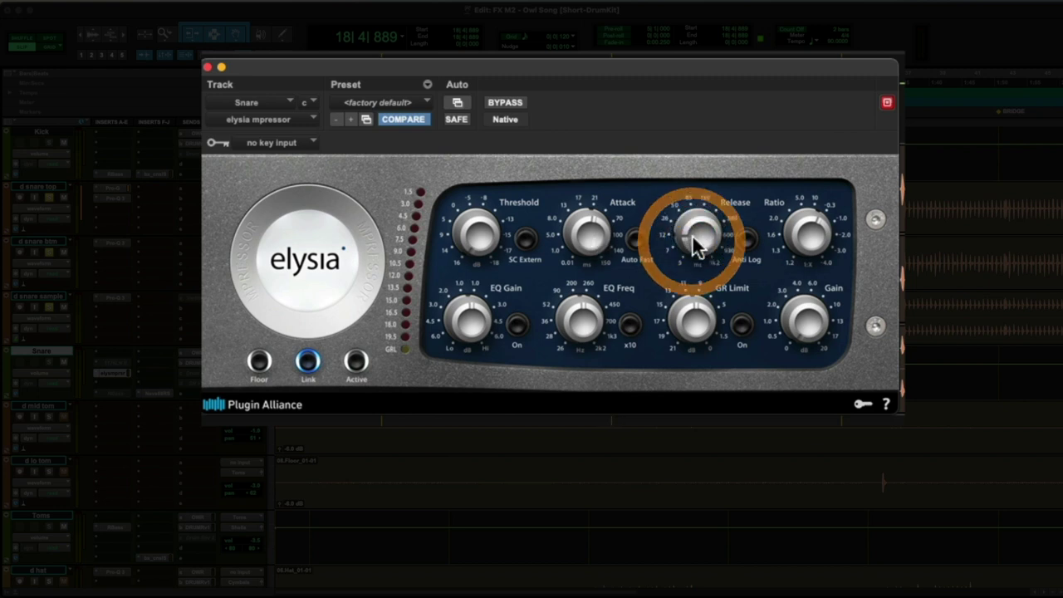
{"action": "left_click", "coordinate": [695, 248]}
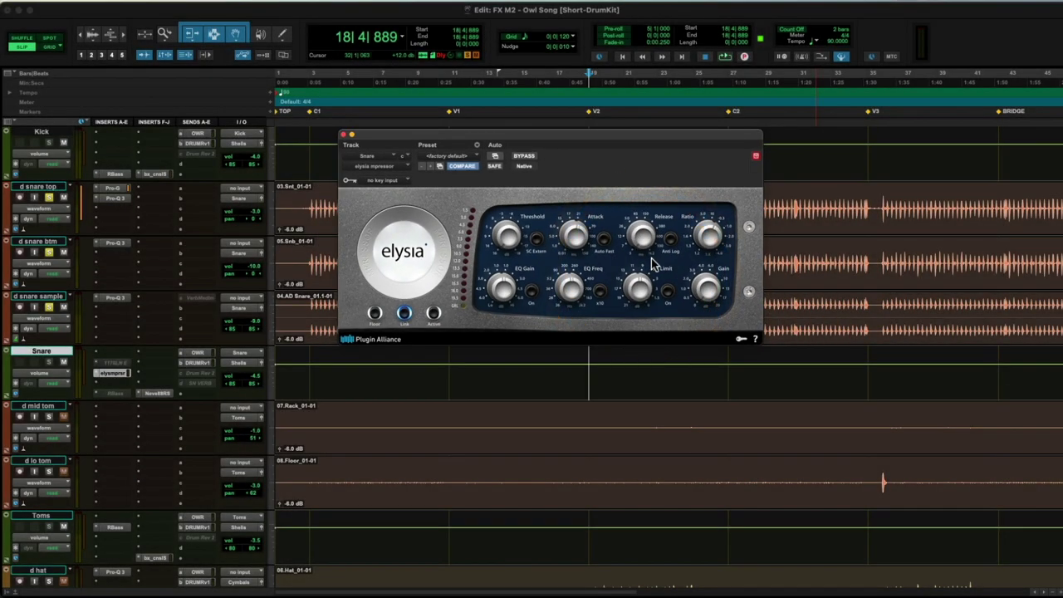
{"action": "left_click", "coordinate": [643, 246]}
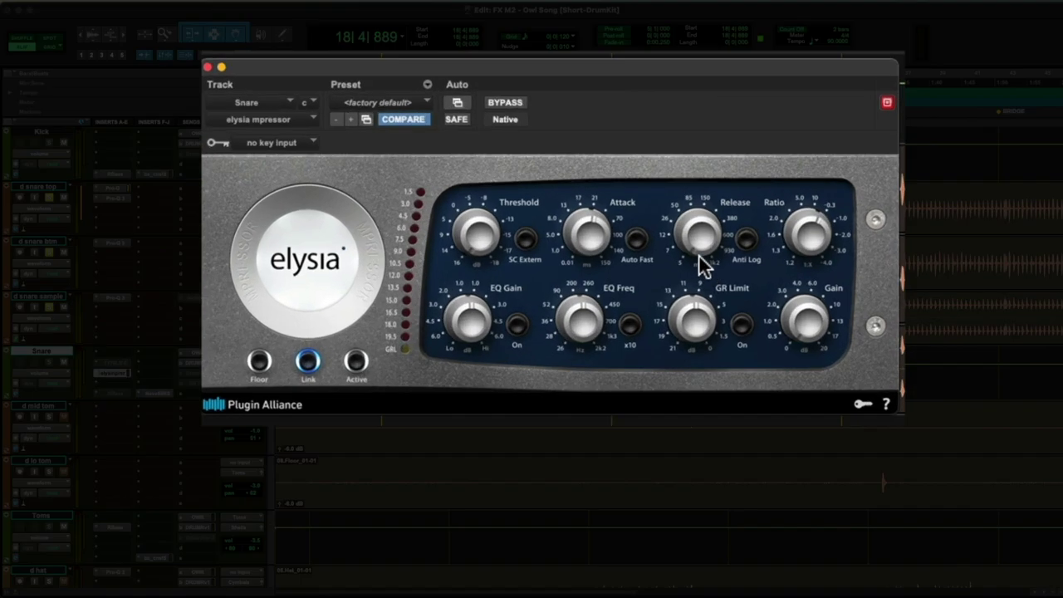
{"action": "mouse_move", "coordinate": [701, 250]}
{"action": "left_mouse_down"}
{"action": "mouse_move", "coordinate": [703, 233]}
{"action": "mouse_move", "coordinate": [698, 243]}
{"action": "mouse_move", "coordinate": [718, 247]}
{"action": "left_mouse_up"}
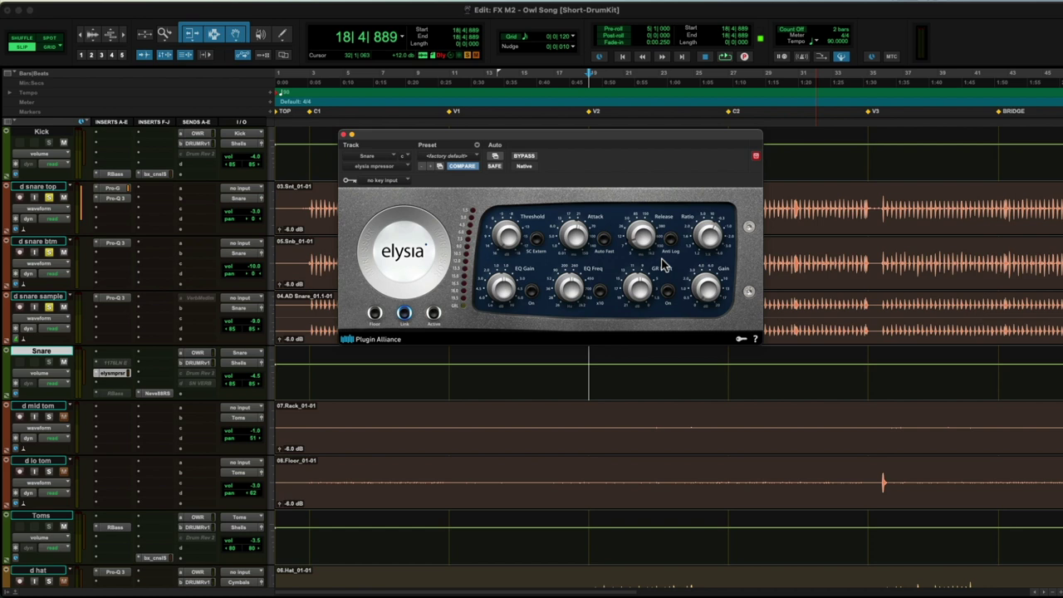
Bypass the mpressor and clear the solos on d snare top, d snare btm and d snare sample.
{"action": "key", "text": "alt+shift+1"}
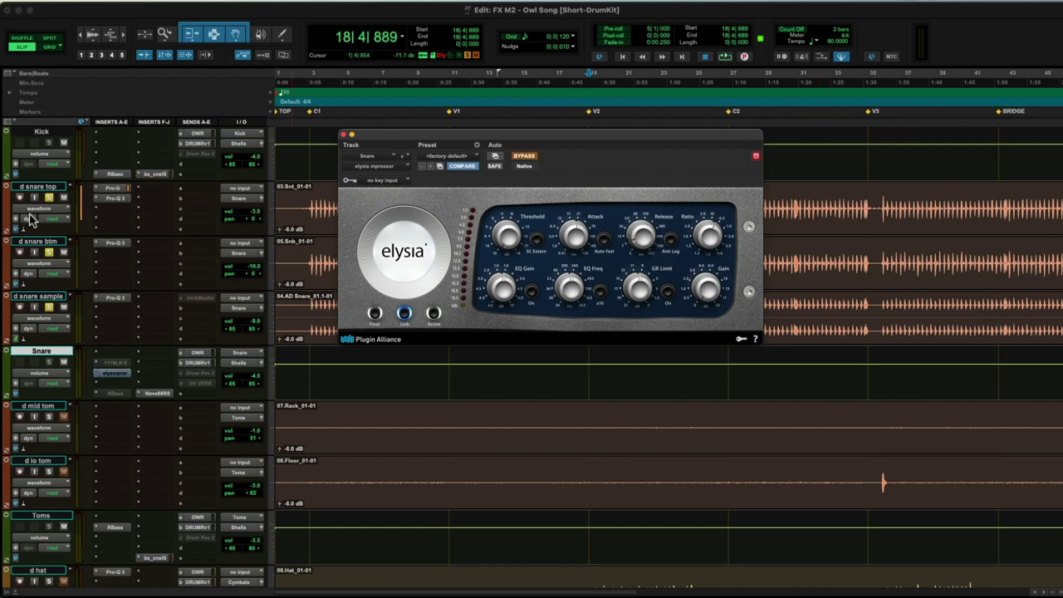
{"action": "left_click", "coordinate": [51, 200]}
{"action": "left_click", "coordinate": [51, 199]}
{"action": "left_click", "coordinate": [50, 252]}
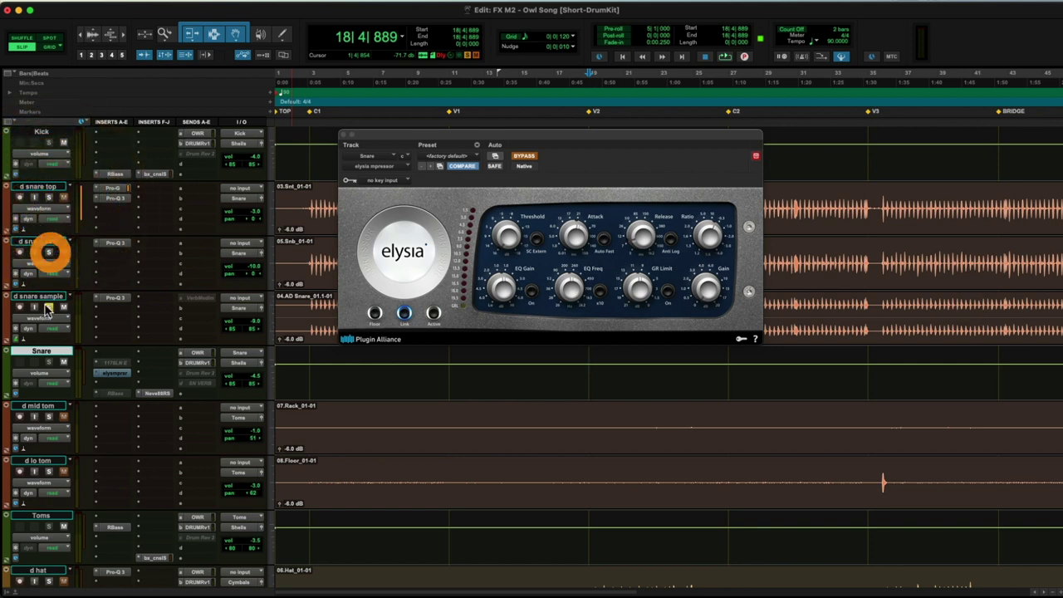
{"action": "left_click", "coordinate": [50, 308]}
Solo the DRUM VCA track and return to the snare tracks.
{"action": "scroll", "coordinate": [95, 432], "scroll_direction": "down", "scroll_amount": 5}
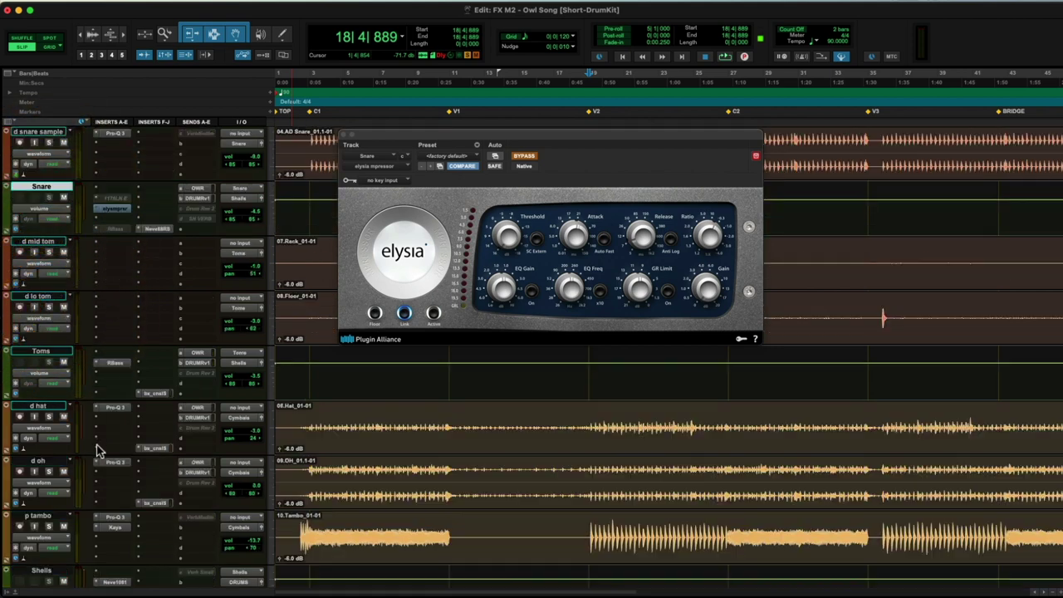
{"action": "scroll", "coordinate": [96, 451], "scroll_direction": "down", "scroll_amount": 4}
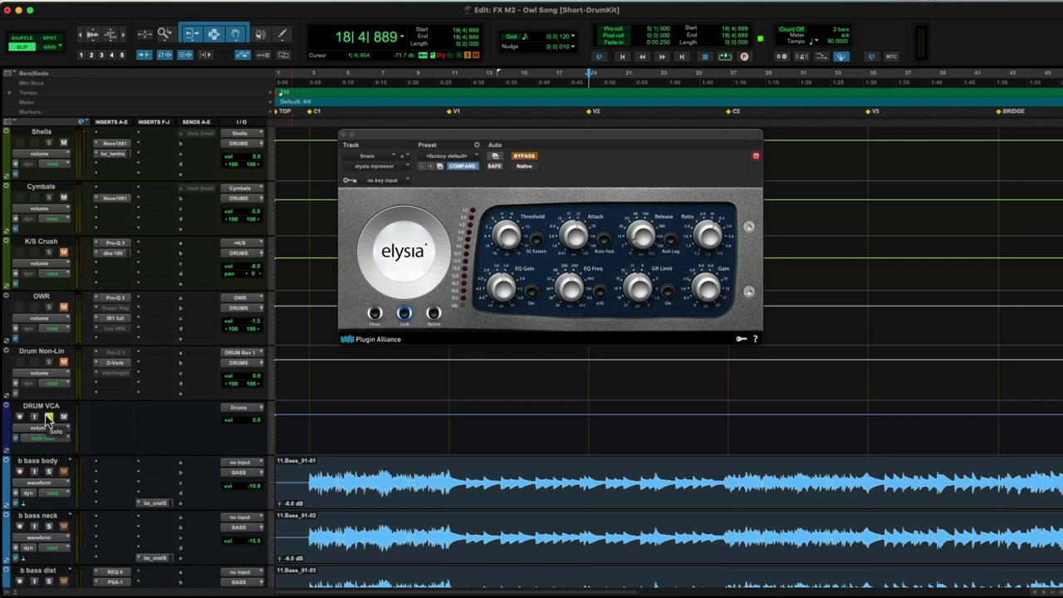
{"action": "left_click", "coordinate": [49, 417]}
{"action": "scroll", "coordinate": [146, 422], "scroll_direction": "up", "scroll_amount": 5}
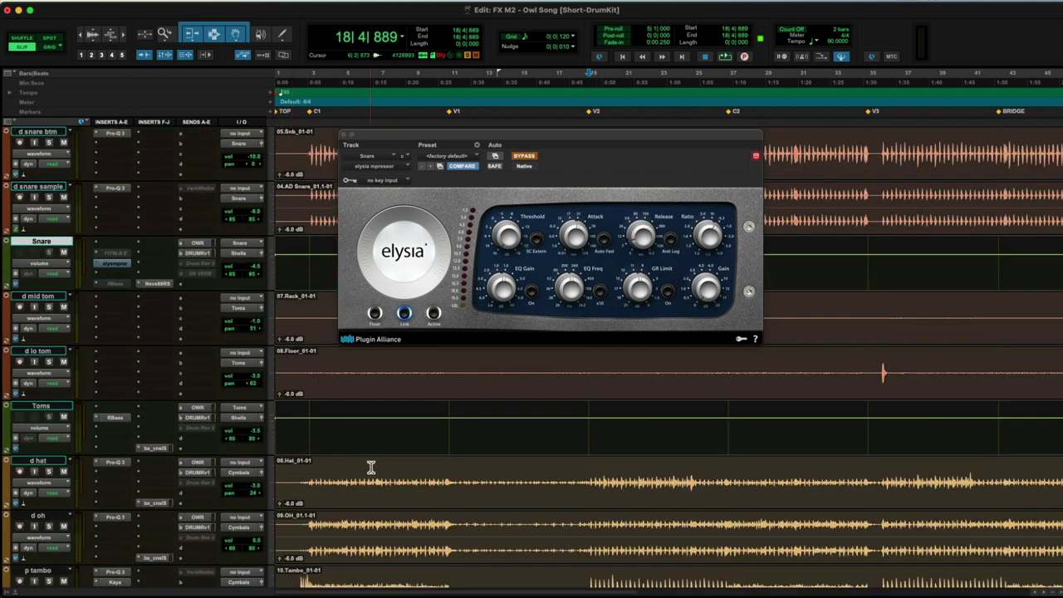
Play from bar 18 with the drums soloed, clear the DRUM VCA solo and play the same passage in the full mix.
{"action": "key", "text": "space"}
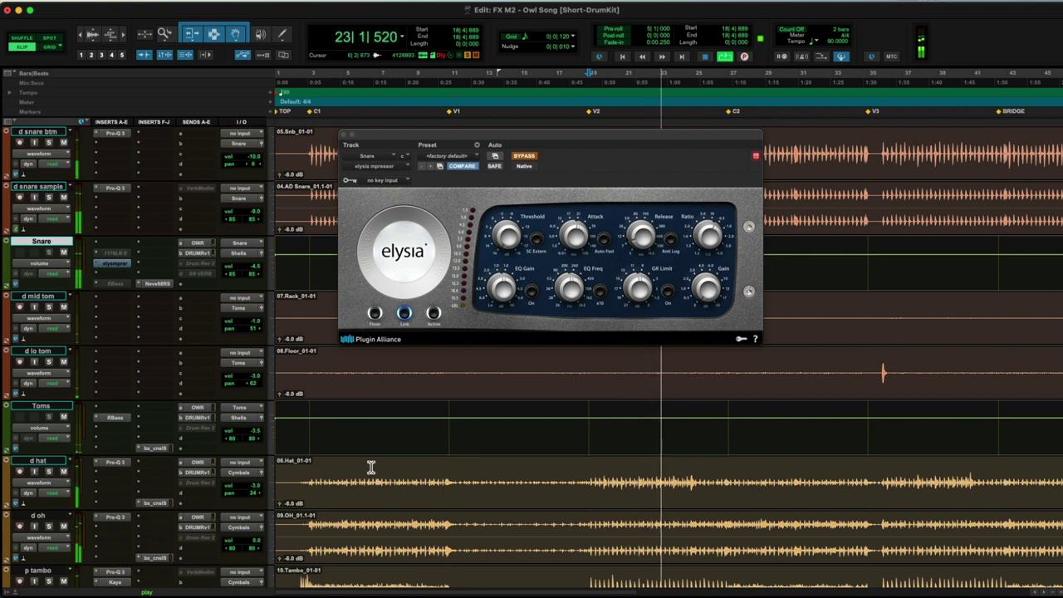
{"action": "key", "text": "space"}
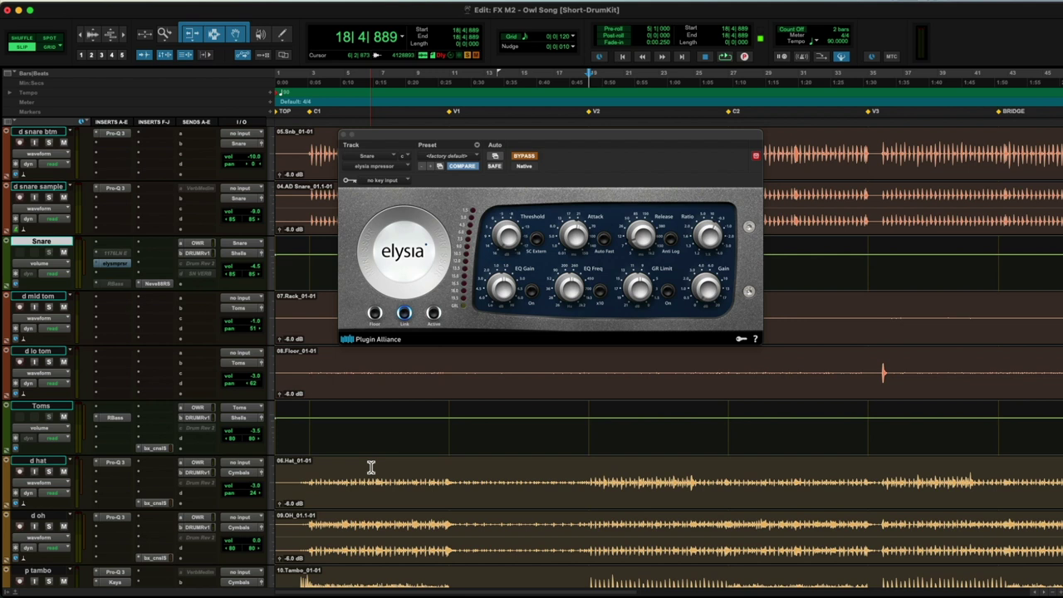
{"action": "scroll", "coordinate": [272, 494], "scroll_direction": "down", "scroll_amount": 5}
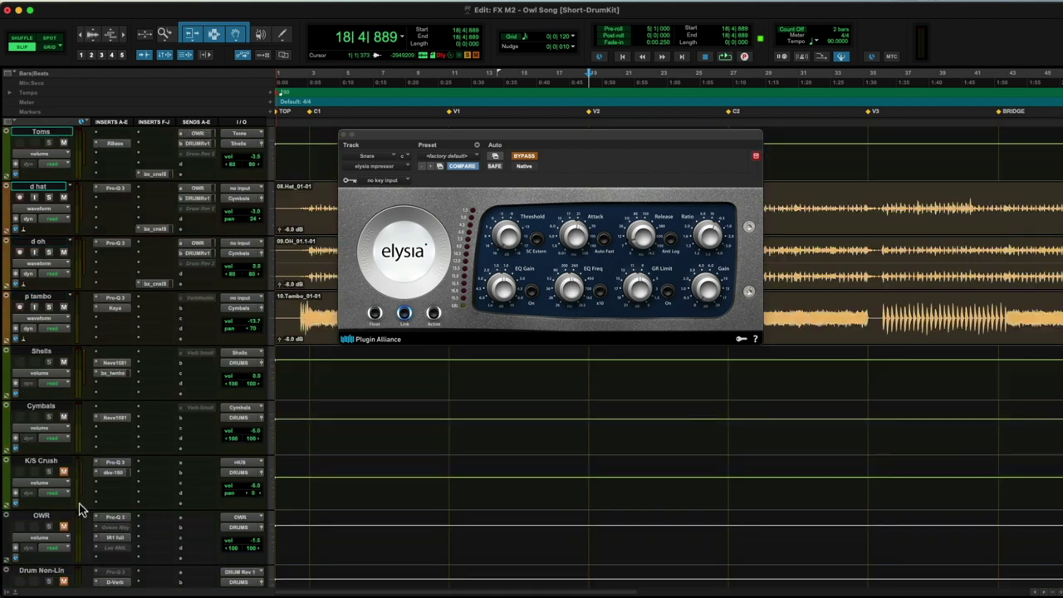
{"action": "scroll", "coordinate": [81, 509], "scroll_direction": "down", "scroll_amount": 4}
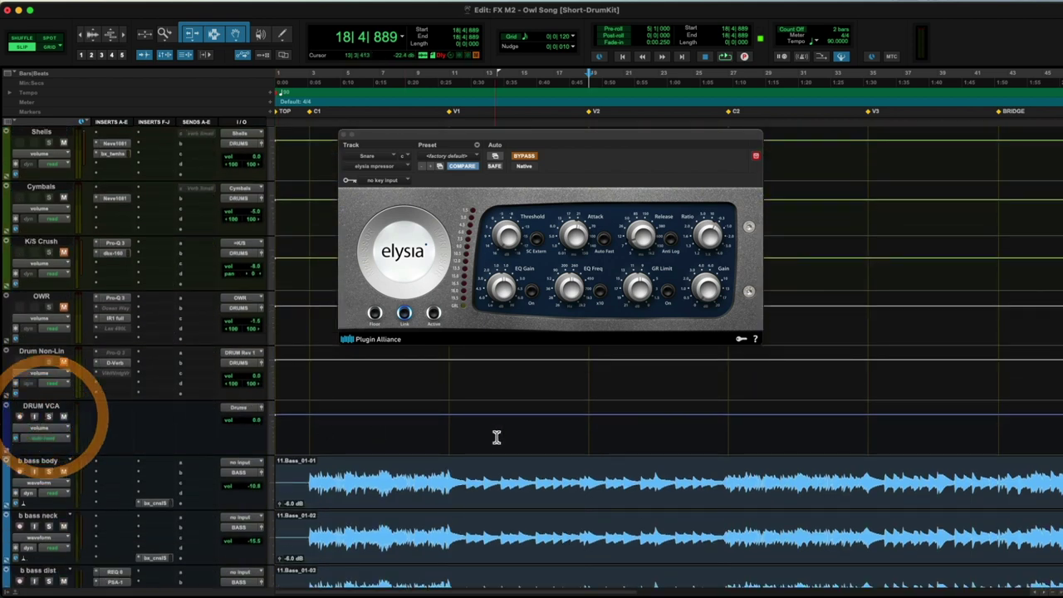
{"action": "scroll", "coordinate": [497, 438], "scroll_direction": "up", "scroll_amount": 10}
{"action": "key", "text": "space"}
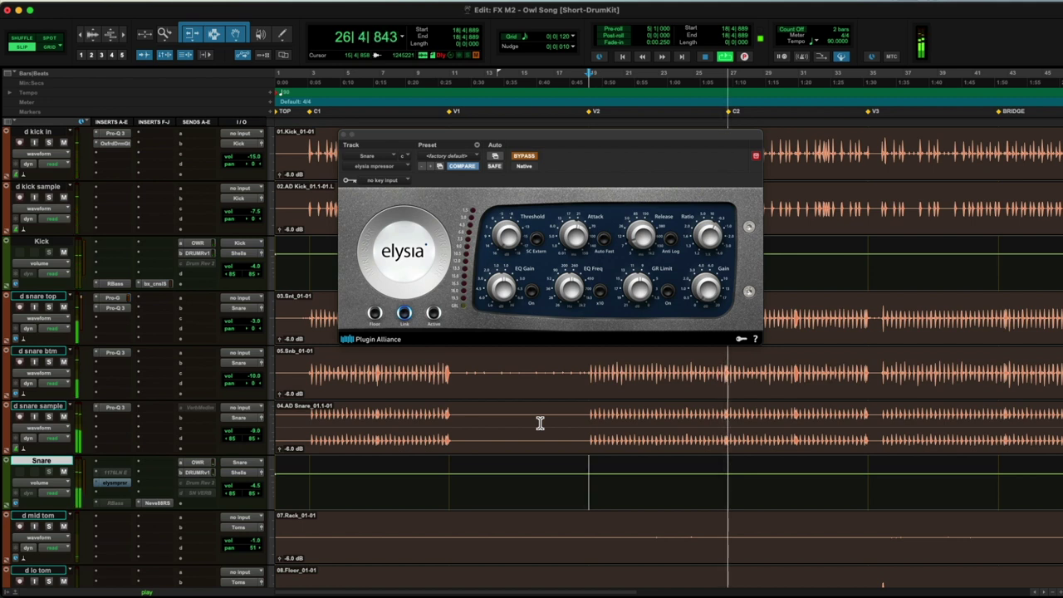
{"action": "key", "text": "space"}
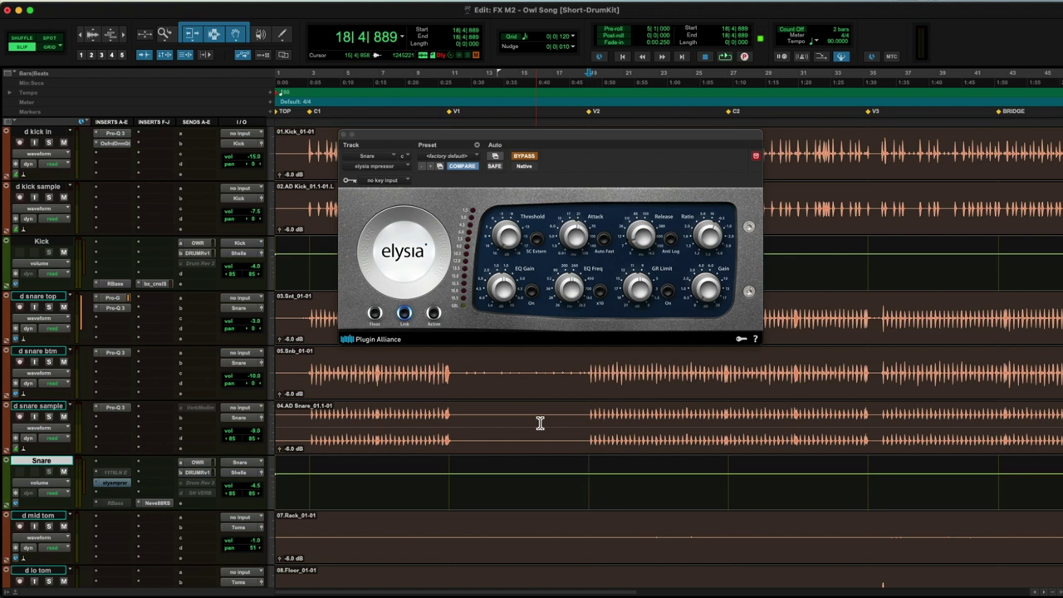
Solo d snare top, d snare btm and d snare sample, and play them from bar 18 with the mpressor bypassed.
{"action": "left_click", "coordinate": [49, 307]}
{"action": "left_click", "coordinate": [49, 363]}
{"action": "left_click", "coordinate": [49, 417]}
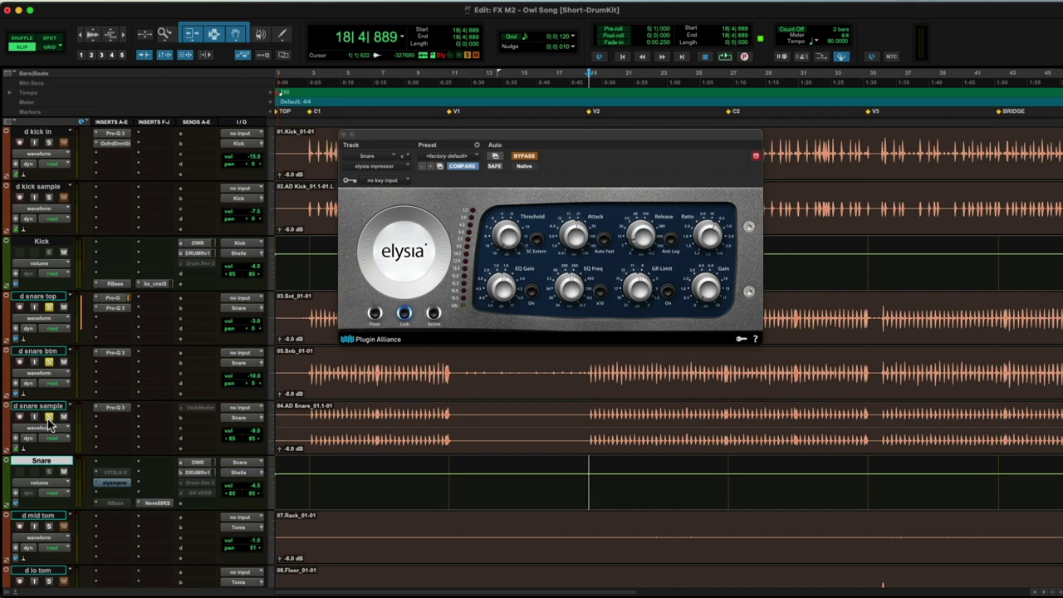
{"action": "key", "text": "space"}
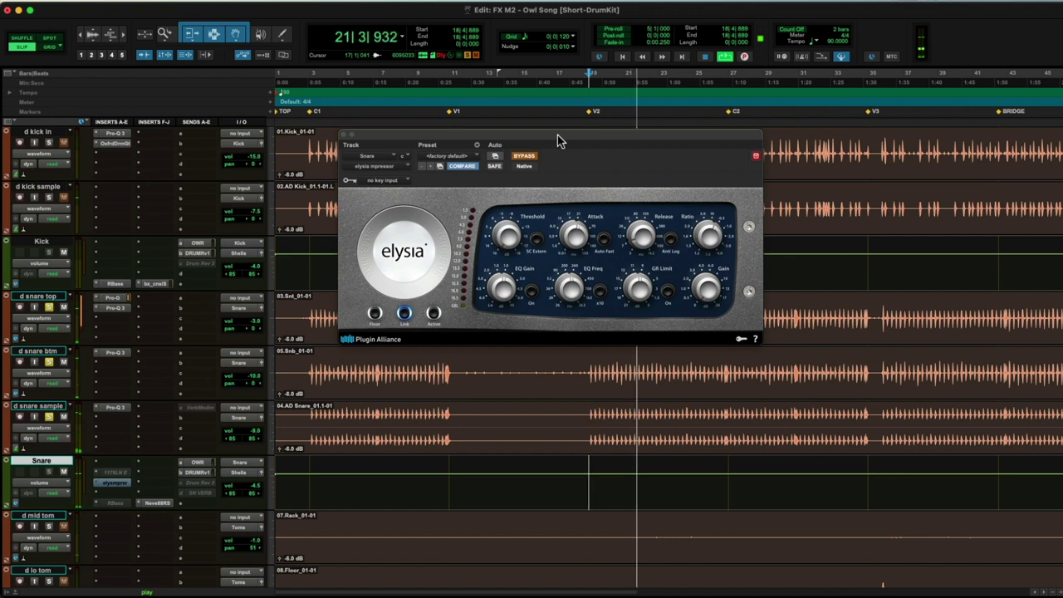
{"action": "key", "text": "space"}
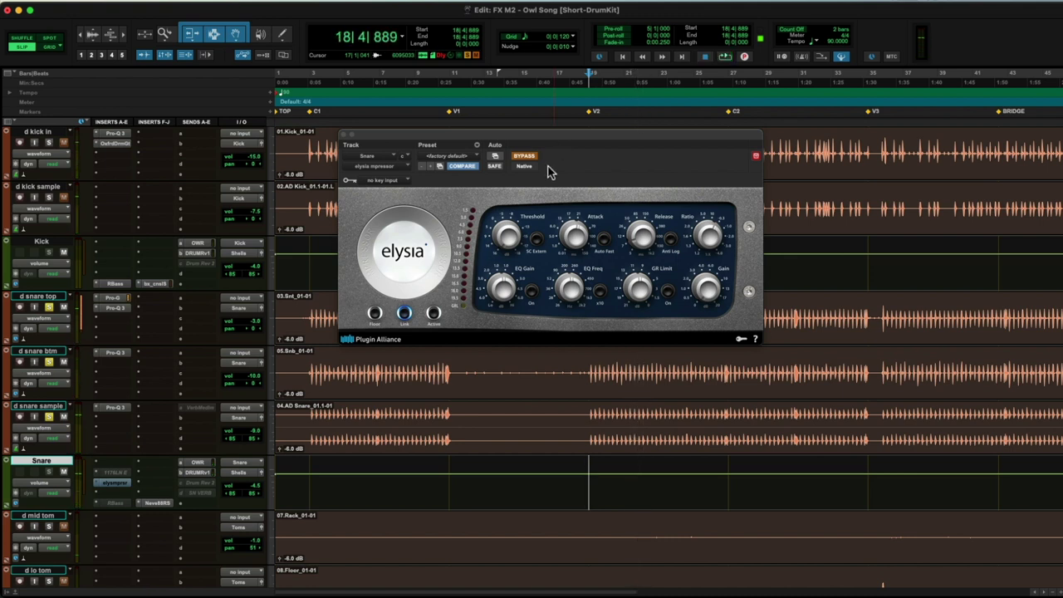
Reactivate the mpressor on the Snare track and shorten its attack to 0.3 ms while the snares play.
{"action": "left_click", "coordinate": [529, 157]}
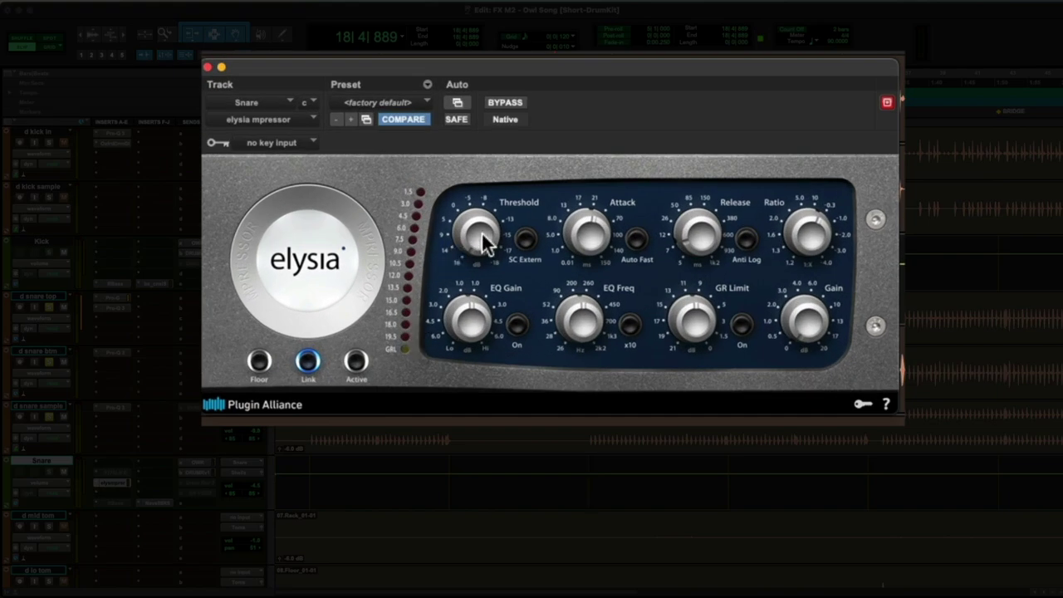
{"action": "left_click_drag", "start_coordinate": [486, 239], "coordinate": [530, 117]}
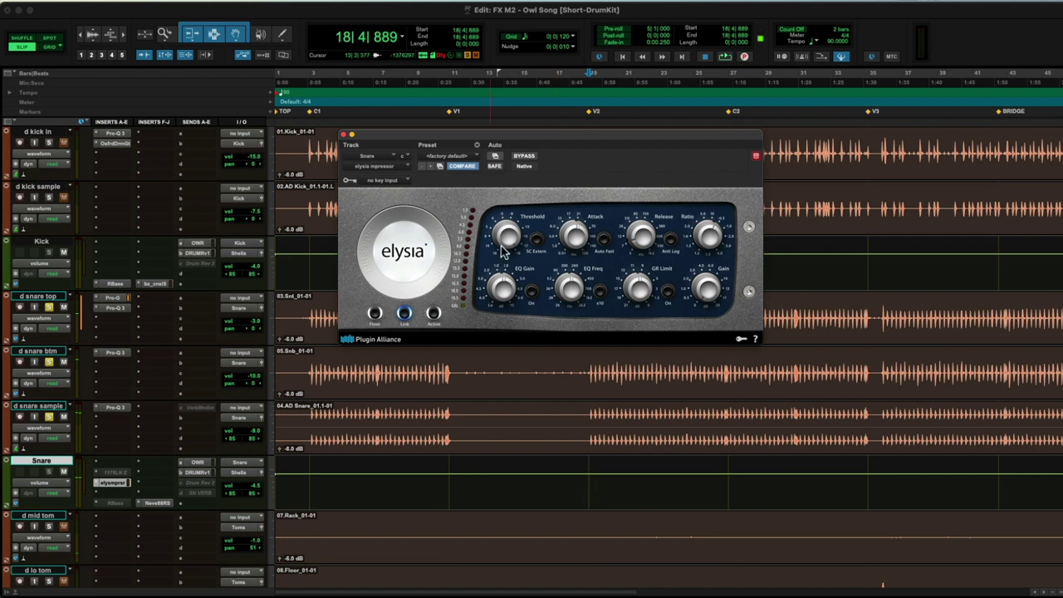
{"action": "left_click", "coordinate": [509, 236]}
{"action": "mouse_move", "coordinate": [567, 263]}
{"action": "scroll", "coordinate": [566, 264], "scroll_direction": "down", "scroll_amount": 5}
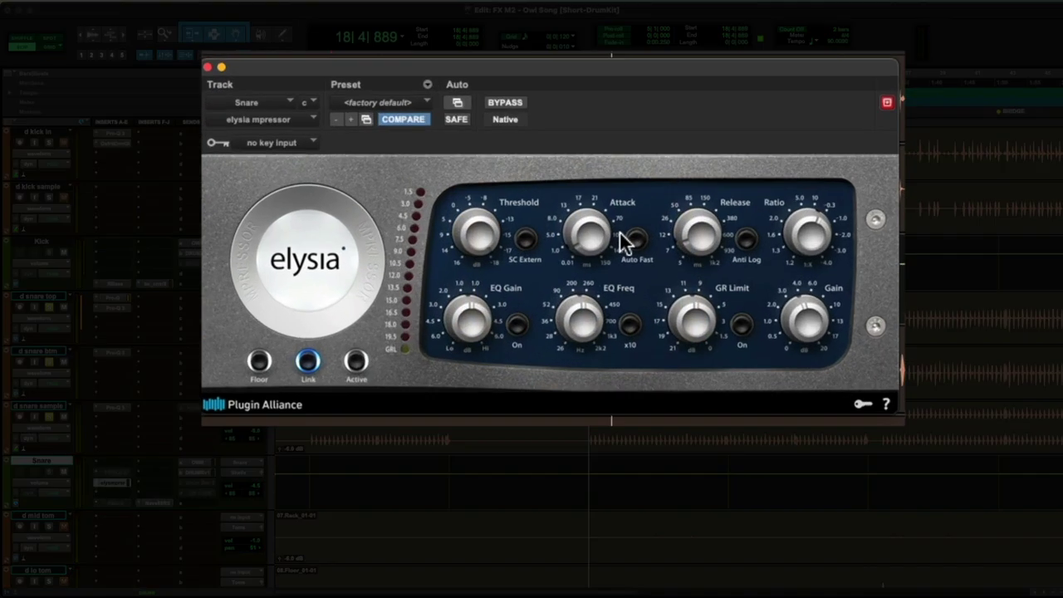
{"action": "scroll", "coordinate": [574, 241], "scroll_direction": "down", "scroll_amount": 8}
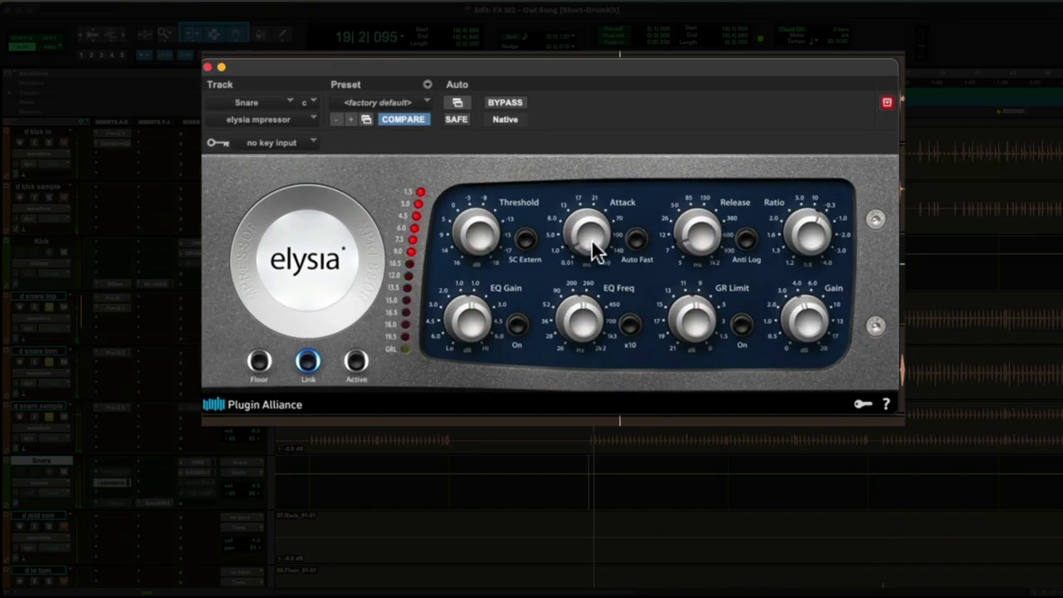
{"action": "scroll", "coordinate": [593, 247], "scroll_direction": "down", "scroll_amount": 4}
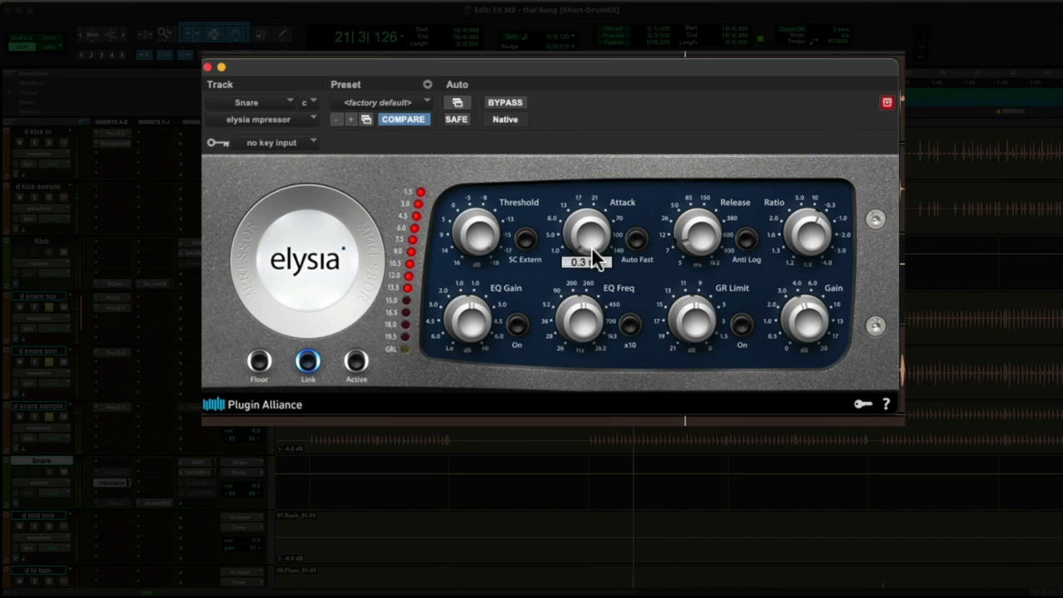
{"action": "left_click", "coordinate": [592, 247]}
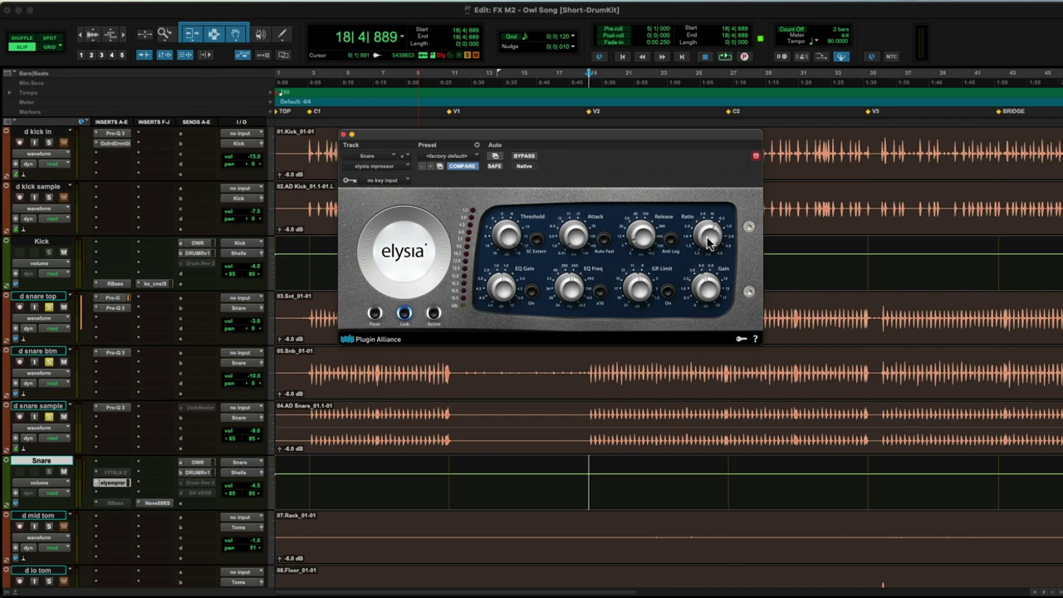
Replay the soloed snares from bar 18 and set the mpressor's attack to 1.0 ms.
{"action": "left_click", "coordinate": [625, 116]}
{"action": "key", "text": "space"}
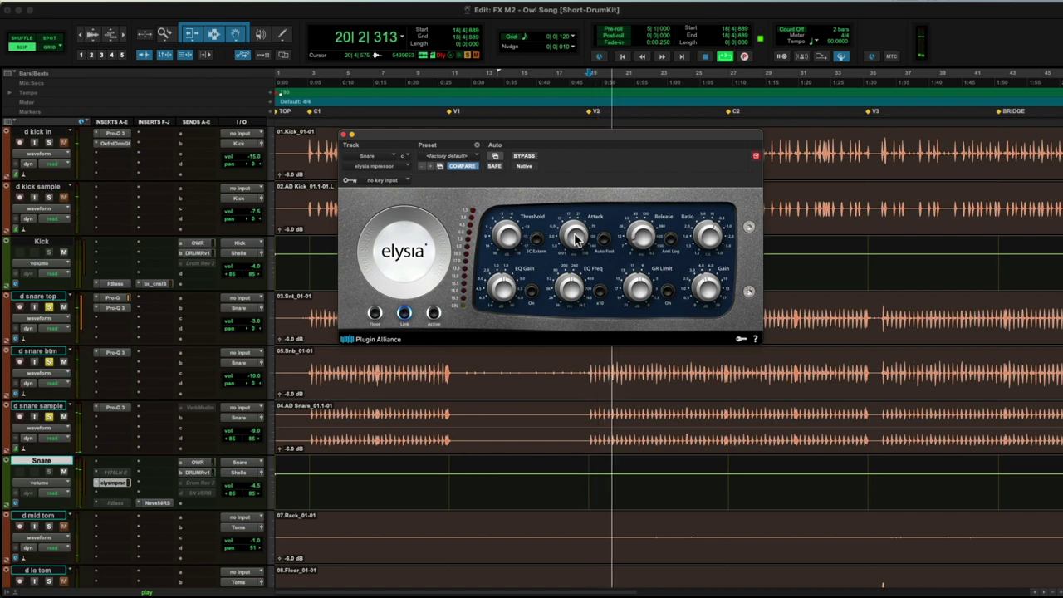
{"action": "key", "text": "space"}
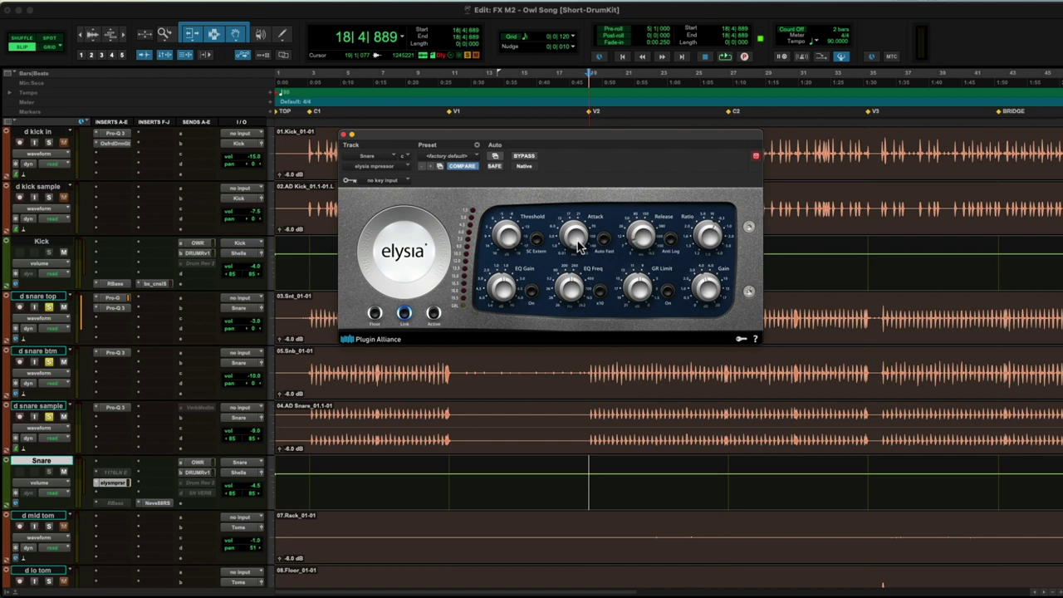
{"action": "left_click_drag", "start_coordinate": [579, 243], "coordinate": [577, 235]}
{"action": "left_click", "coordinate": [577, 236]}
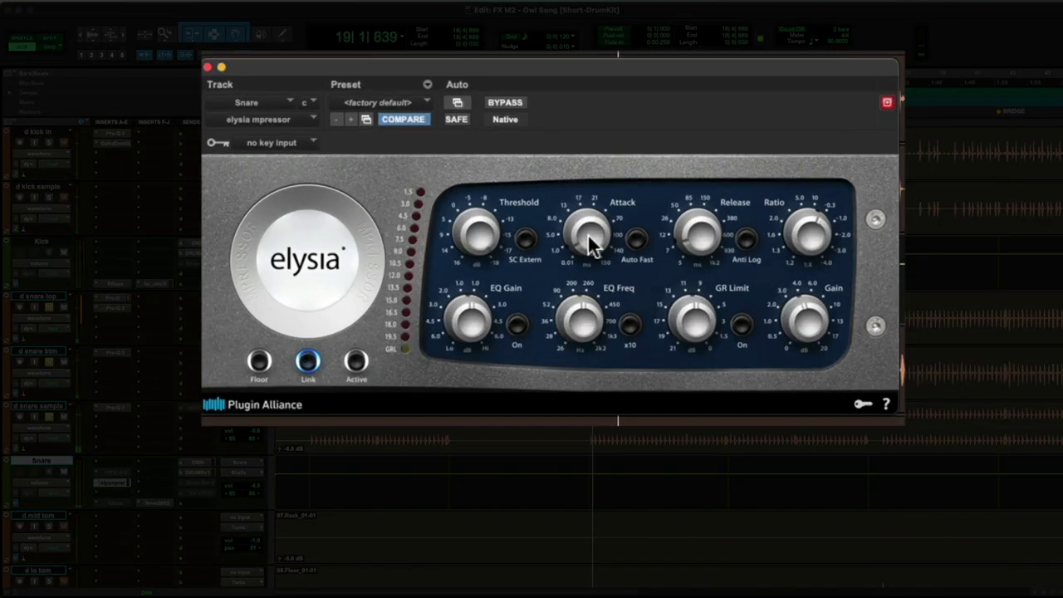
{"action": "mouse_move", "coordinate": [574, 238]}
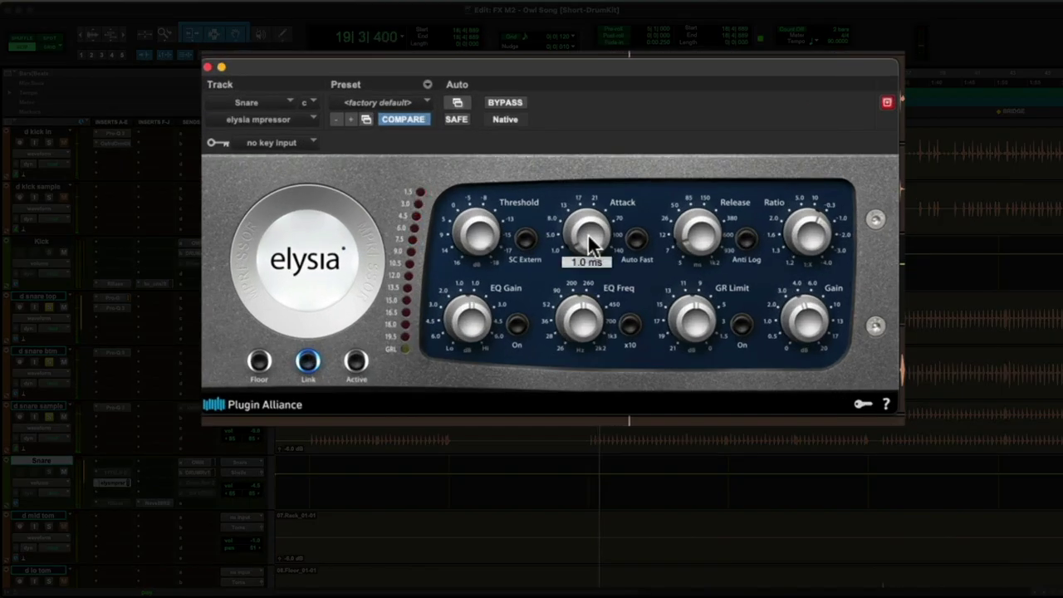
Slow the mpressor's attack in stages to beyond 21 ms while the snares play.
{"action": "left_click_drag", "start_coordinate": [588, 236], "coordinate": [588, 214]}
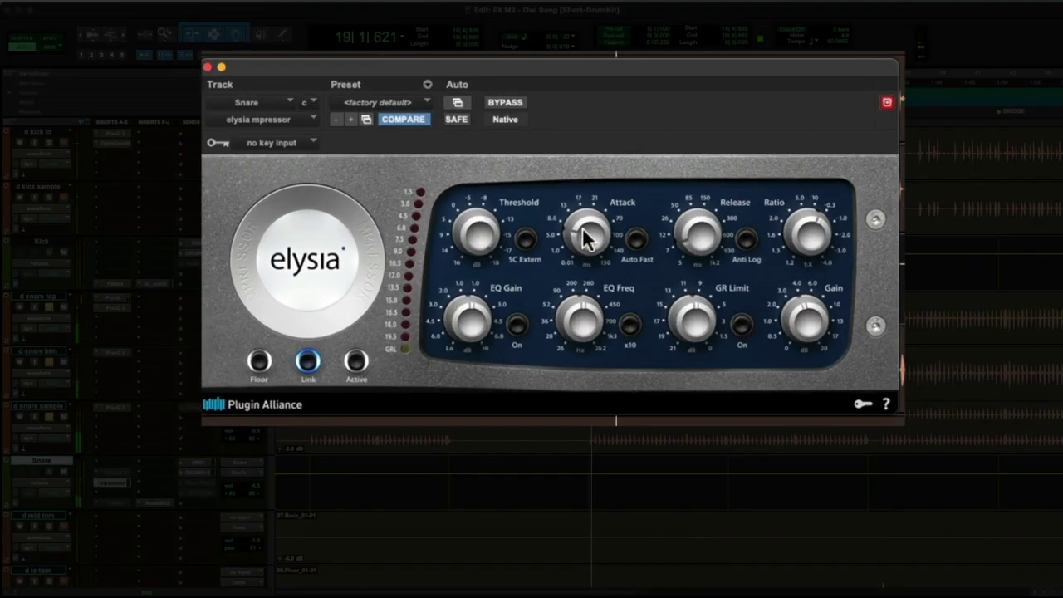
{"action": "mouse_move", "coordinate": [572, 237]}
{"action": "left_click_drag", "start_coordinate": [582, 228], "coordinate": [599, 181]}
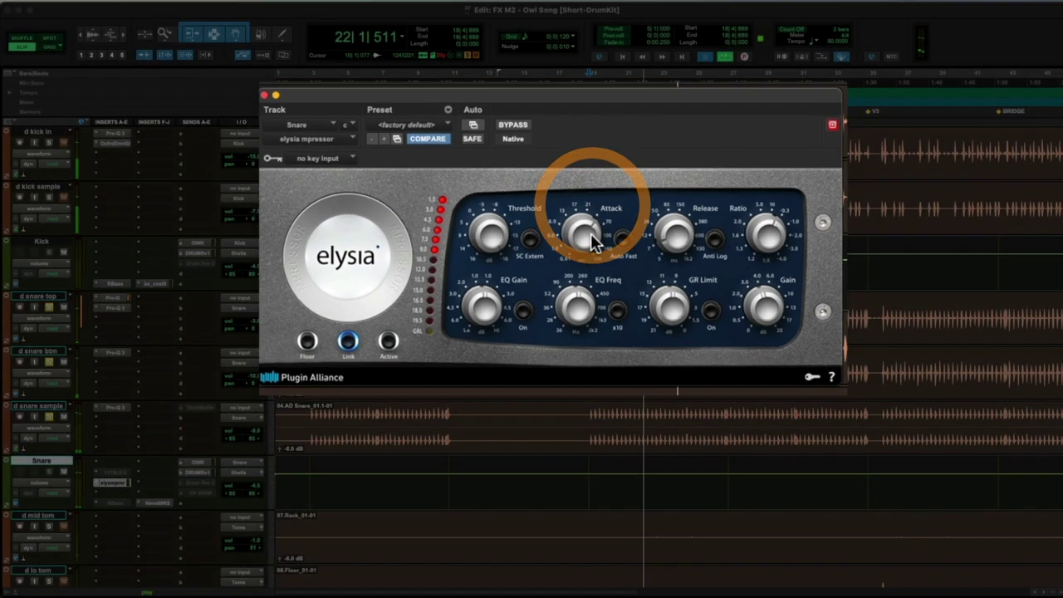
{"action": "mouse_move", "coordinate": [577, 241]}
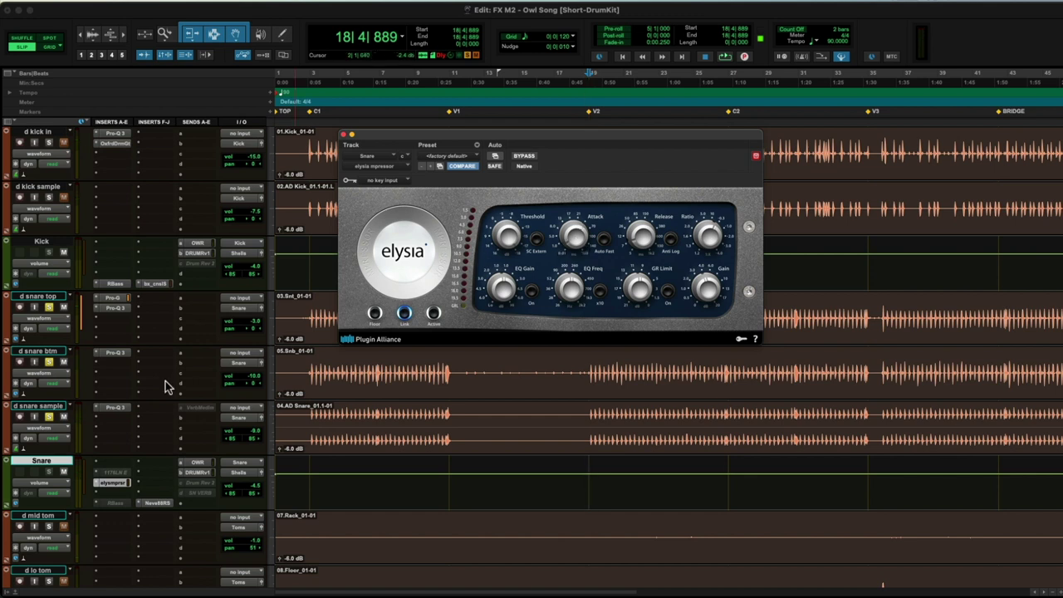
Move the mpressor down to insert D on the Snare track and insert a Trim plug-in ahead of it.
{"action": "left_click", "coordinate": [116, 493]}
{"action": "left_click_drag", "start_coordinate": [117, 494], "coordinate": [119, 495]}
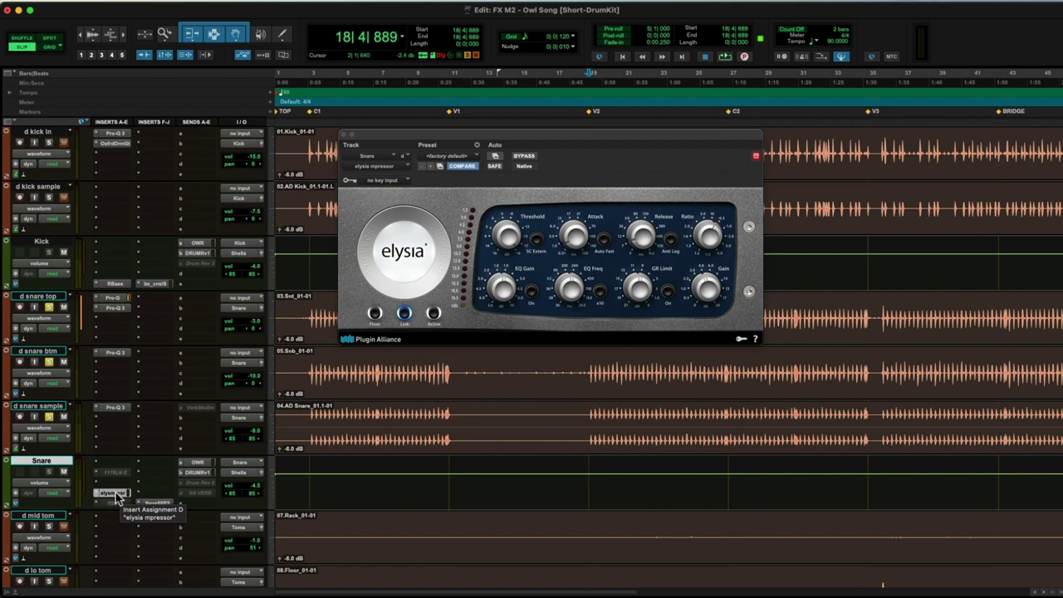
{"action": "left_click", "coordinate": [116, 486]}
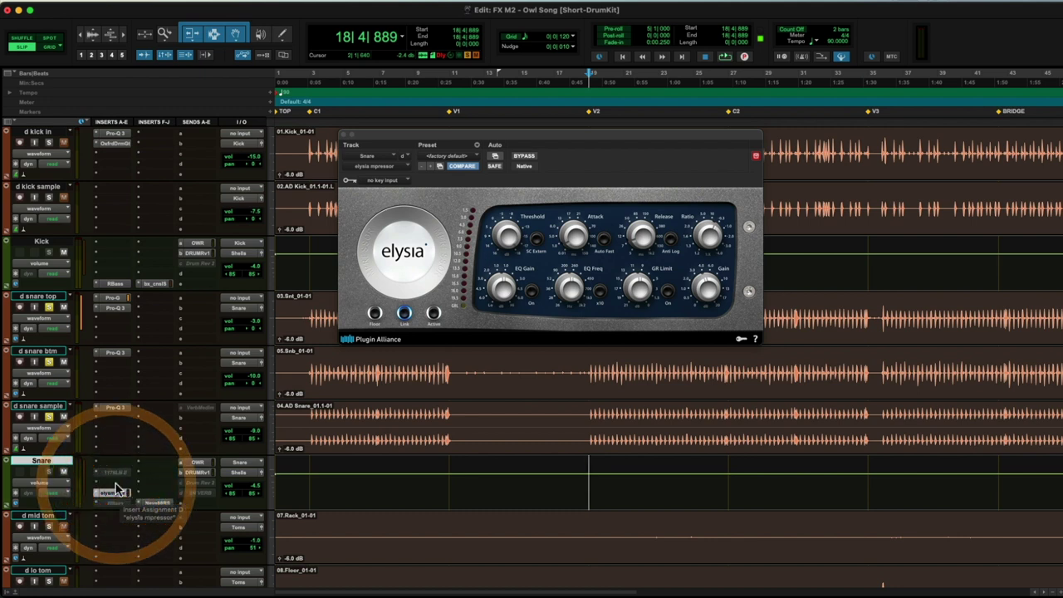
{"action": "left_click", "coordinate": [131, 435]}
{"action": "type", "text": "trim"}
{"action": "key", "text": "Return"}
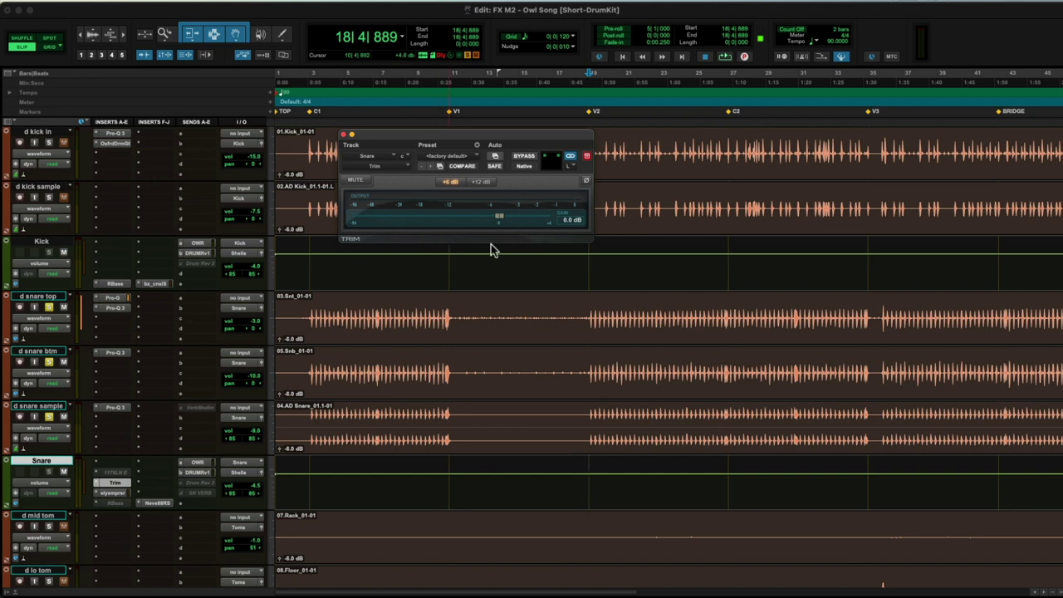
Keep the Trim open alongside the mpressor and raise its gain to +6.0 dB during playback.
{"action": "left_click", "coordinate": [587, 158]}
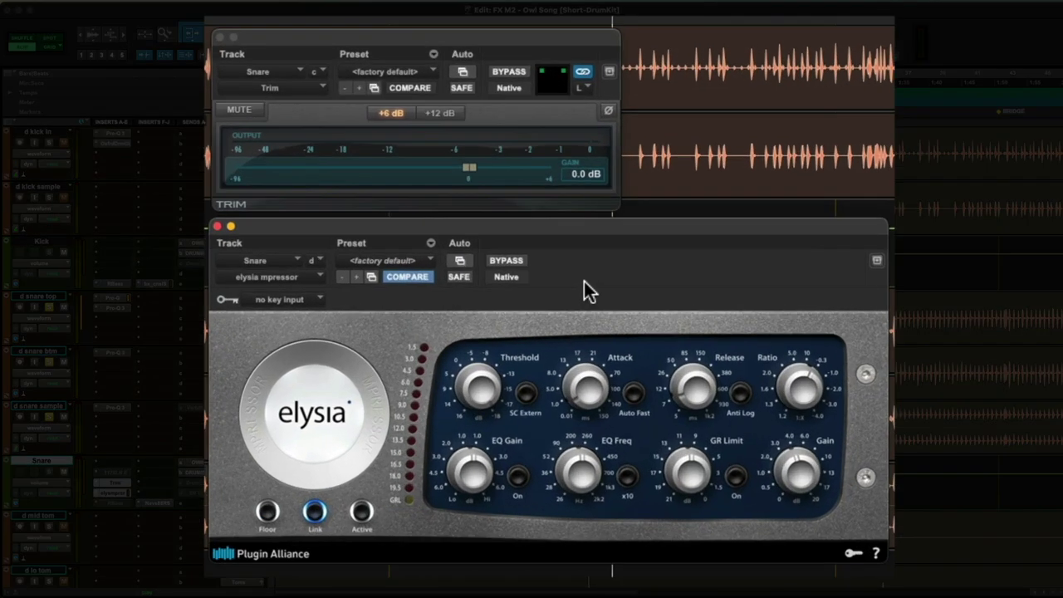
{"action": "left_click_drag", "start_coordinate": [466, 170], "coordinate": [575, 201]}
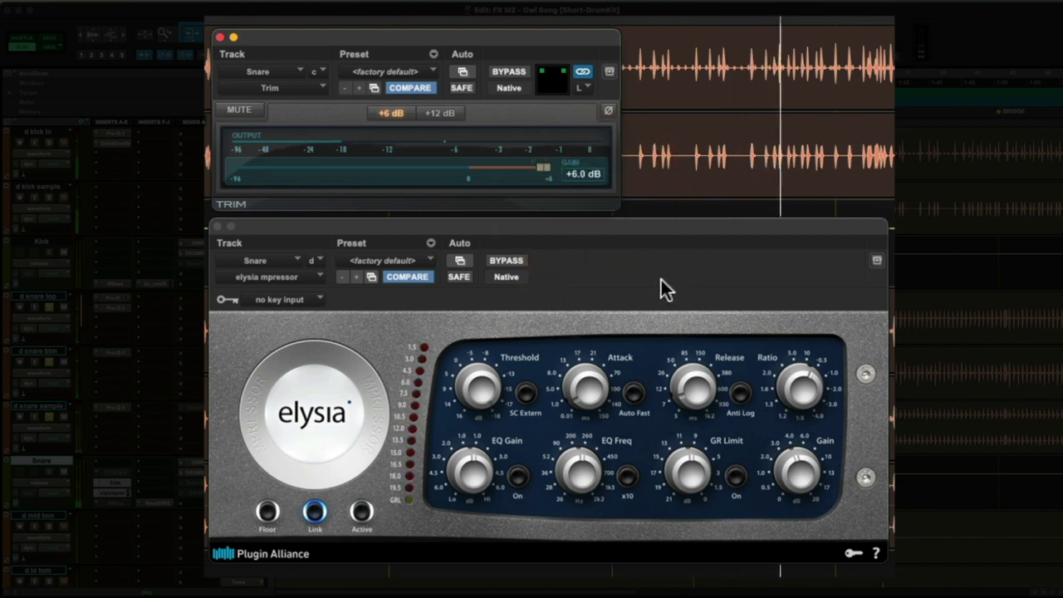
{"action": "key", "text": "space"}
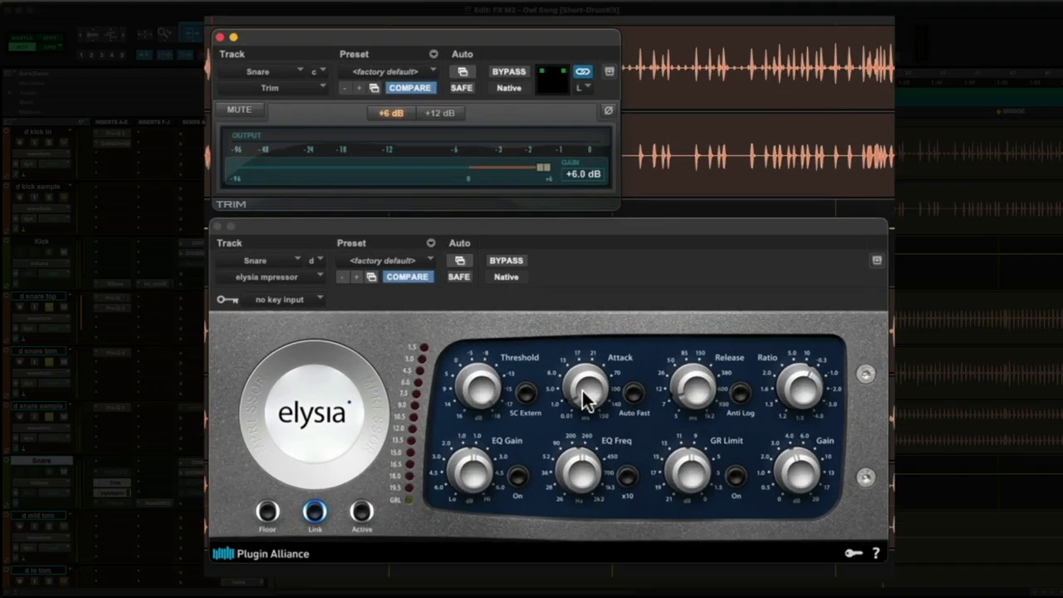
Try slower mpressor attack settings, starting from 1.0 ms, while the boosted snares play.
{"action": "left_click", "coordinate": [586, 396]}
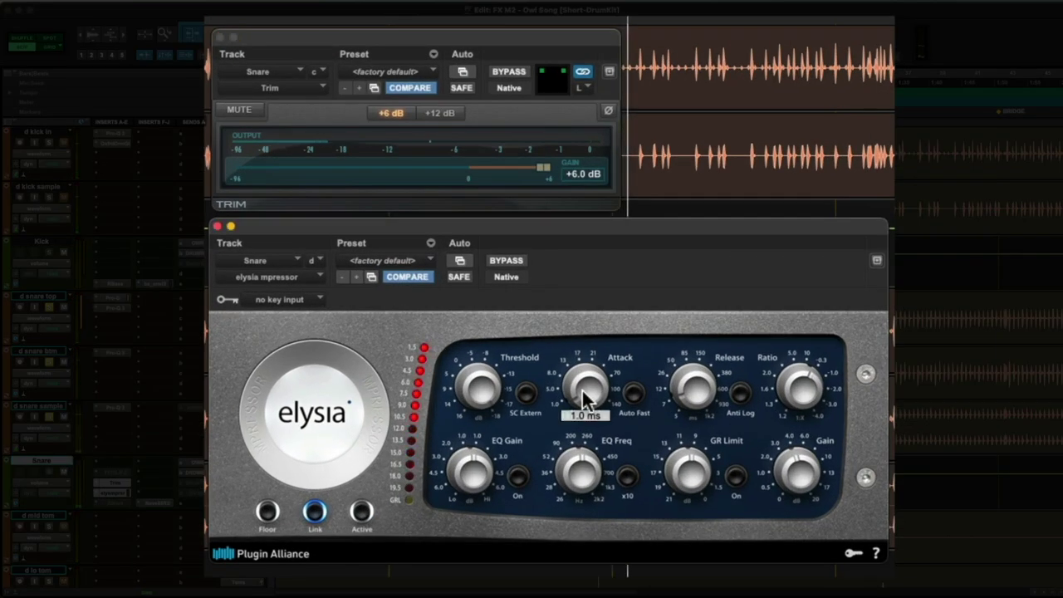
{"action": "left_click_drag", "start_coordinate": [586, 391], "coordinate": [590, 374]}
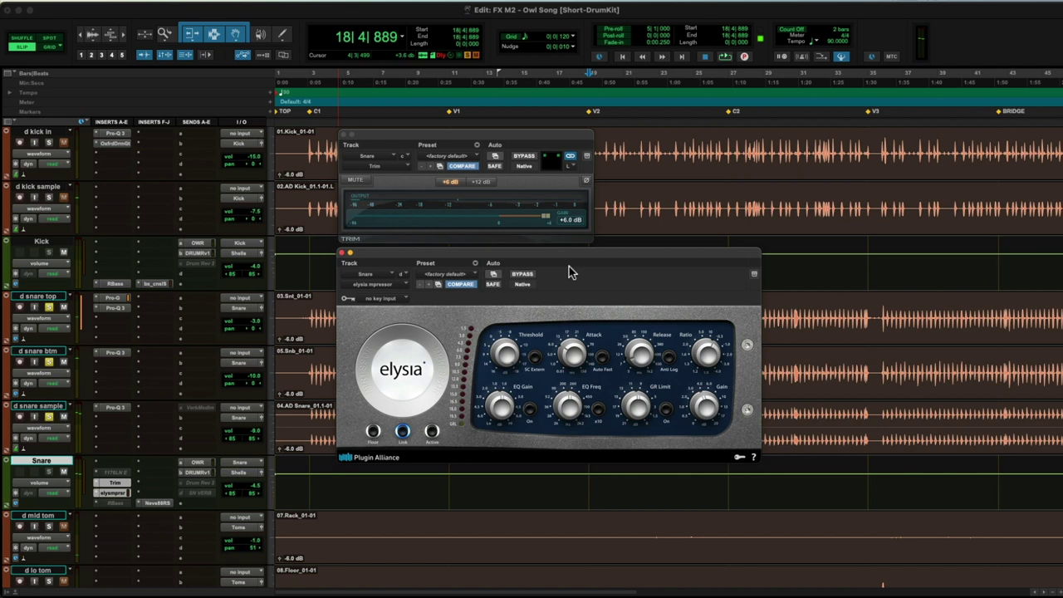
{"action": "left_click", "coordinate": [572, 358]}
{"action": "left_click", "coordinate": [572, 359]}
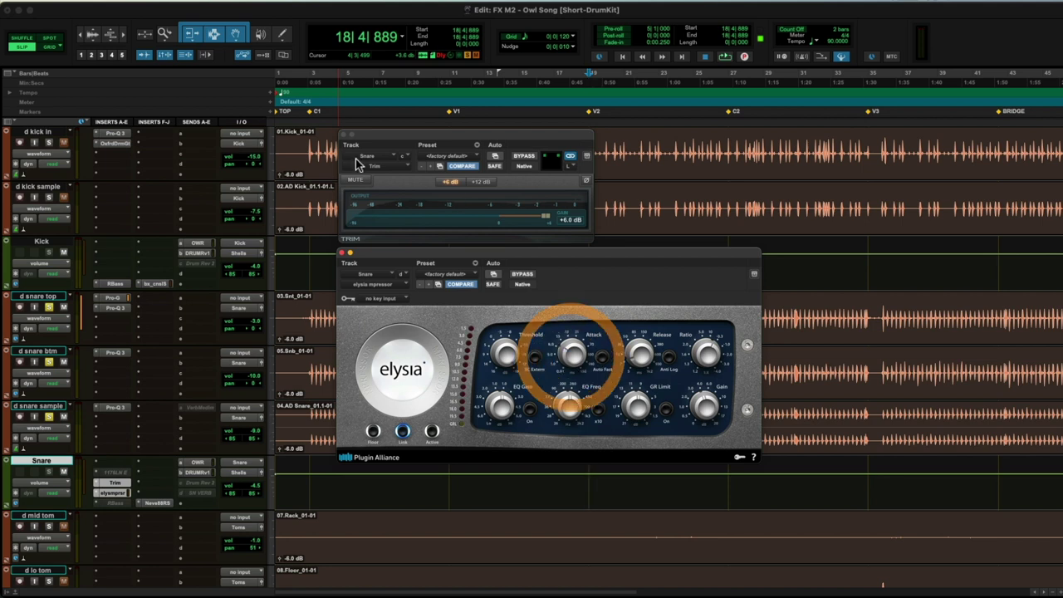
Close the Trim window, reposition the mpressor and set its attack to about 19.4 ms during playback.
{"action": "left_click", "coordinate": [343, 134]}
{"action": "left_click_drag", "start_coordinate": [543, 247], "coordinate": [525, 91]}
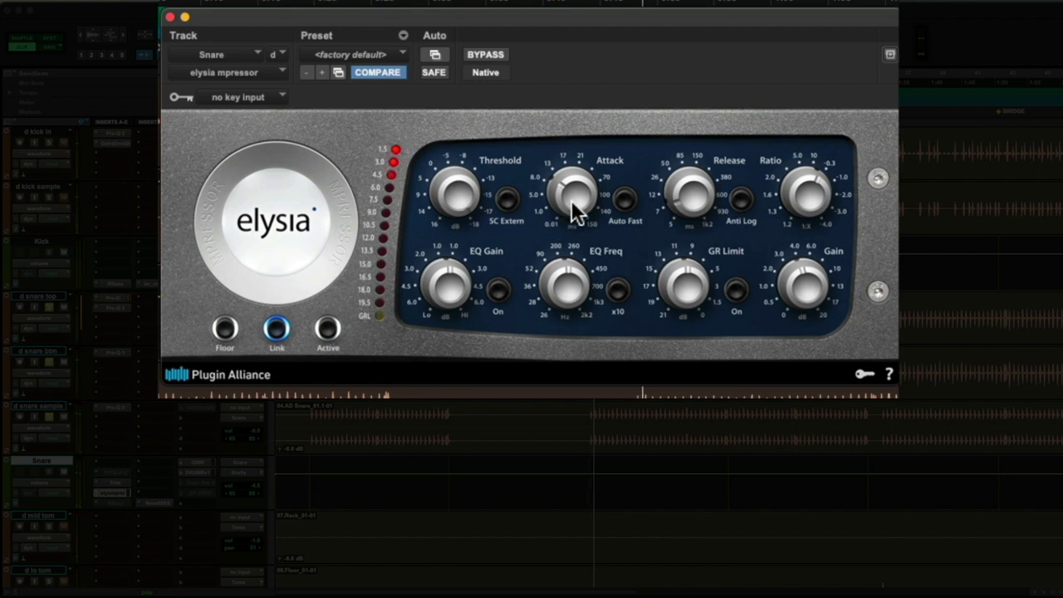
{"action": "mouse_move", "coordinate": [570, 199]}
{"action": "left_mouse_down"}
{"action": "mouse_move", "coordinate": [576, 207]}
{"action": "mouse_move", "coordinate": [577, 183]}
{"action": "mouse_move", "coordinate": [572, 205]}
{"action": "mouse_move", "coordinate": [554, 205]}
{"action": "left_mouse_up"}
{"action": "key", "text": "space"}
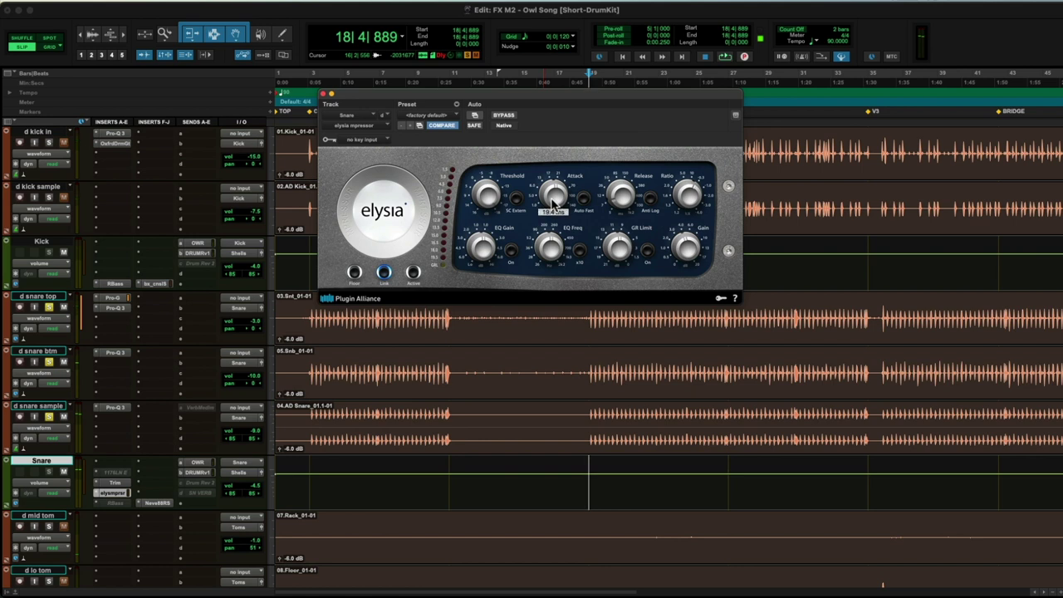
{"action": "left_click_drag", "start_coordinate": [555, 206], "coordinate": [549, 206]}
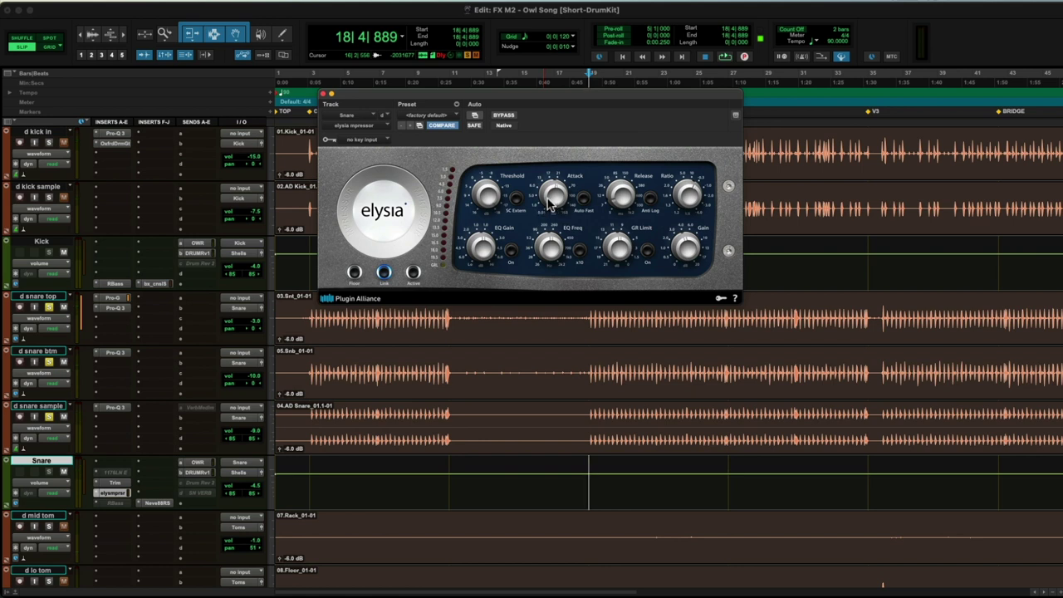
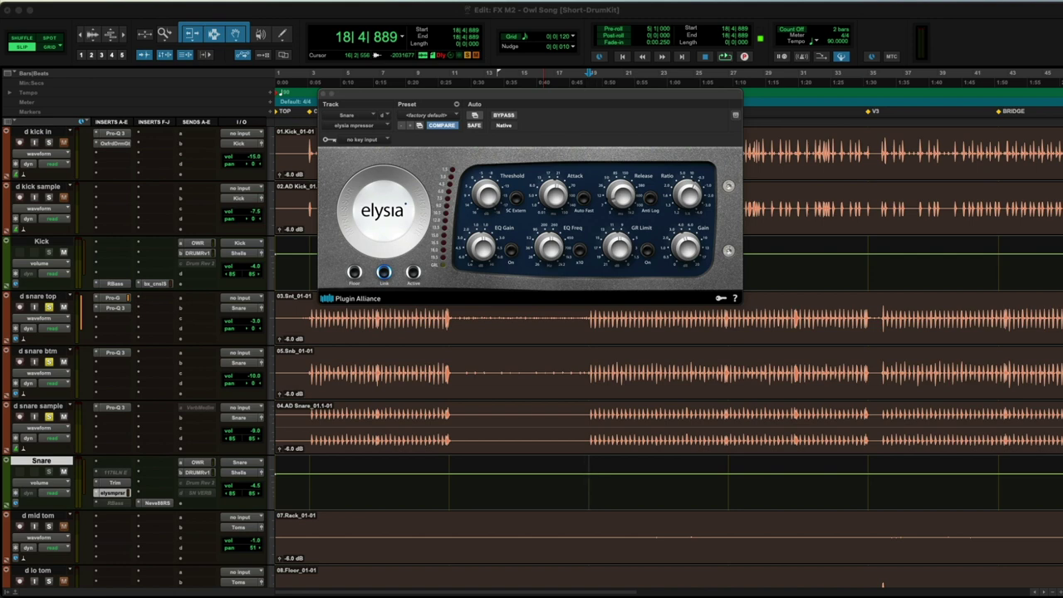
Try mpressor release times of about 141.3 ms and 70.2 ms on the snares during playback.
{"action": "left_click", "coordinate": [557, 135]}
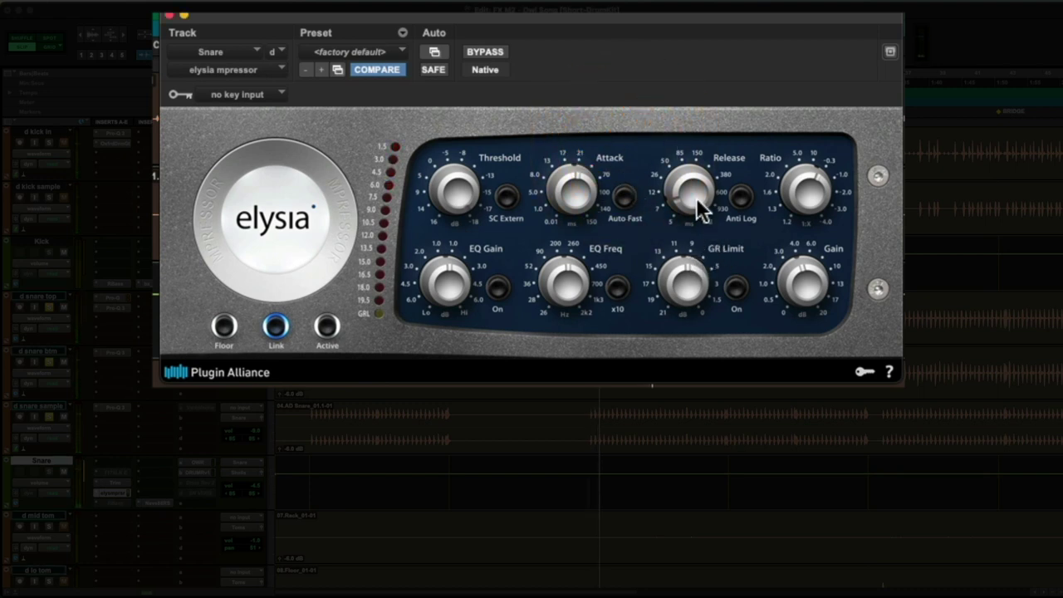
{"action": "mouse_move", "coordinate": [696, 197]}
{"action": "left_click_drag", "start_coordinate": [696, 196], "coordinate": [703, 137]}
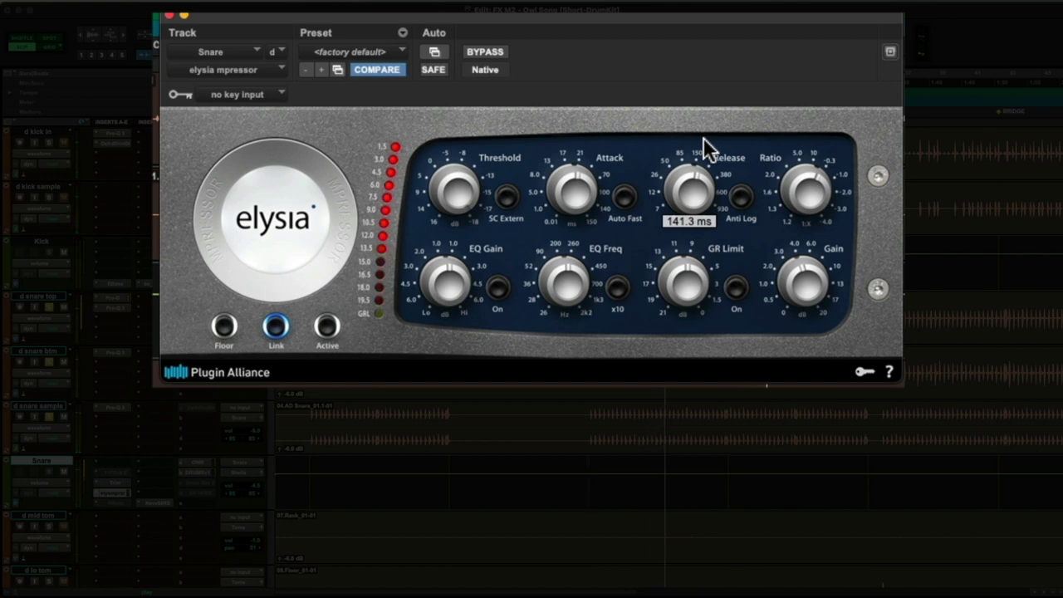
{"action": "left_click_drag", "start_coordinate": [703, 138], "coordinate": [700, 154]}
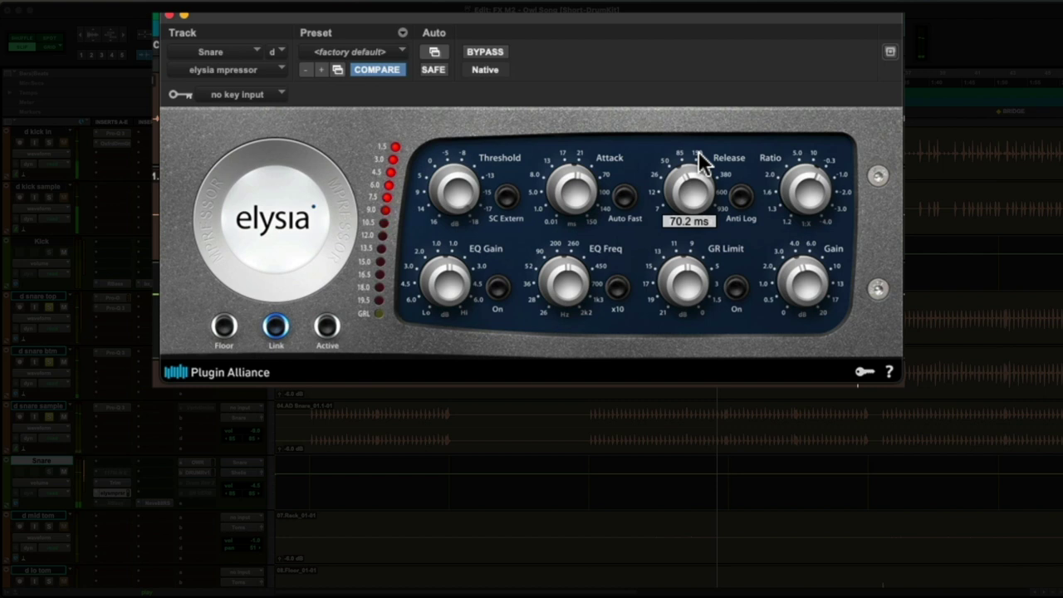
{"action": "left_click_drag", "start_coordinate": [699, 154], "coordinate": [696, 154]}
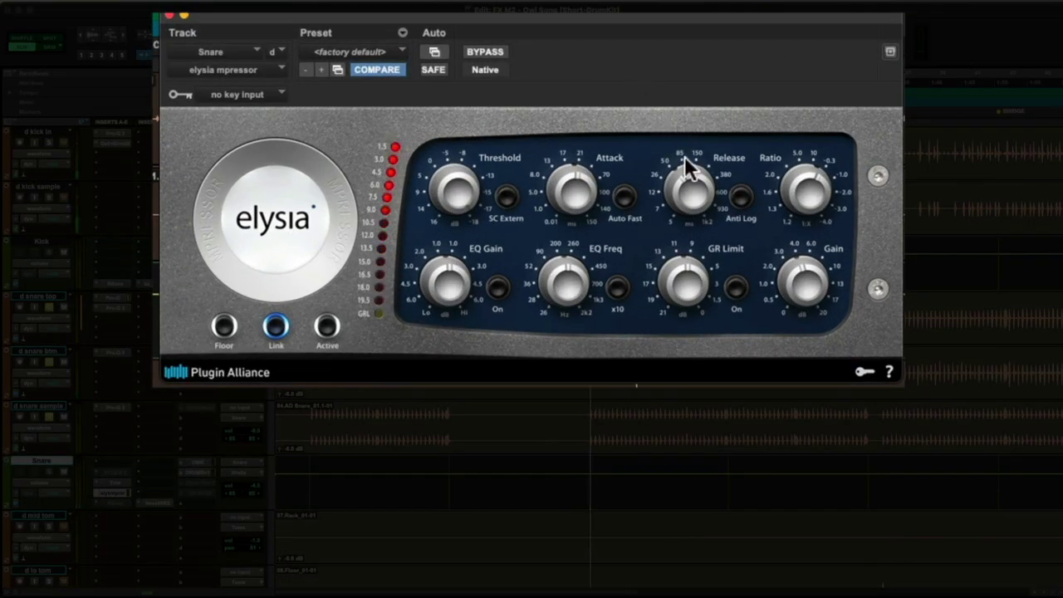
Fine-tune the mpressor's release to about 73.4 ms while the snares play.
{"action": "left_click_drag", "start_coordinate": [696, 211], "coordinate": [696, 198]}
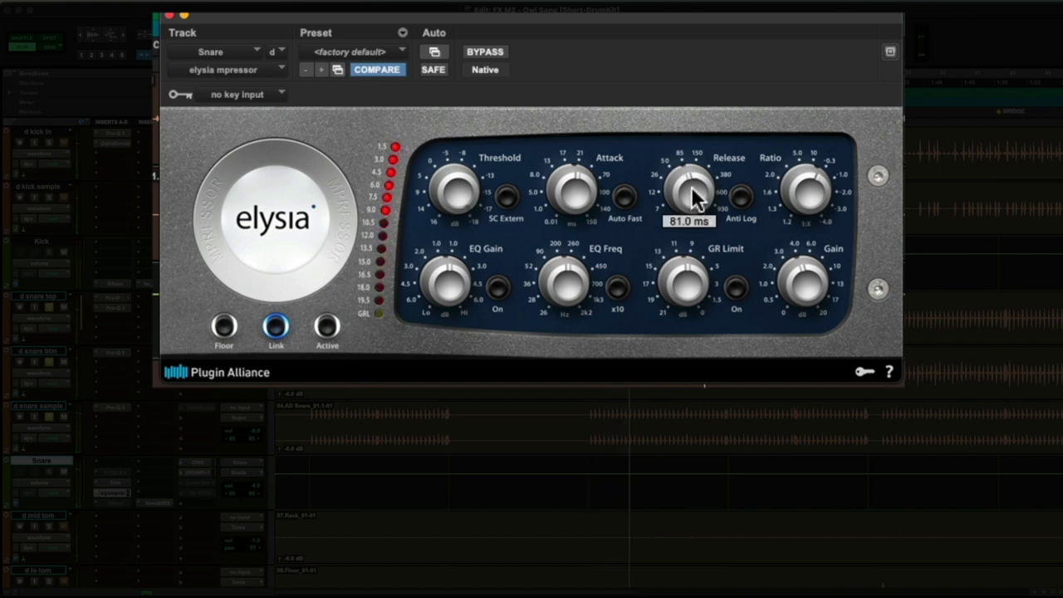
{"action": "scroll", "coordinate": [694, 198], "scroll_direction": "down", "scroll_amount": 1}
{"action": "scroll", "coordinate": [694, 197], "scroll_direction": "down", "scroll_amount": 1}
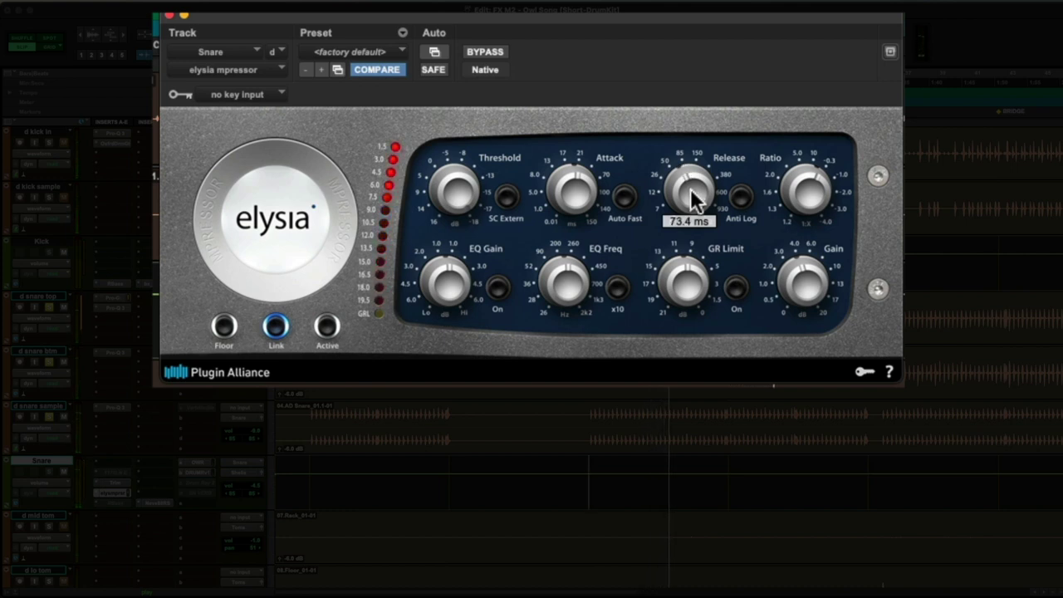
{"action": "left_click", "coordinate": [695, 197]}
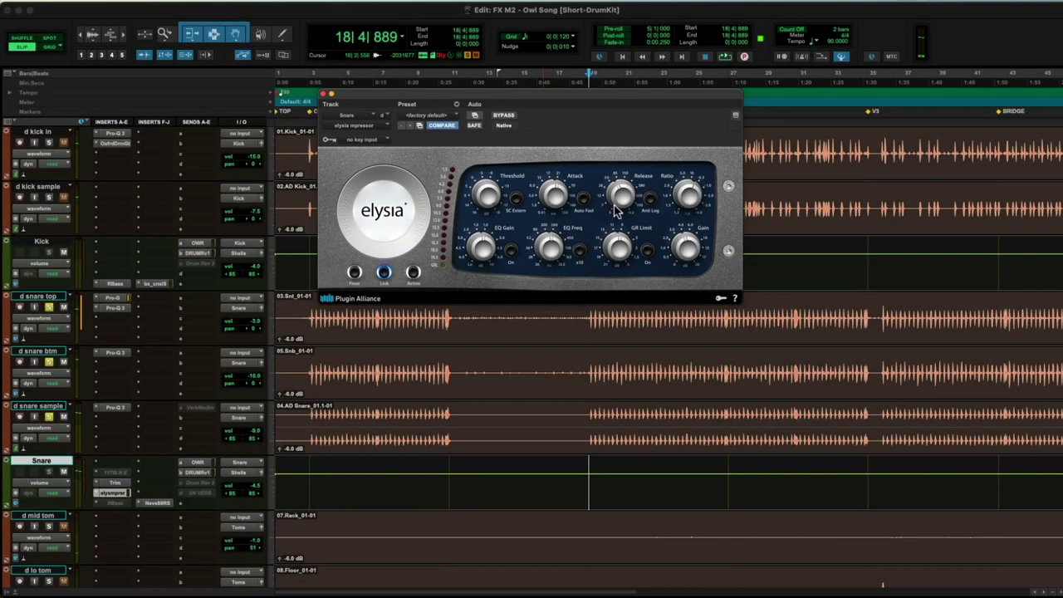
{"action": "scroll", "coordinate": [619, 199], "scroll_direction": "down", "scroll_amount": 1}
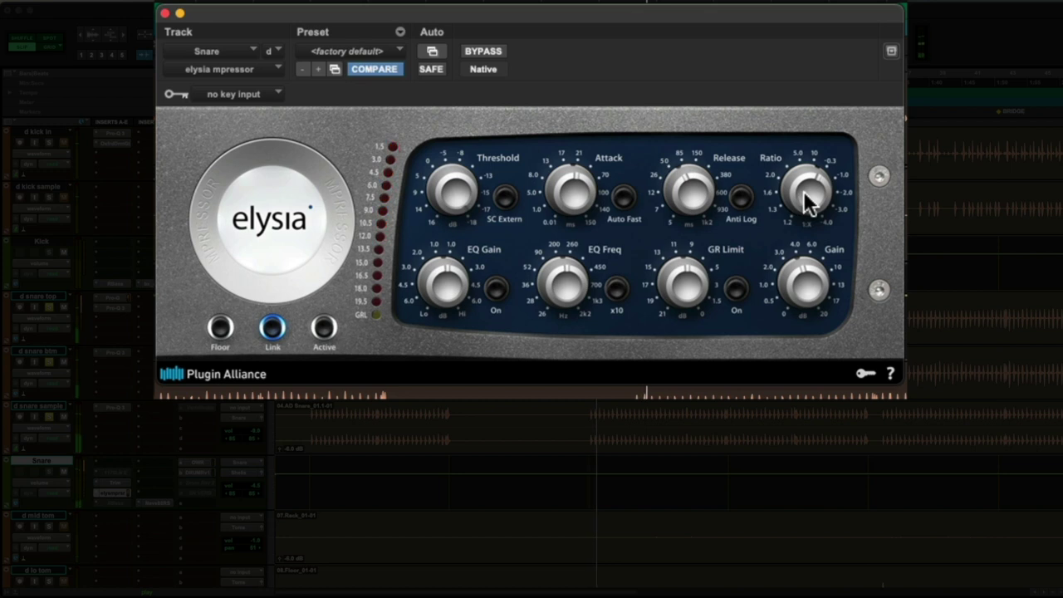
Adjust the mpressor's ratio and try its threshold at -18.0 dB before backing it off.
{"action": "mouse_move", "coordinate": [808, 199]}
{"action": "left_mouse_down"}
{"action": "mouse_move", "coordinate": [807, 219]}
{"action": "mouse_move", "coordinate": [807, 194]}
{"action": "mouse_move", "coordinate": [810, 204]}
{"action": "left_mouse_up"}
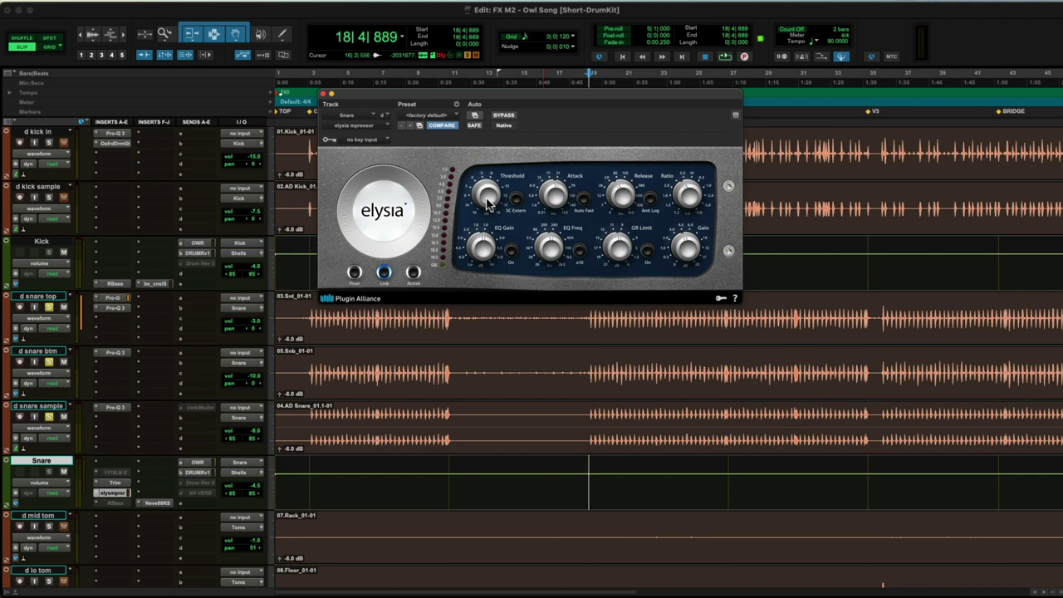
{"action": "mouse_move", "coordinate": [489, 202]}
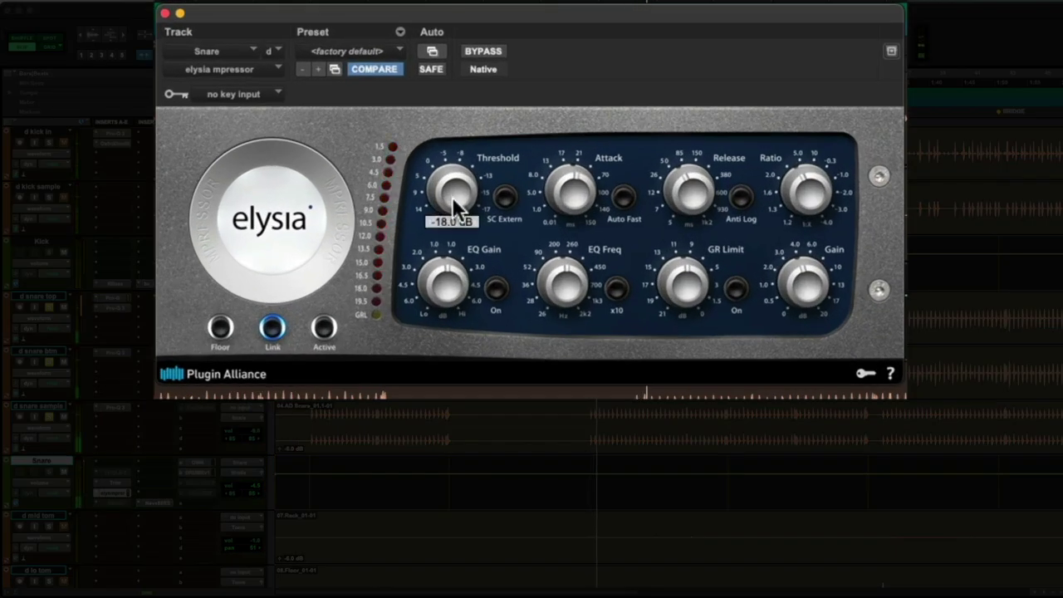
{"action": "left_click_drag", "start_coordinate": [452, 197], "coordinate": [458, 279]}
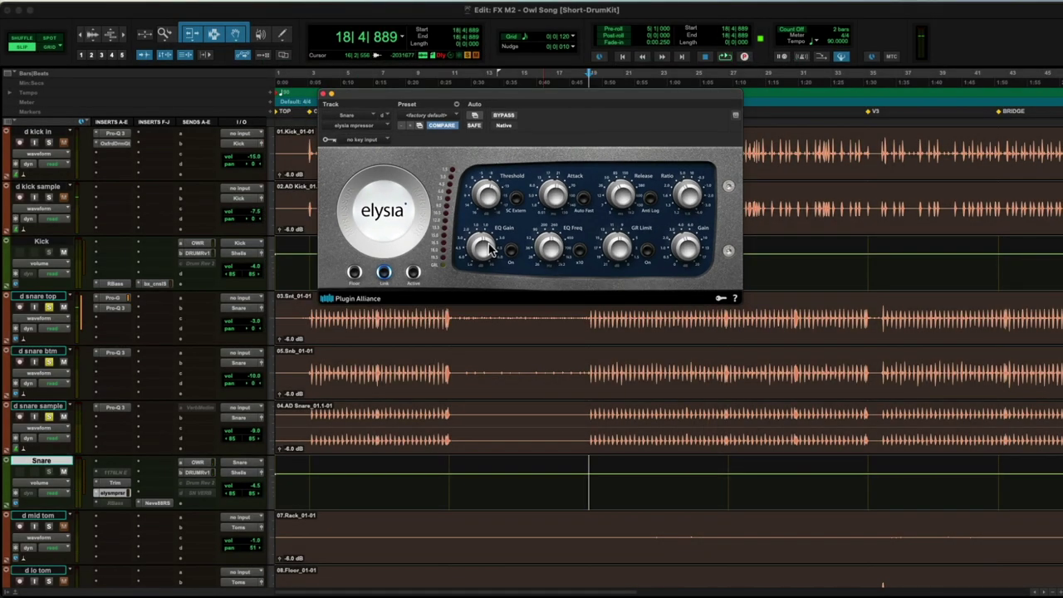
Compare the soloed snares with the mpressor bypassed and engaged, then stop playback.
{"action": "left_click", "coordinate": [503, 115]}
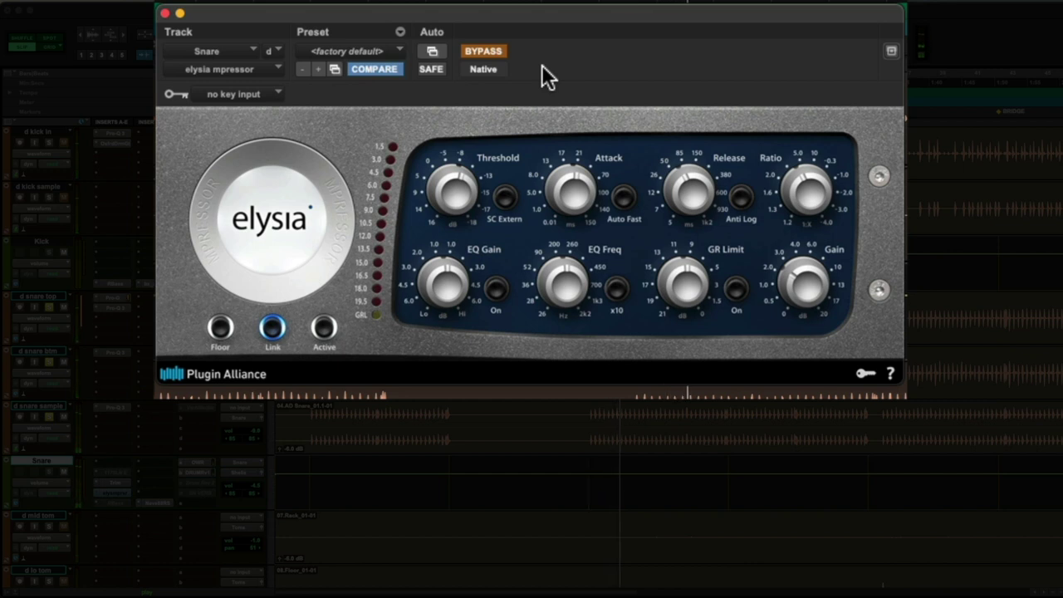
{"action": "left_click", "coordinate": [500, 50]}
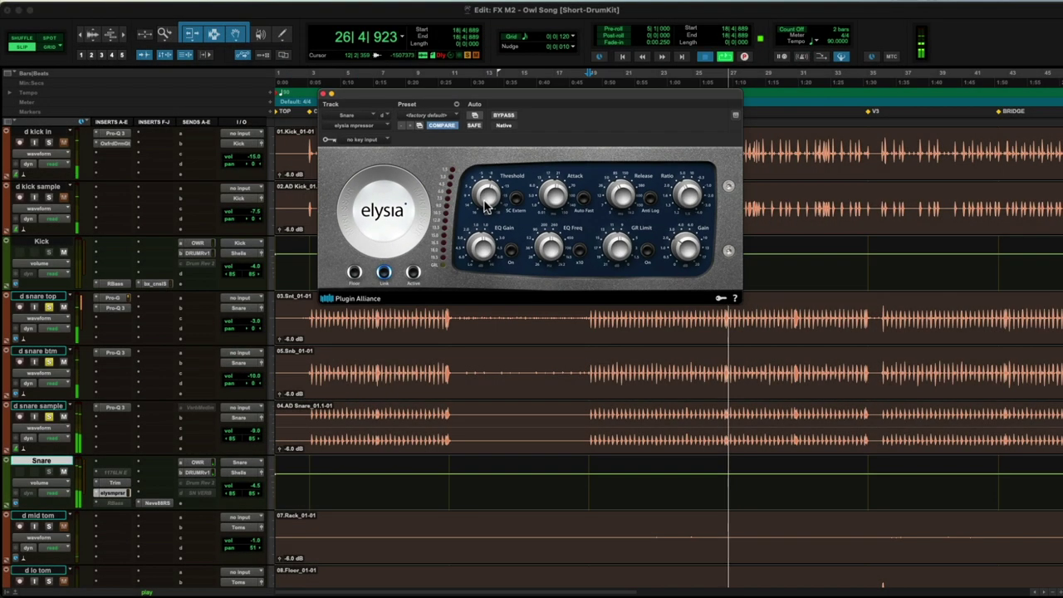
{"action": "key", "text": "space"}
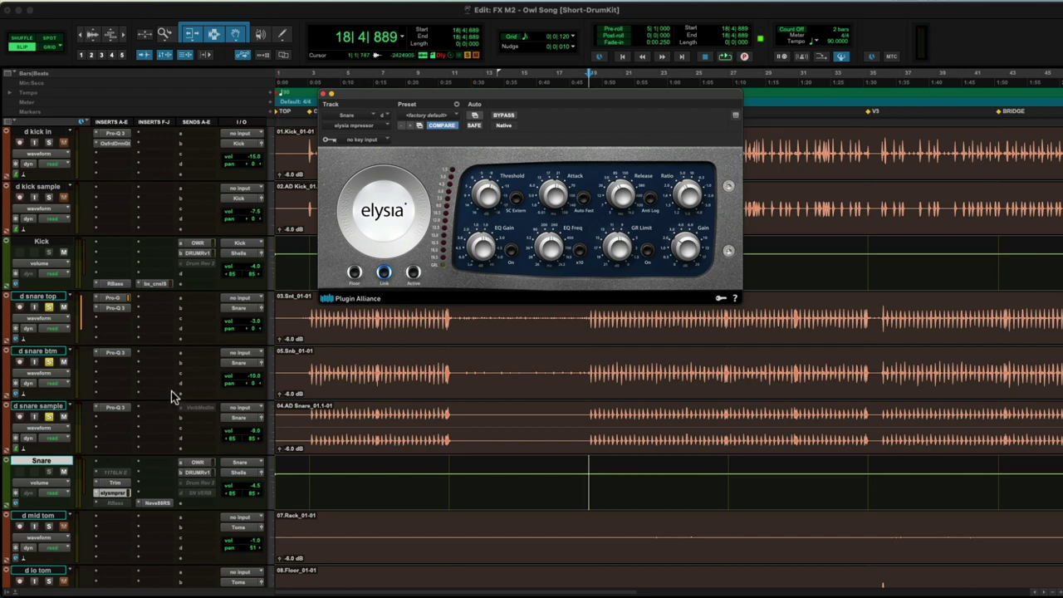
Clear the solos on the snare top, snare btm and snare sample tracks and solo the DRUM VCA.
{"action": "left_click", "coordinate": [48, 307]}
{"action": "left_click", "coordinate": [47, 362]}
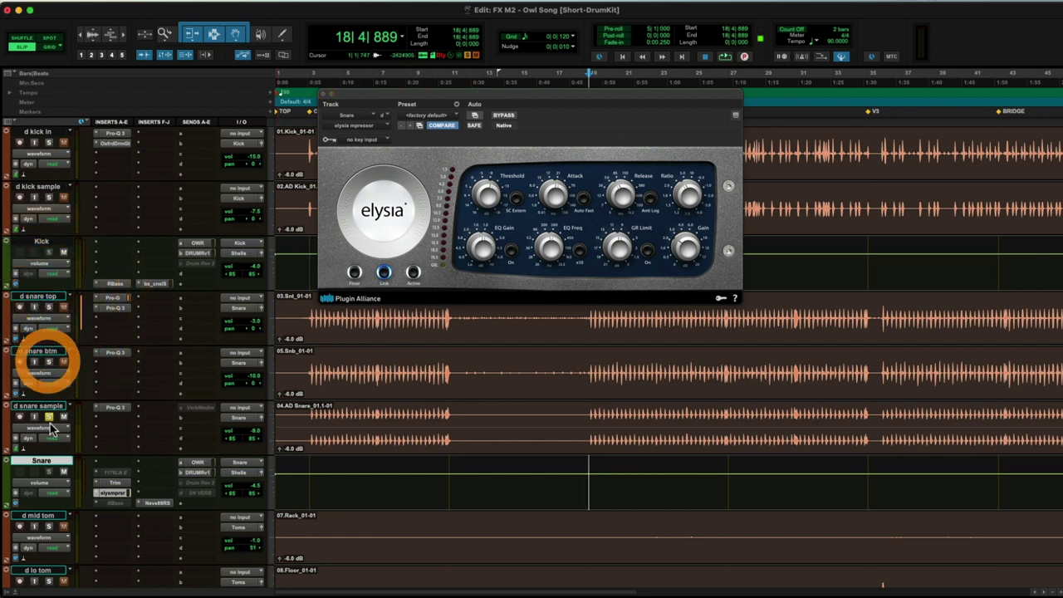
{"action": "left_click", "coordinate": [48, 417]}
{"action": "scroll", "coordinate": [121, 453], "scroll_direction": "down", "scroll_amount": 6}
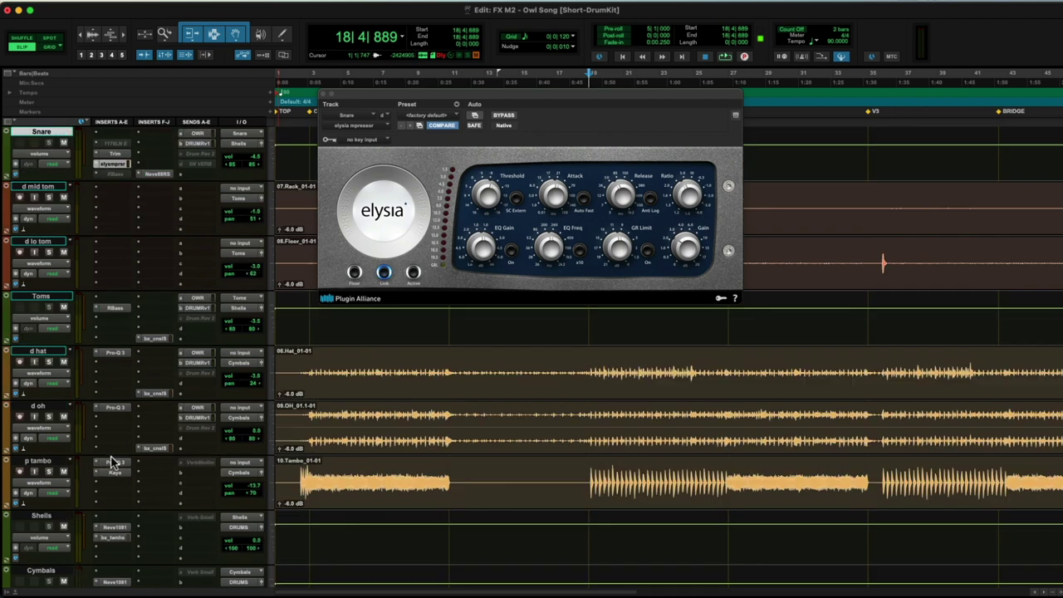
{"action": "scroll", "coordinate": [92, 475], "scroll_direction": "down", "scroll_amount": 5}
{"action": "left_click", "coordinate": [49, 527]}
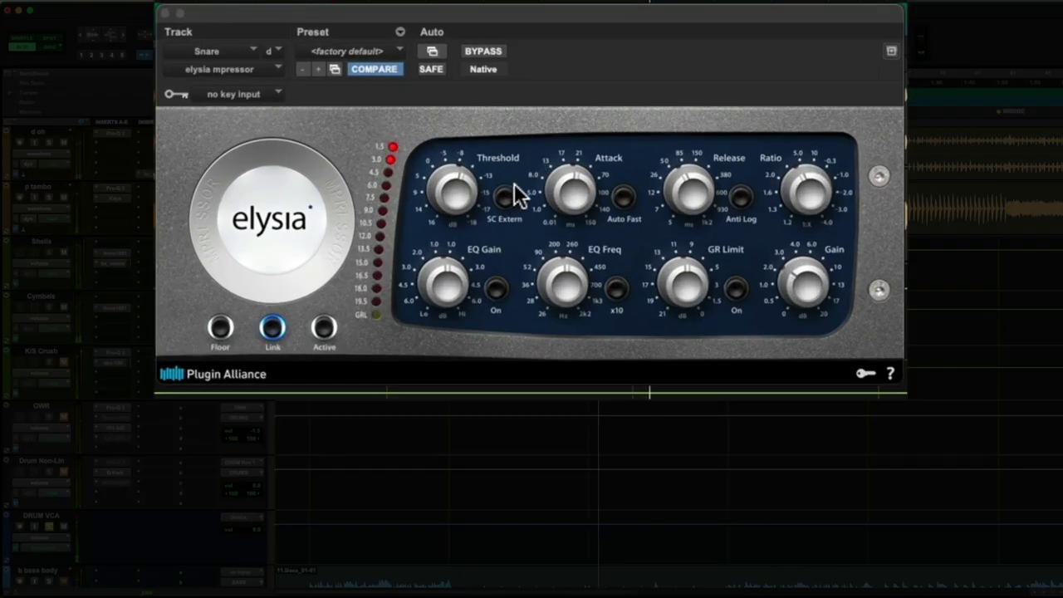
Adjust the snare mpressor's threshold to about -6 dB while the full drum kit plays.
{"action": "left_click", "coordinate": [453, 195]}
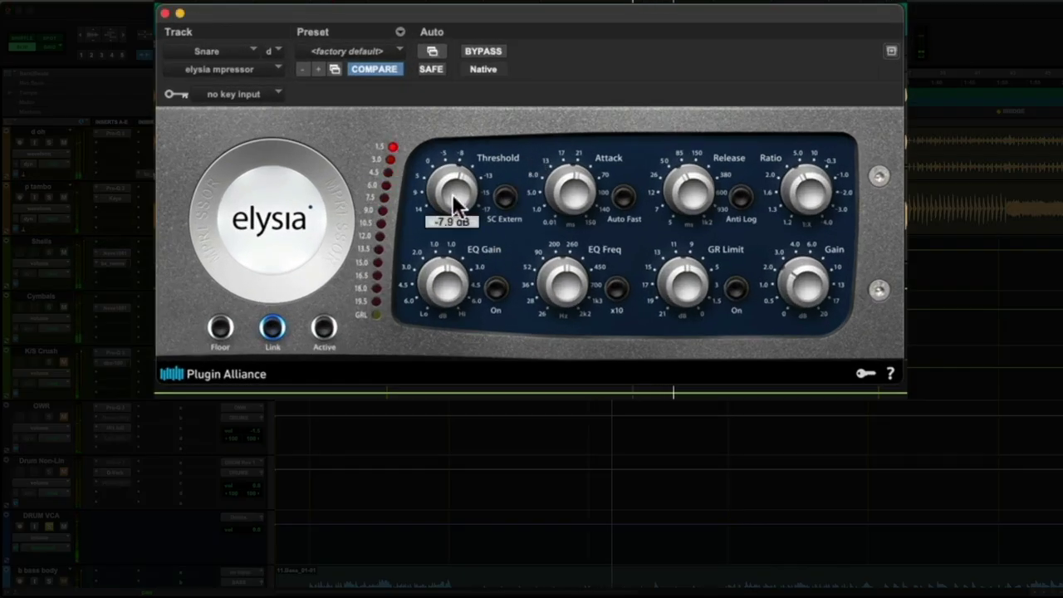
{"action": "scroll", "coordinate": [453, 195], "scroll_direction": "up", "scroll_amount": 3}
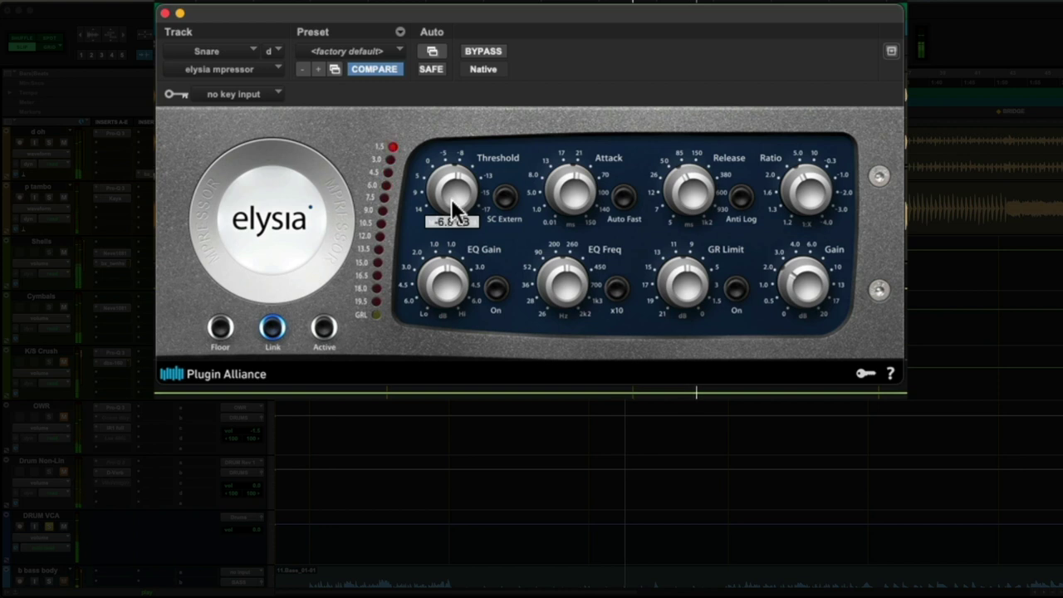
{"action": "scroll", "coordinate": [452, 202], "scroll_direction": "up", "scroll_amount": 2}
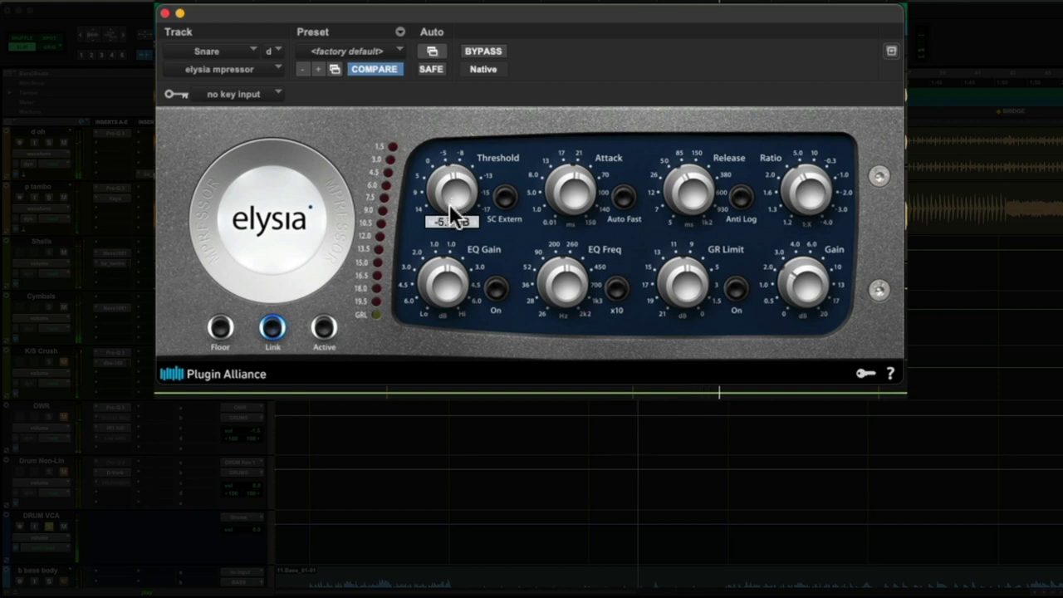
{"action": "scroll", "coordinate": [451, 206], "scroll_direction": "down", "scroll_amount": 2}
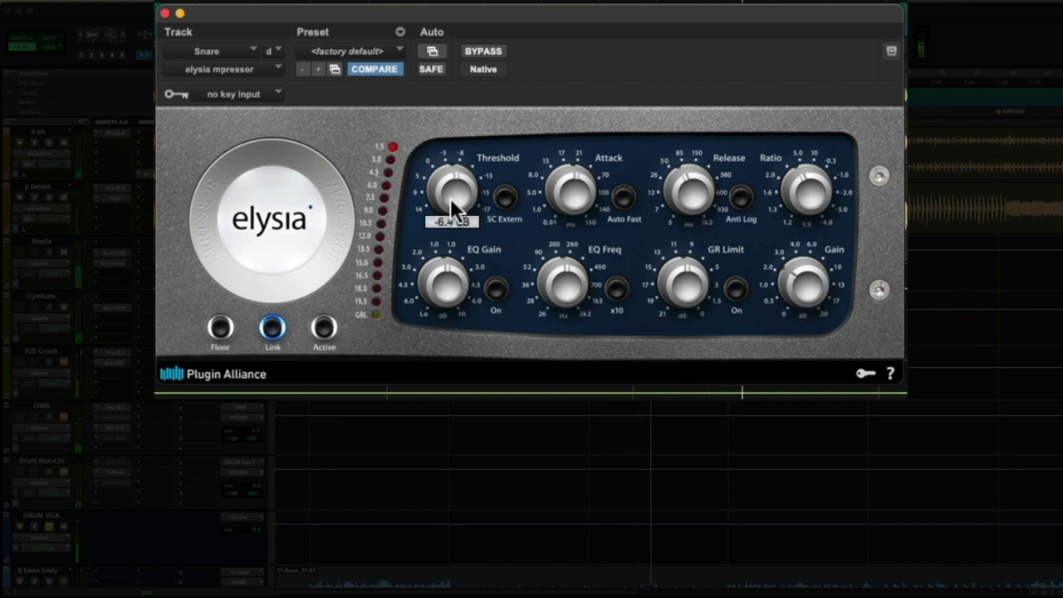
{"action": "scroll", "coordinate": [451, 203], "scroll_direction": "up", "scroll_amount": 1}
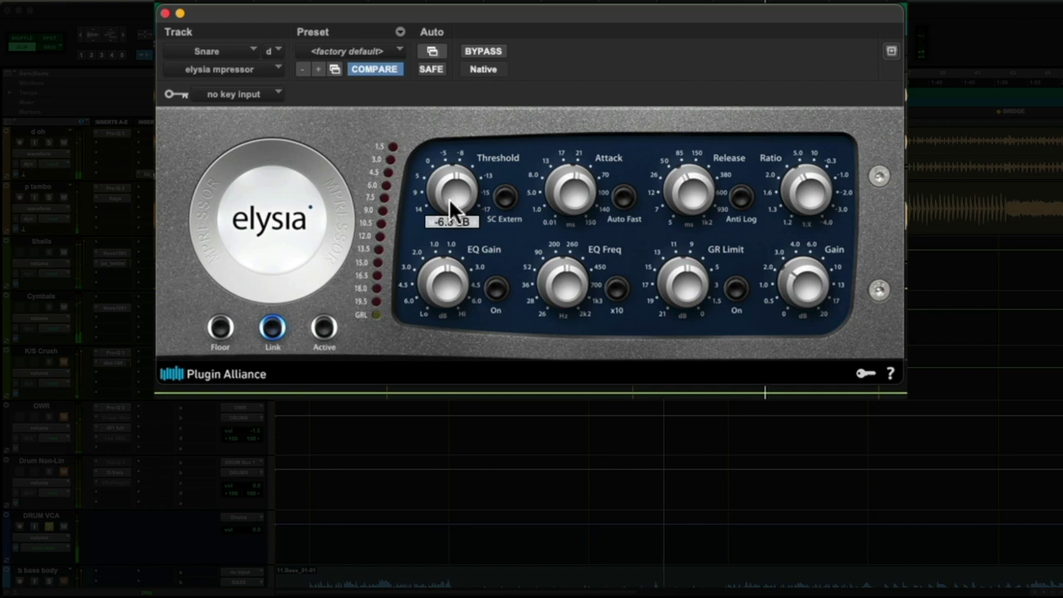
{"action": "left_click", "coordinate": [462, 213]}
Try snare mpressor attack times between about 11 ms and 19 ms within the full drum kit.
{"action": "mouse_move", "coordinate": [563, 204]}
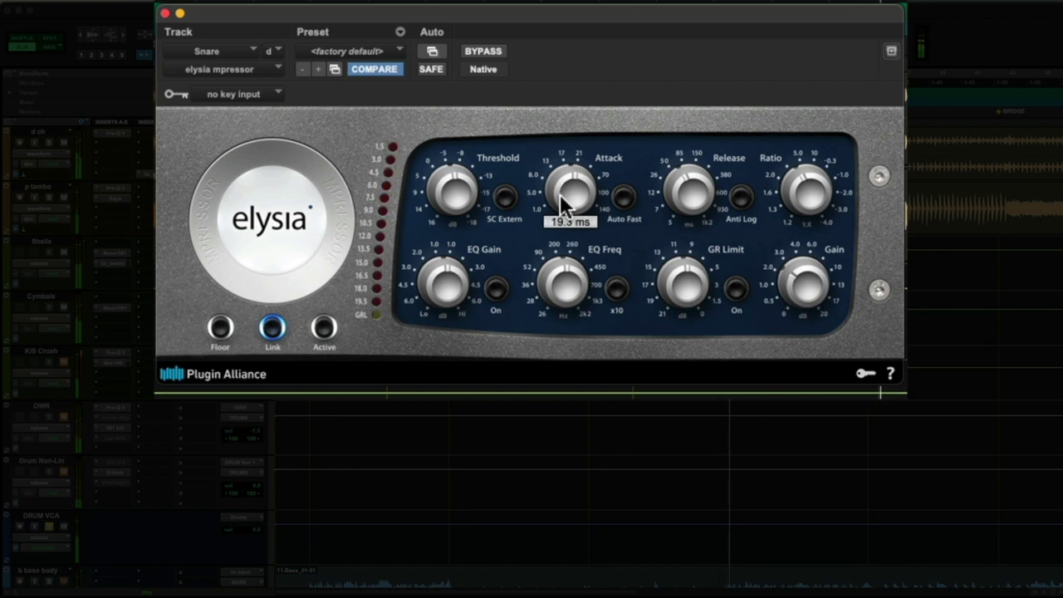
{"action": "left_click_drag", "start_coordinate": [562, 203], "coordinate": [559, 204]}
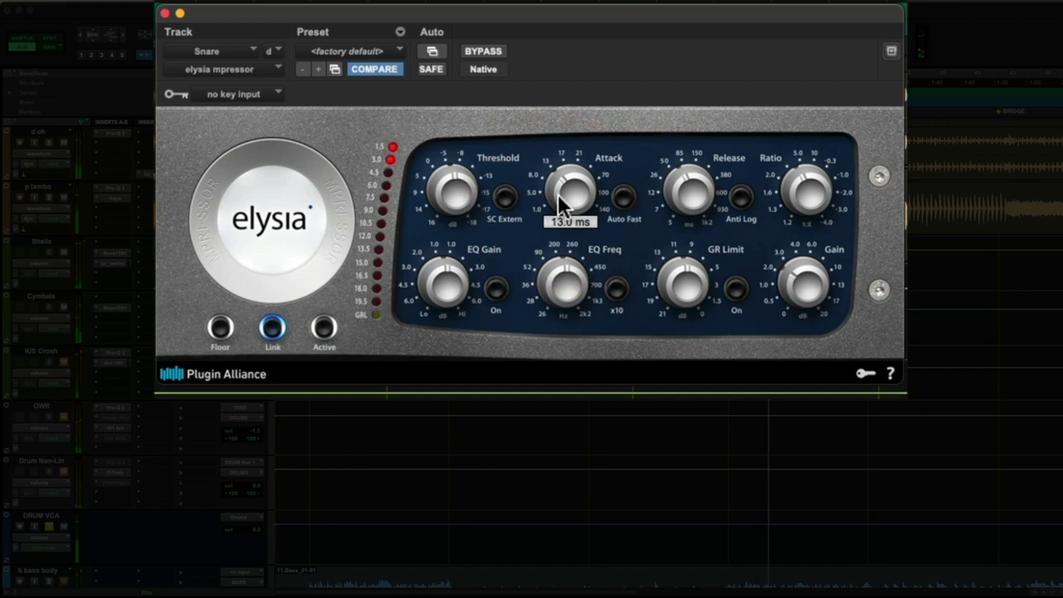
{"action": "left_click_drag", "start_coordinate": [559, 204], "coordinate": [565, 190]}
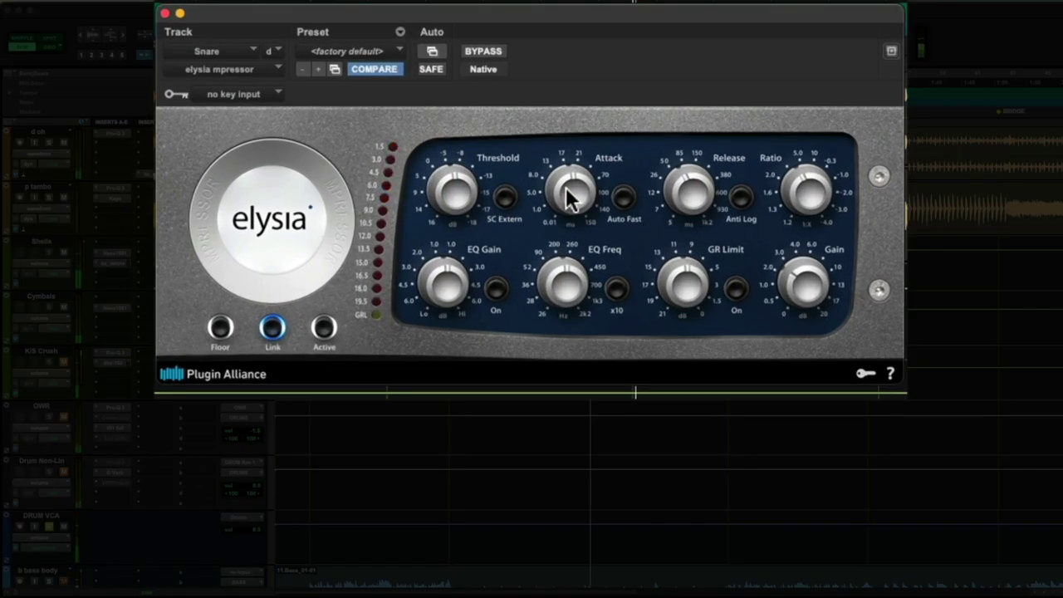
{"action": "mouse_move", "coordinate": [570, 198]}
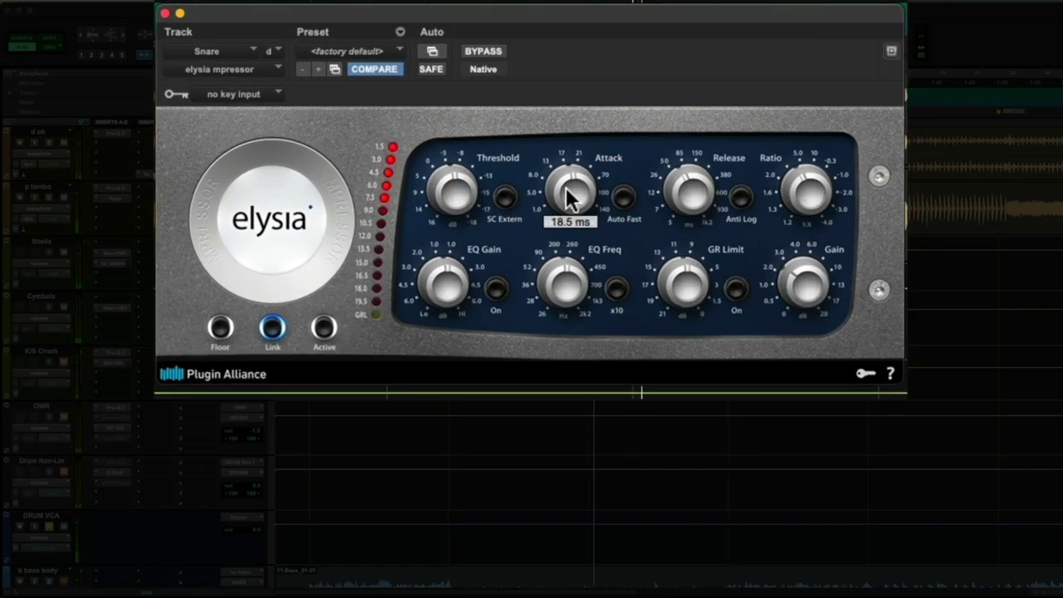
{"action": "left_click_drag", "start_coordinate": [567, 192], "coordinate": [576, 217]}
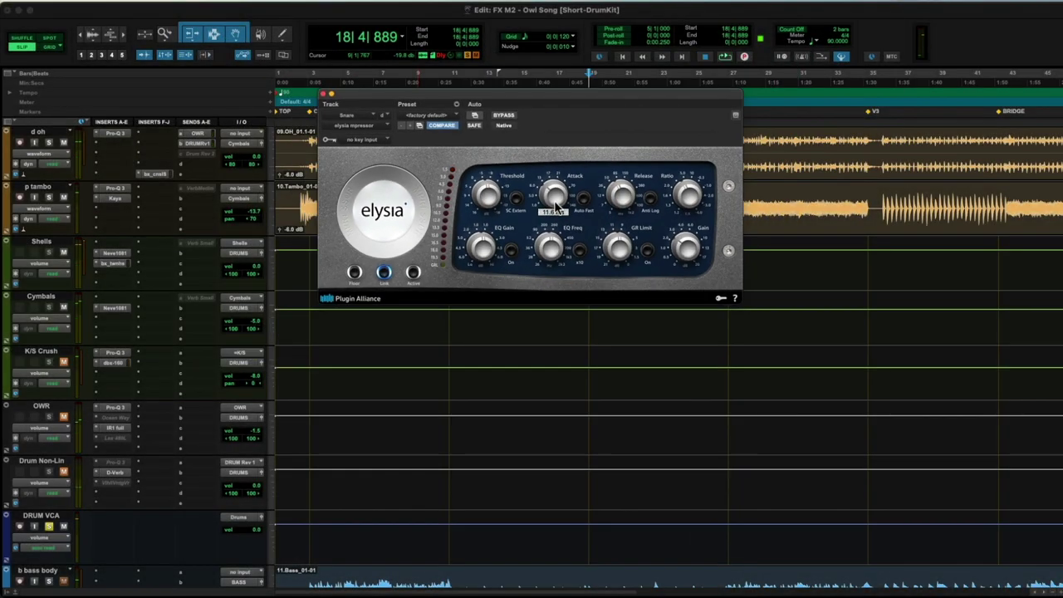
{"action": "left_click_drag", "start_coordinate": [555, 206], "coordinate": [555, 199]}
{"action": "left_click", "coordinate": [555, 193]}
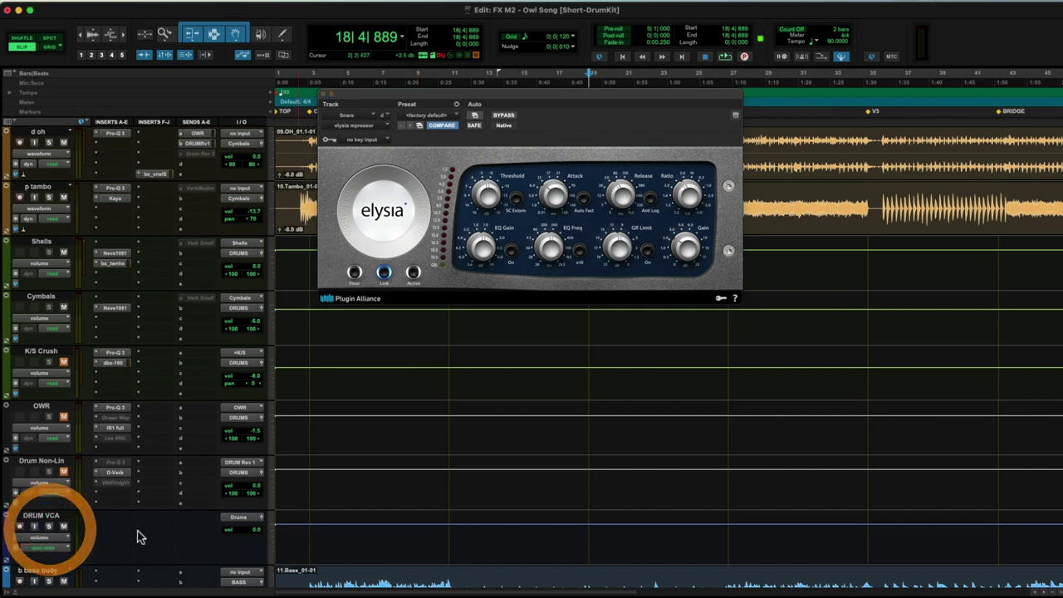
Return to the Snare track and compare the mpressor bypassed and engaged while the unsoloed session plays.
{"action": "scroll", "coordinate": [189, 376], "scroll_direction": "up", "scroll_amount": 10}
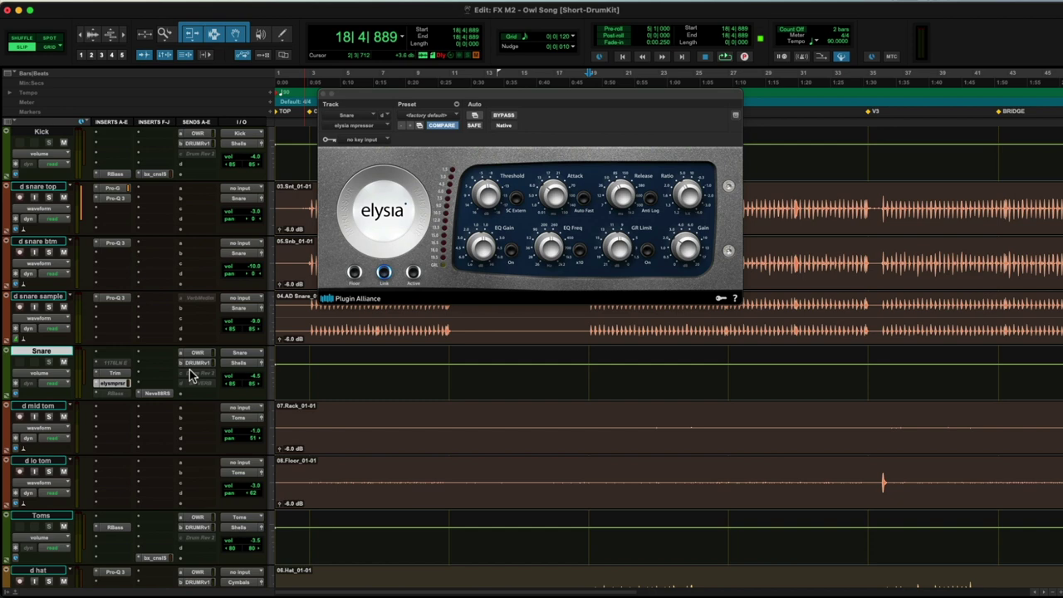
{"action": "scroll", "coordinate": [189, 375], "scroll_direction": "down", "scroll_amount": 5}
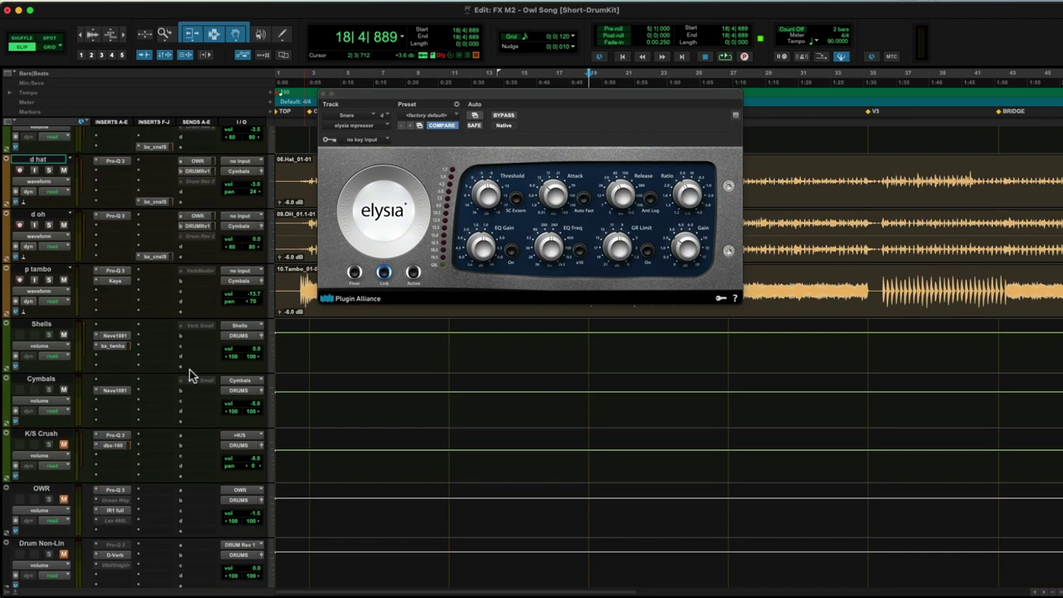
{"action": "scroll", "coordinate": [189, 375], "scroll_direction": "up", "scroll_amount": 4}
{"action": "scroll", "coordinate": [190, 375], "scroll_direction": "up", "scroll_amount": 2}
{"action": "key", "text": "space"}
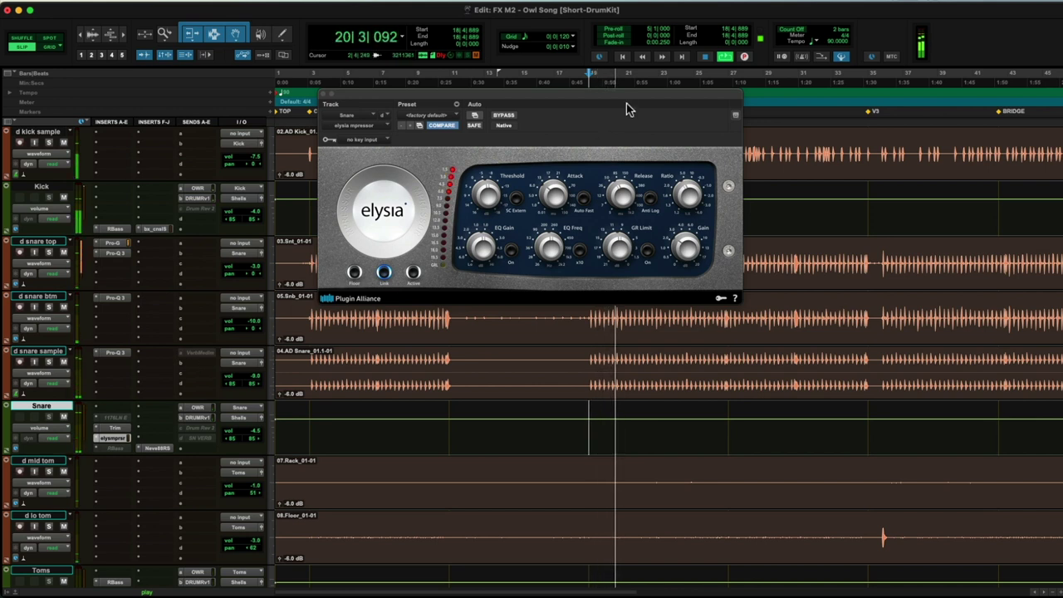
{"action": "left_click", "coordinate": [509, 116]}
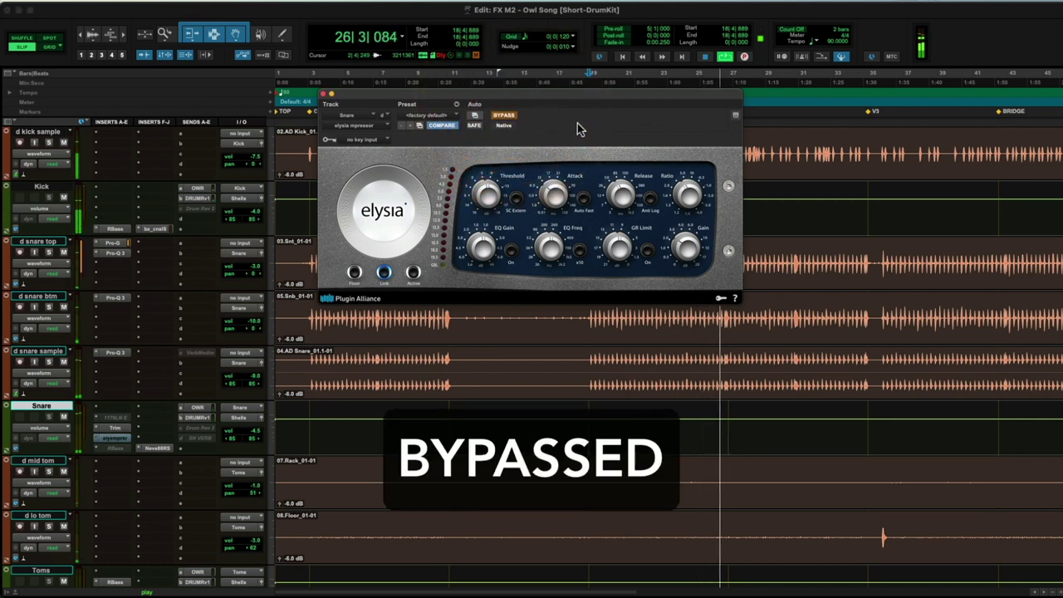
{"action": "left_click", "coordinate": [513, 116]}
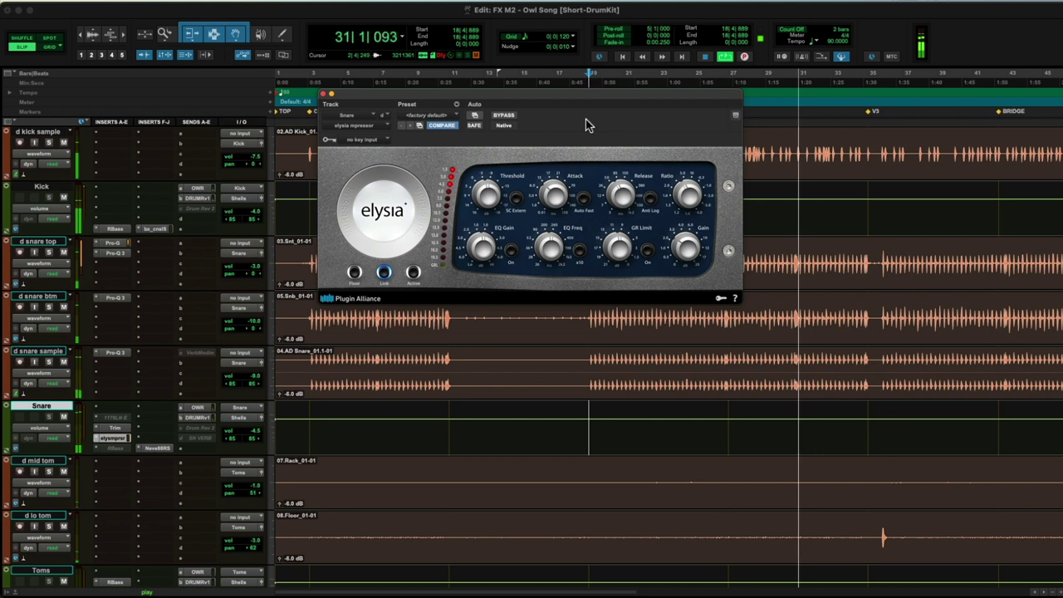
{"action": "key", "text": "space"}
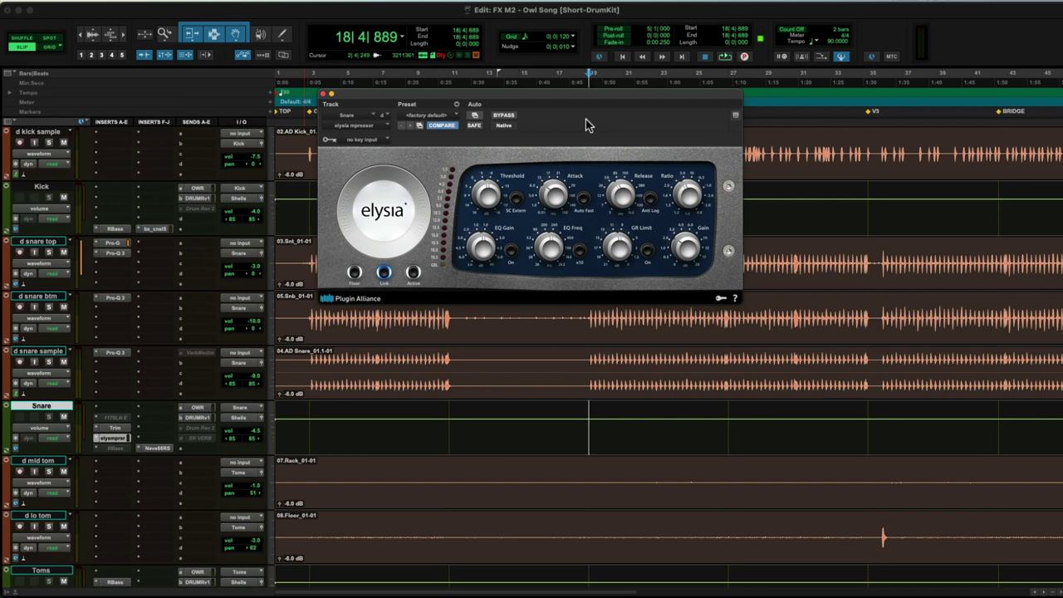
{"action": "key", "text": "space"}
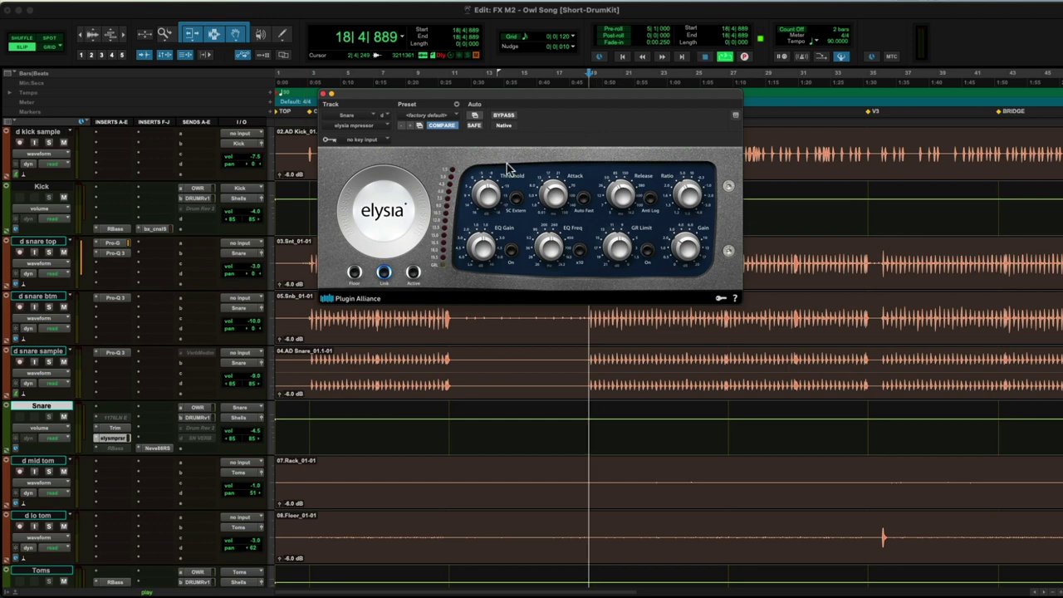
Unmute the K/S Crush track while the unsoloed session plays, and stop playback after listening.
{"action": "scroll", "coordinate": [169, 416], "scroll_direction": "down", "scroll_amount": 2}
{"action": "scroll", "coordinate": [169, 416], "scroll_direction": "down", "scroll_amount": 3}
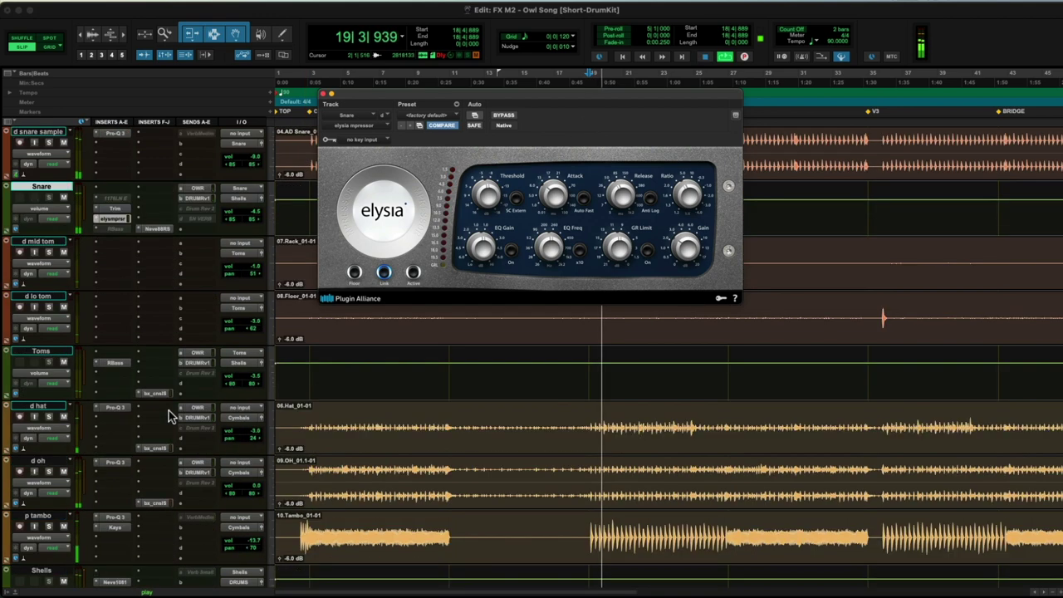
{"action": "scroll", "coordinate": [169, 415], "scroll_direction": "down", "scroll_amount": 2}
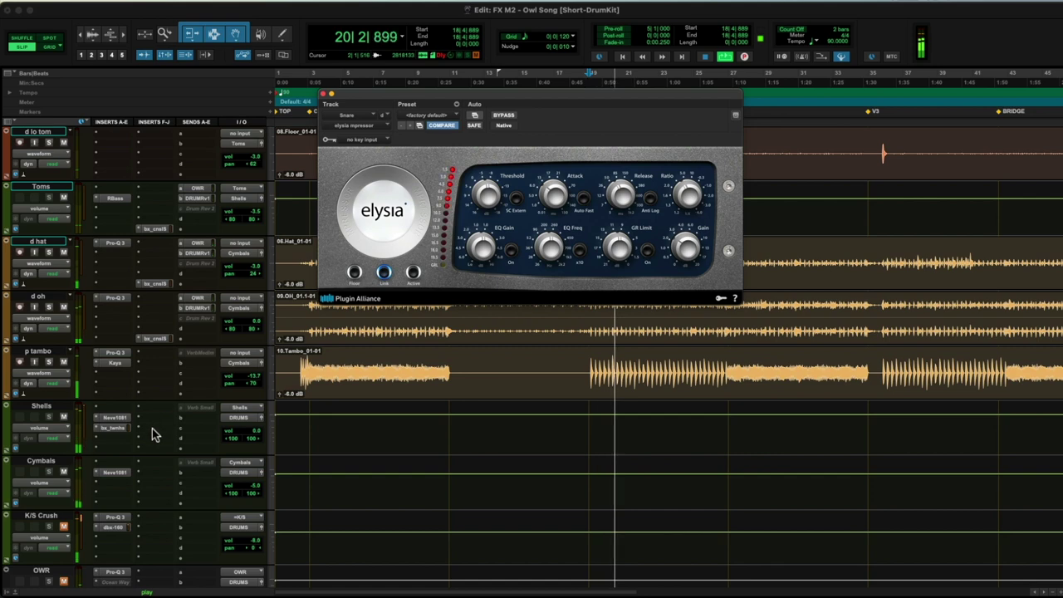
{"action": "scroll", "coordinate": [155, 432], "scroll_direction": "down", "scroll_amount": 2}
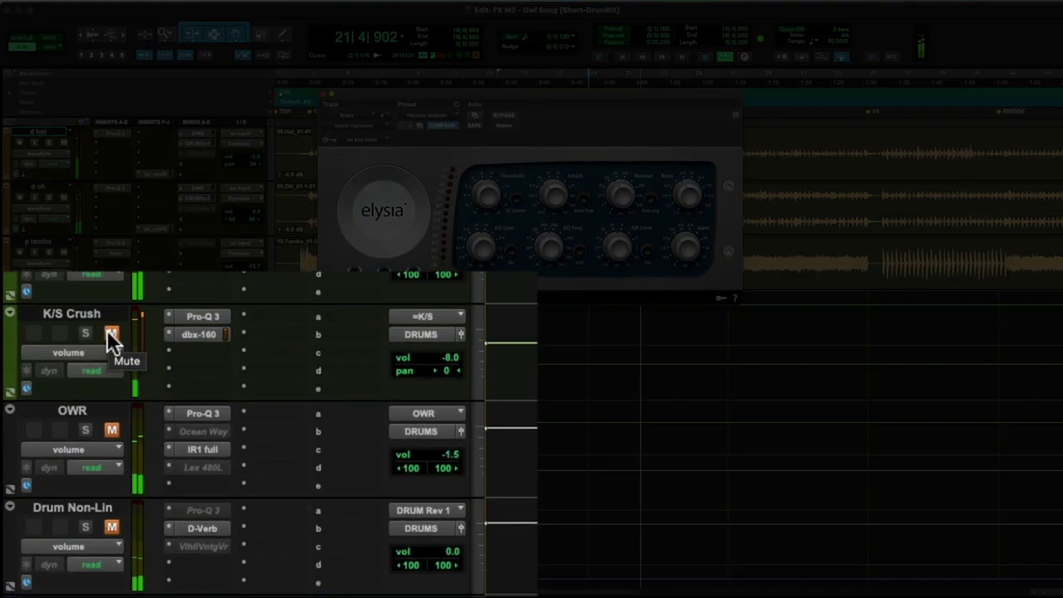
{"action": "left_click", "coordinate": [112, 333]}
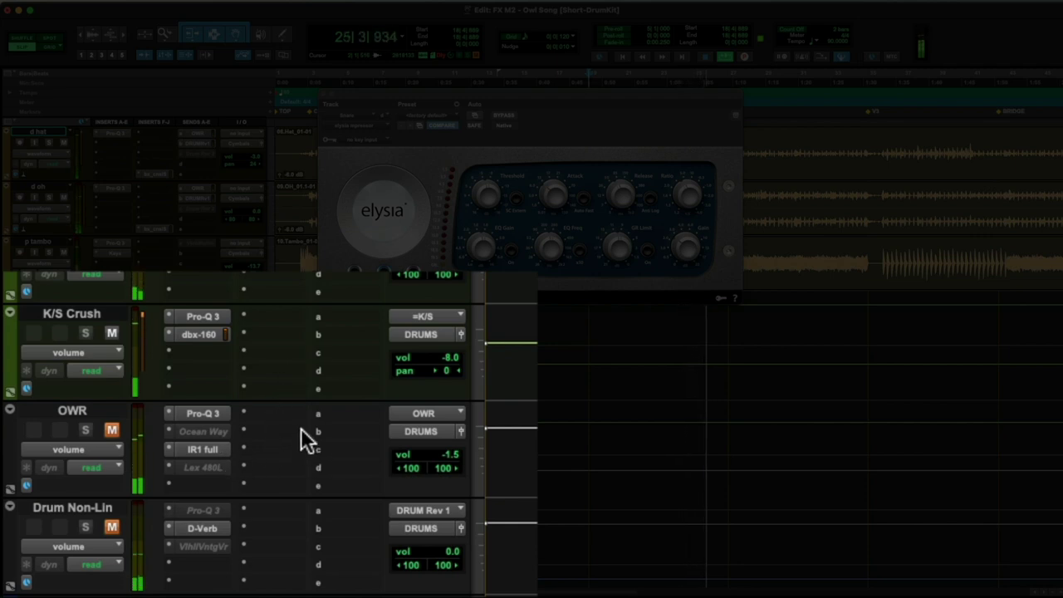
{"action": "key", "text": "space"}
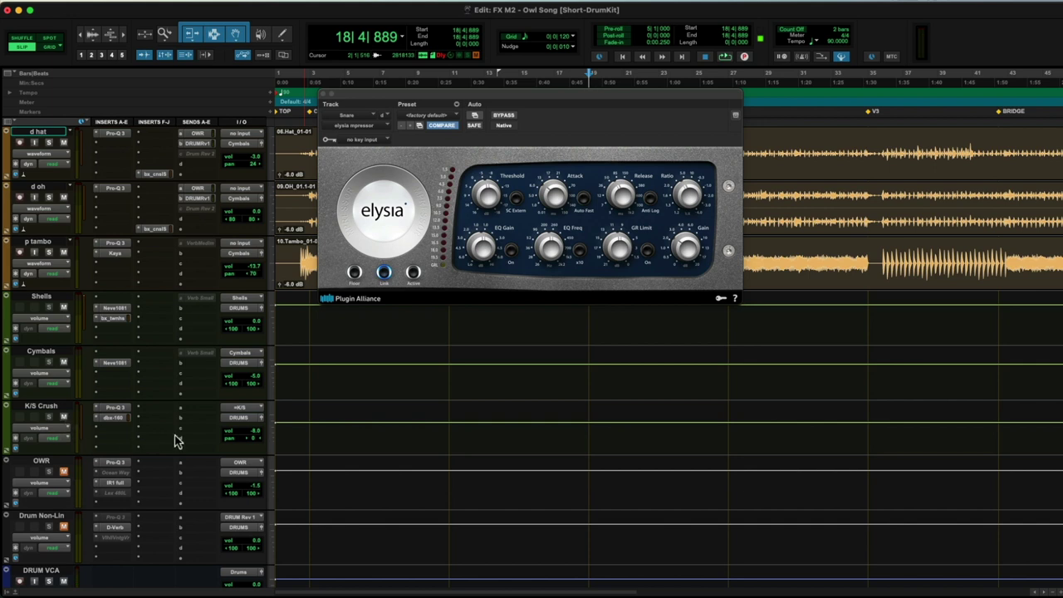
Compare compressors on the Snare track by playing the session with elysia mpressor, switching to the 1176LN E, and stopping.
{"action": "scroll", "coordinate": [174, 440], "scroll_direction": "up", "scroll_amount": 10}
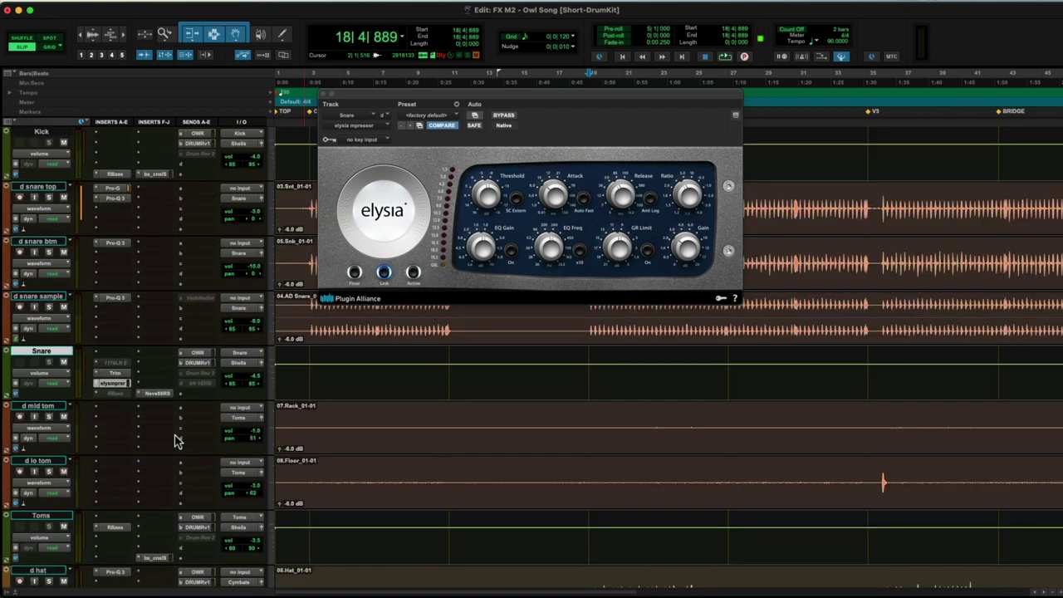
{"action": "scroll", "coordinate": [175, 440], "scroll_direction": "up", "scroll_amount": 1}
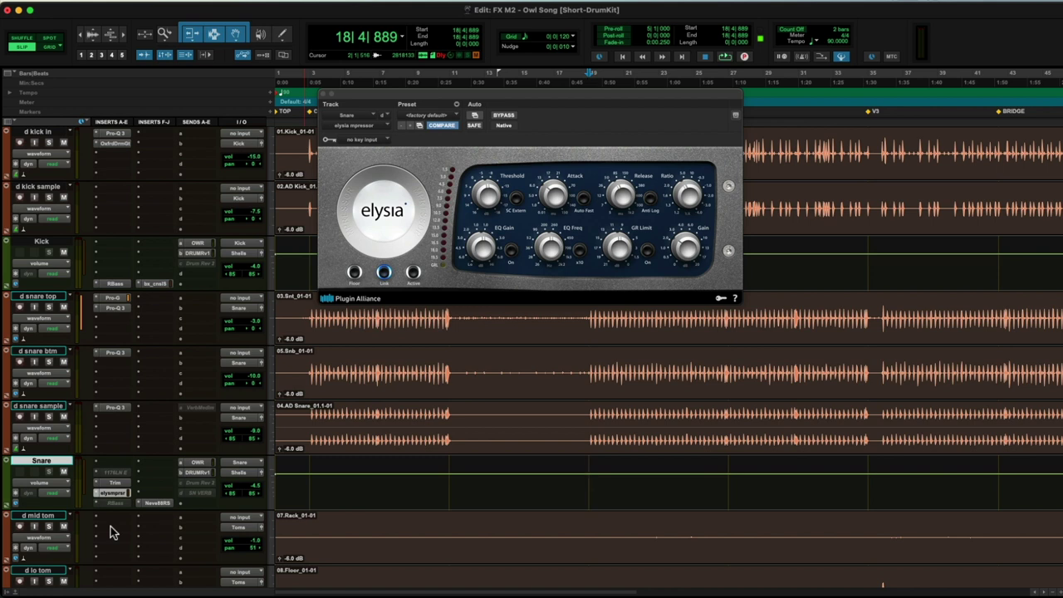
{"action": "key", "text": "space"}
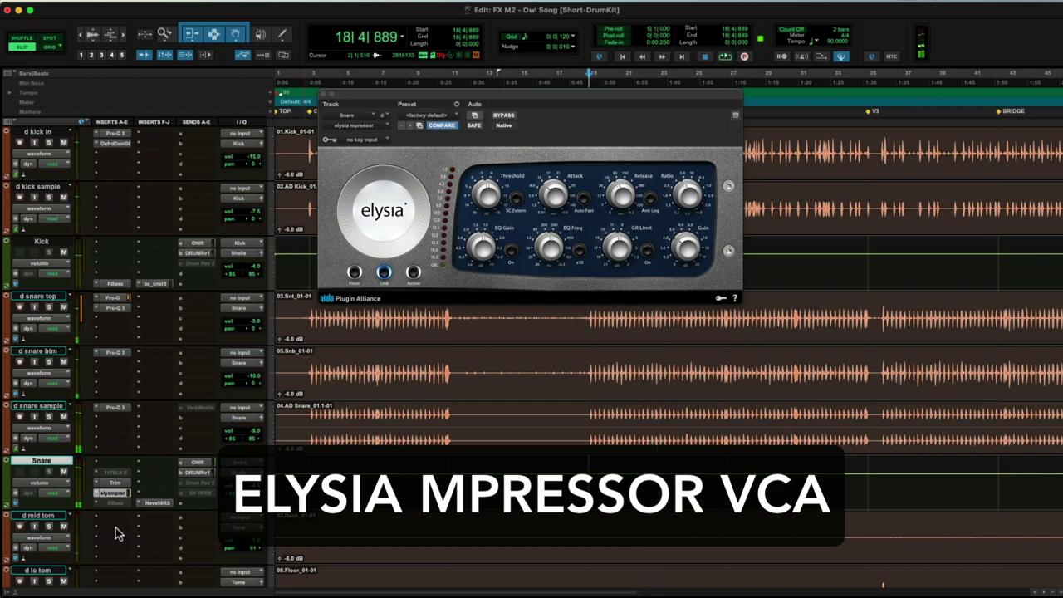
{"action": "left_click", "coordinate": [112, 492], "text": "ctrl+super"}
{"action": "left_click", "coordinate": [115, 472], "text": "ctrl+super"}
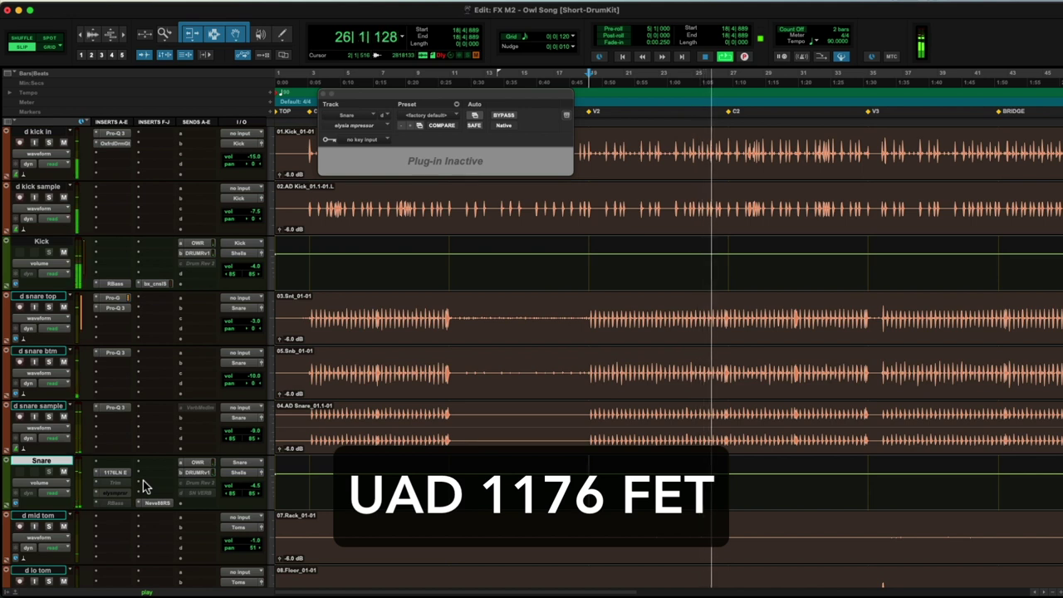
{"action": "key", "text": "space"}
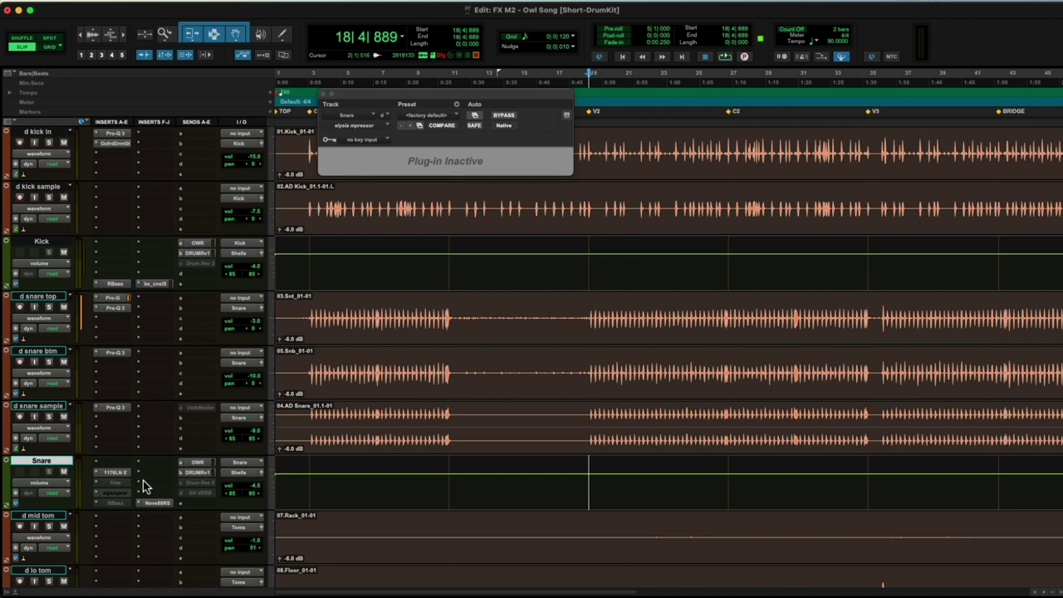
Play the session again with Trim and the elysia mpressor active on the Snare track instead of the 1176LN E.
{"action": "scroll", "coordinate": [143, 480], "scroll_direction": "down", "scroll_amount": 10}
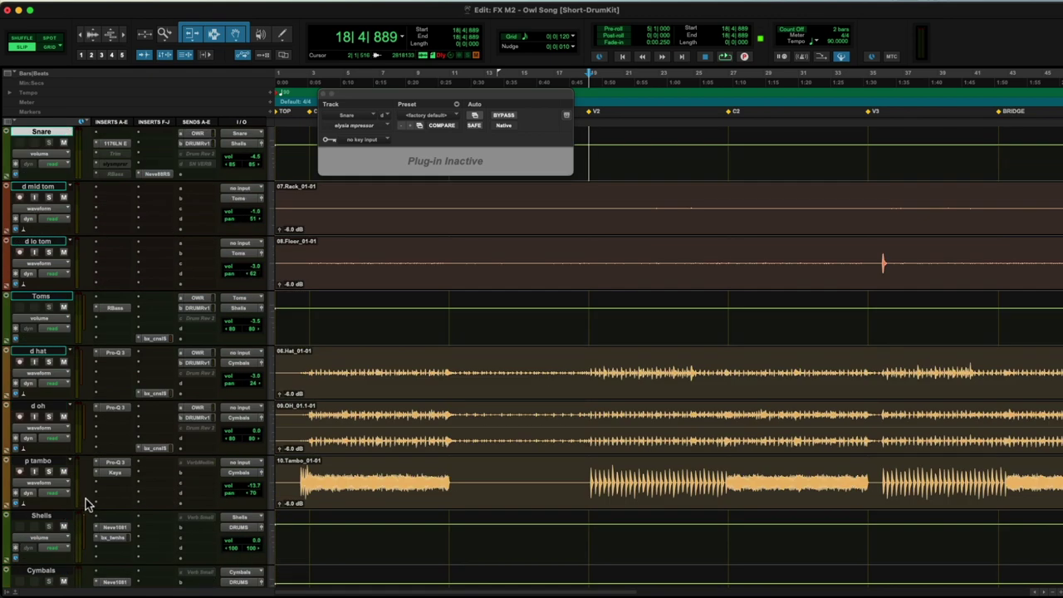
{"action": "scroll", "coordinate": [139, 528], "scroll_direction": "up", "scroll_amount": 10}
{"action": "key", "text": "space"}
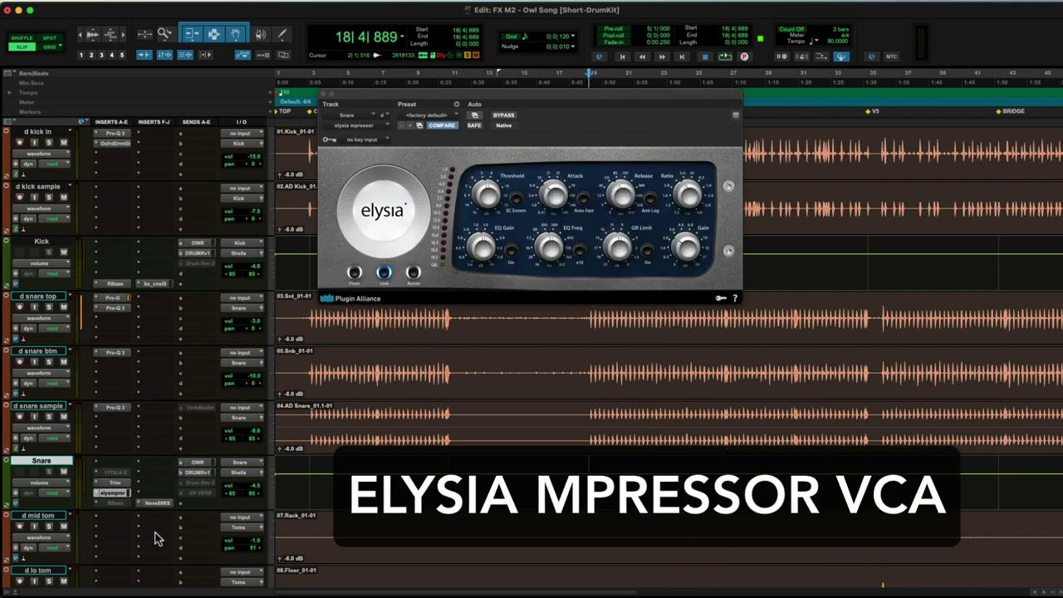
{"action": "key", "text": "space"}
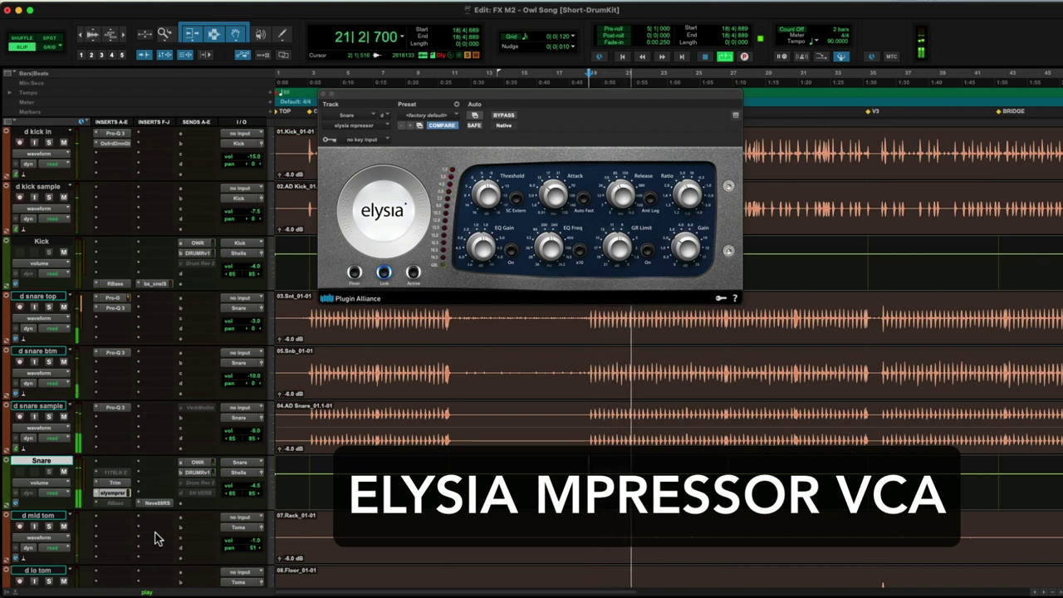
{"action": "key", "text": "space"}
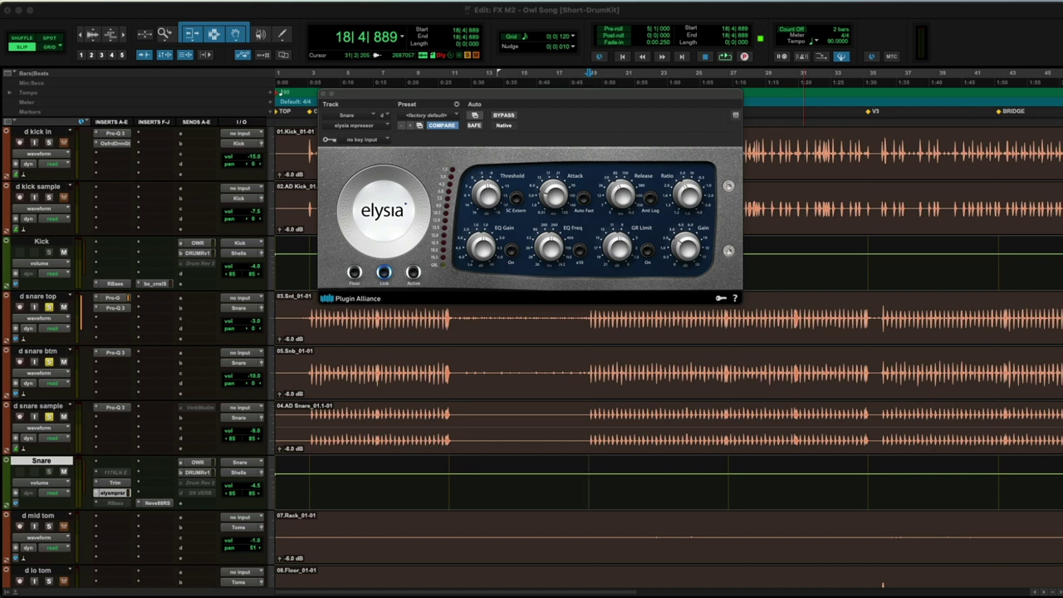
Close the Snare track's UA 1176LN Rev E window and play the drums with that compressor active.
{"action": "left_click", "coordinate": [552, 204]}
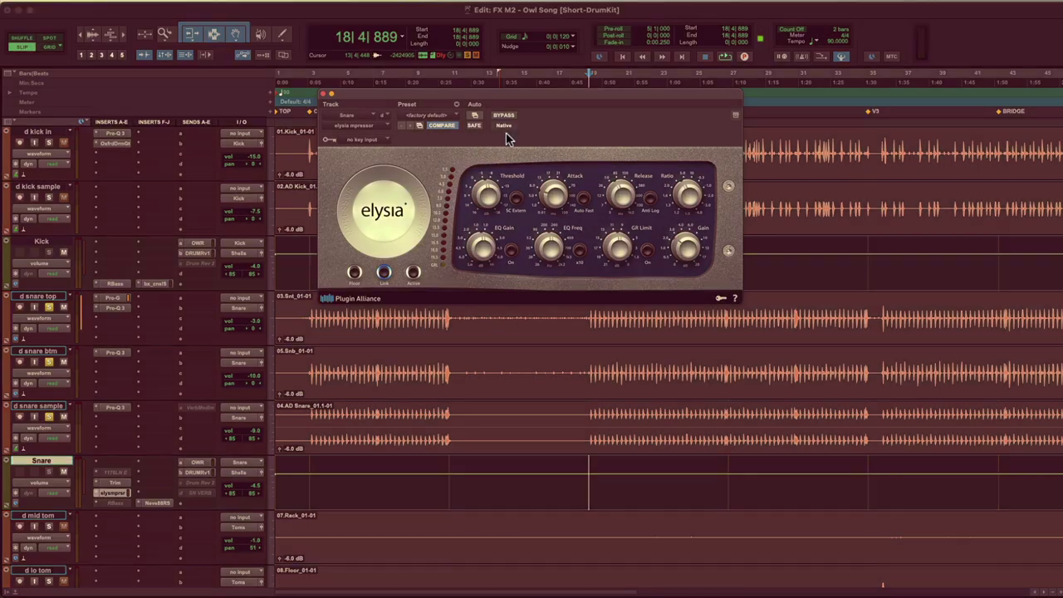
{"action": "left_click", "coordinate": [504, 114]}
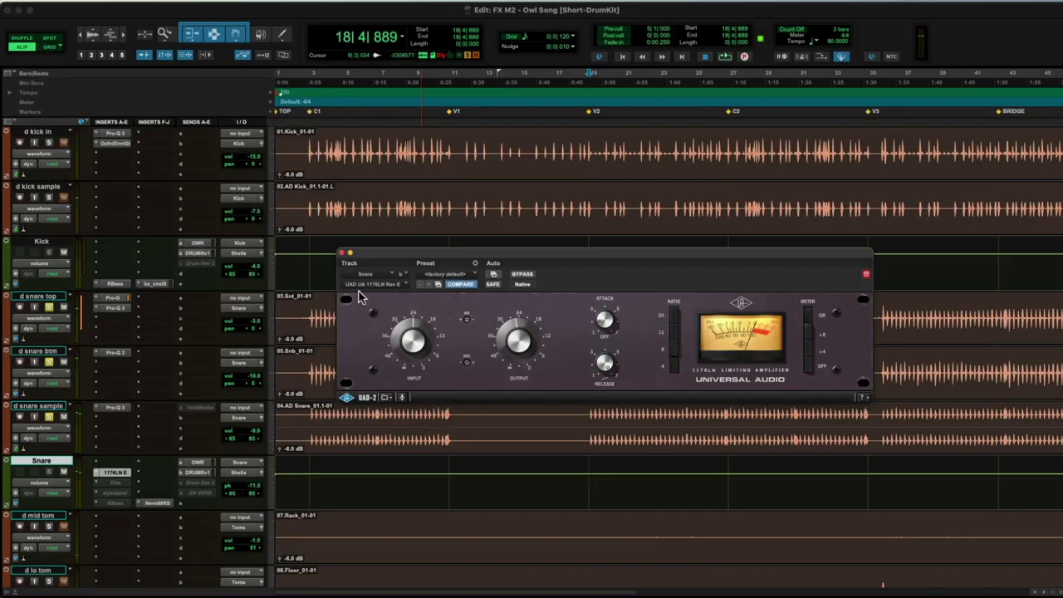
{"action": "left_click", "coordinate": [341, 253]}
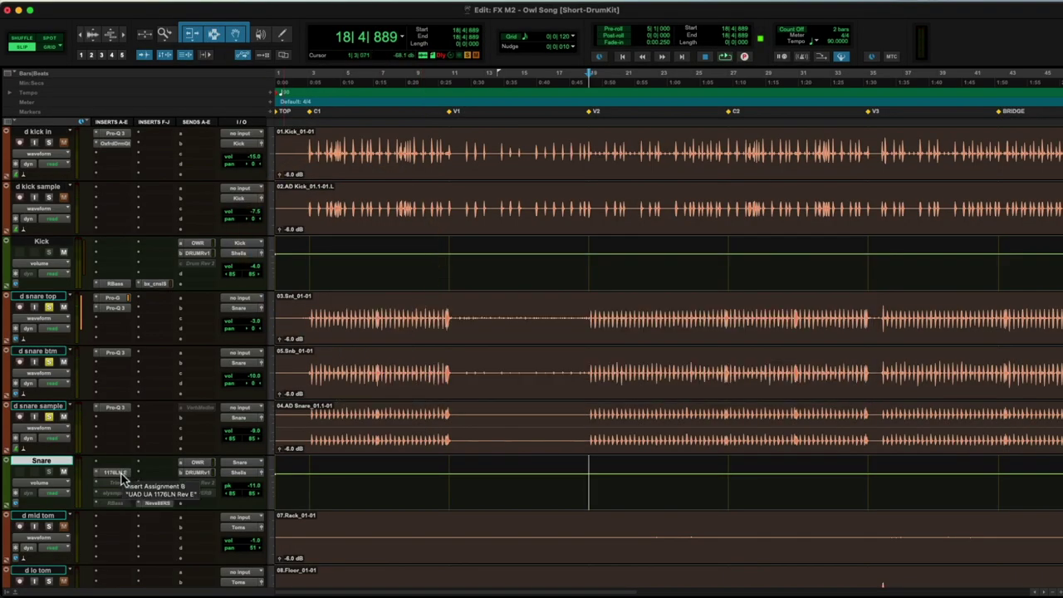
{"action": "key", "text": "space"}
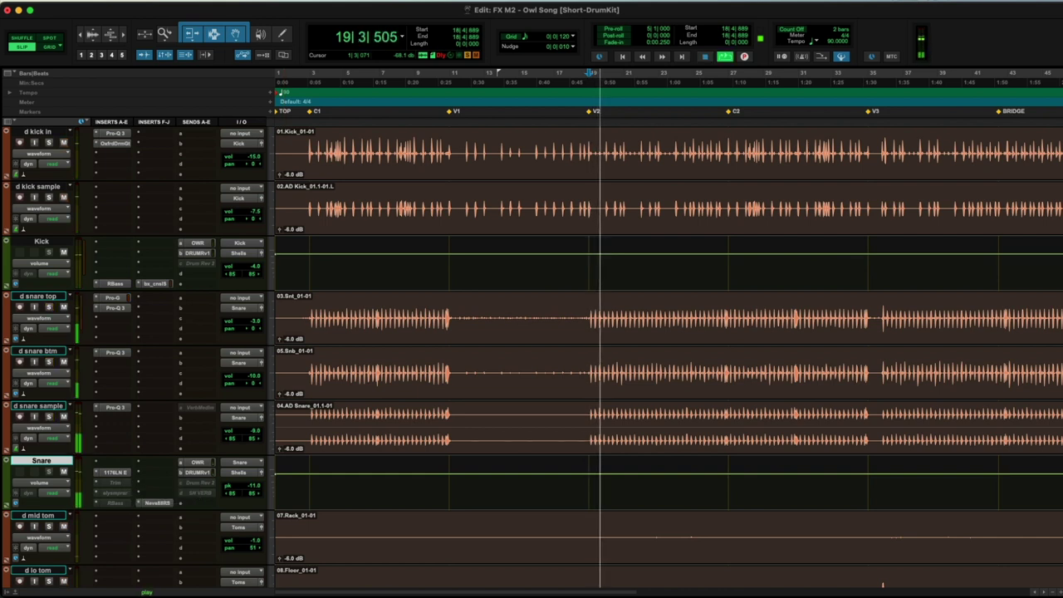
Fine-tune the snare mpressor's threshold during playback and return the Snare track's level display from peak to volume.
{"action": "left_click", "coordinate": [110, 471]}
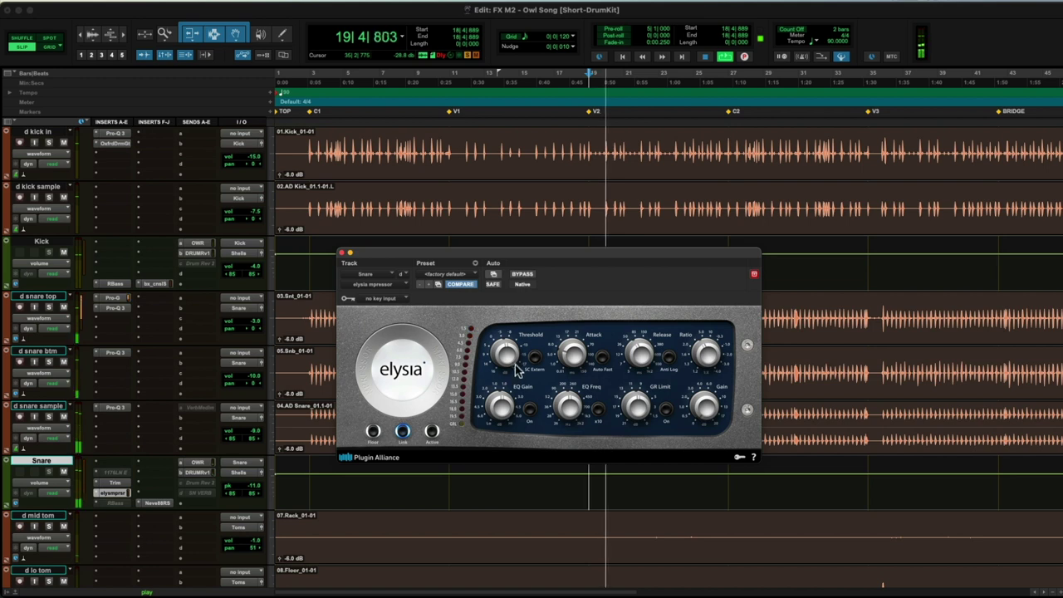
{"action": "mouse_move", "coordinate": [507, 363]}
{"action": "left_click_drag", "start_coordinate": [507, 363], "coordinate": [504, 368]}
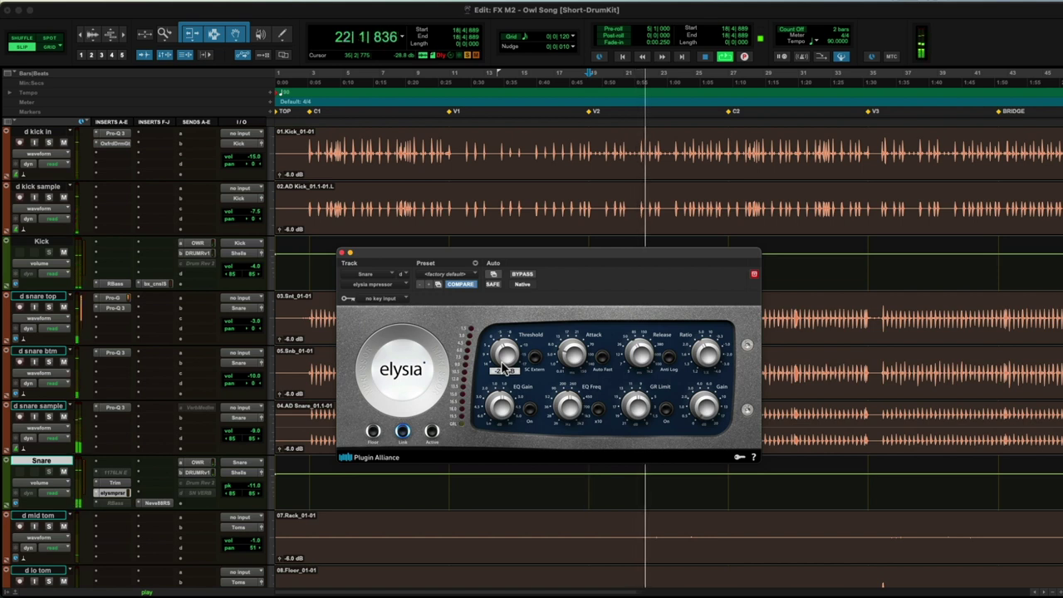
{"action": "key", "text": "space"}
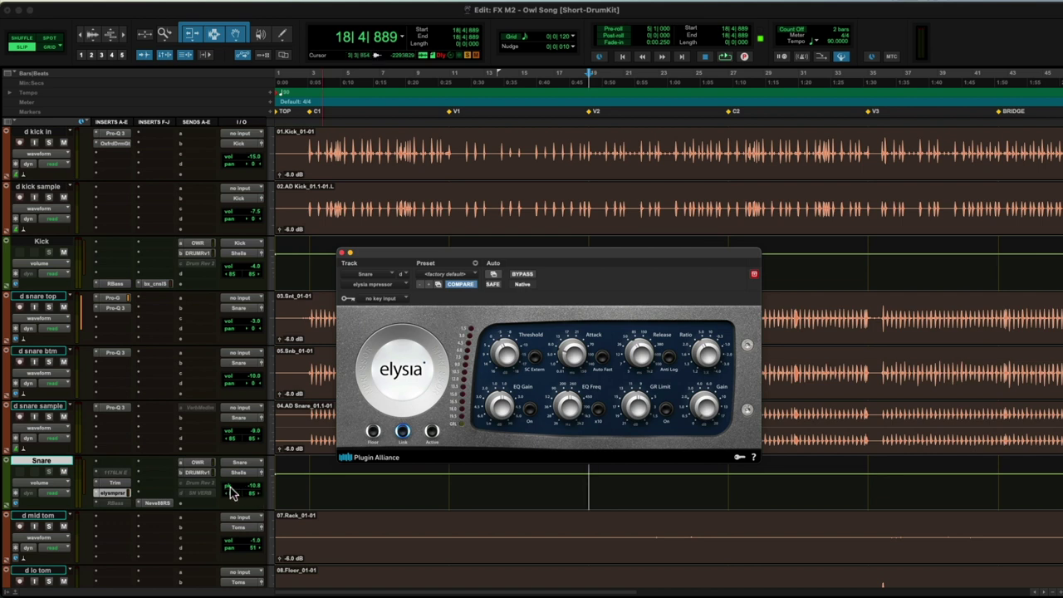
{"action": "left_click_drag", "start_coordinate": [230, 492], "coordinate": [317, 497]}
{"action": "left_click", "coordinate": [343, 253]}
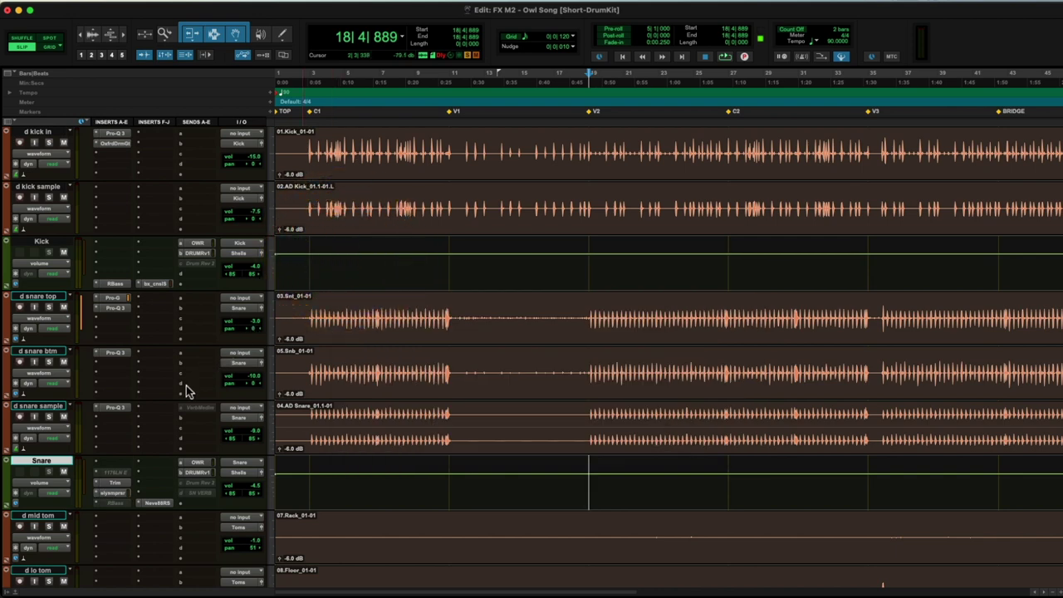
Deactivate the elysia mpressor and Trim inserts on the Snare track to hear the drums without snare compression.
{"action": "scroll", "coordinate": [187, 390], "scroll_direction": "down", "scroll_amount": 12}
{"action": "scroll", "coordinate": [157, 378], "scroll_direction": "up", "scroll_amount": 3}
{"action": "scroll", "coordinate": [159, 381], "scroll_direction": "up", "scroll_amount": 1}
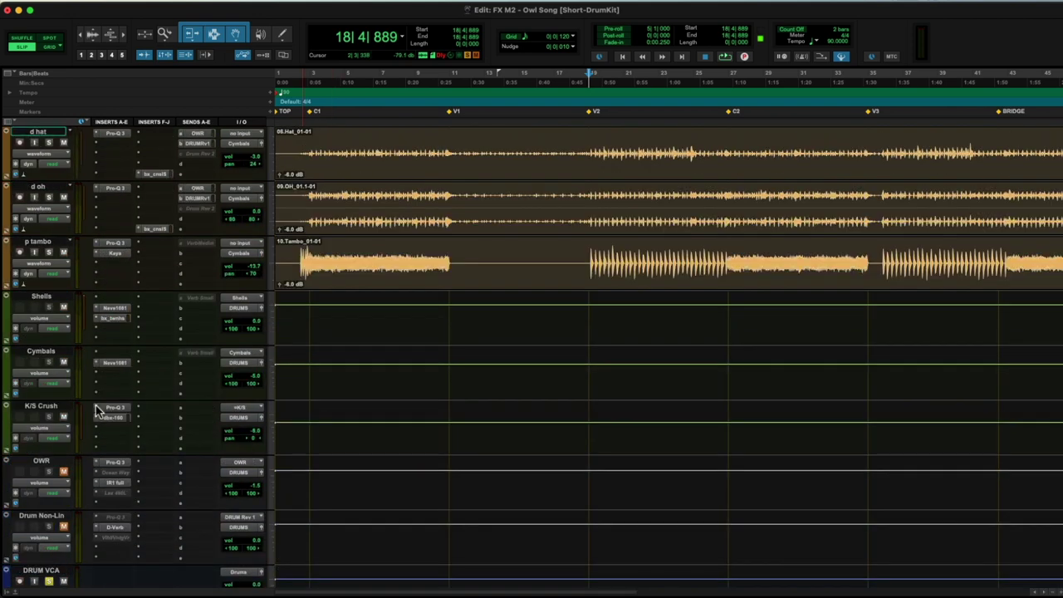
{"action": "scroll", "coordinate": [83, 432], "scroll_direction": "up", "scroll_amount": 9}
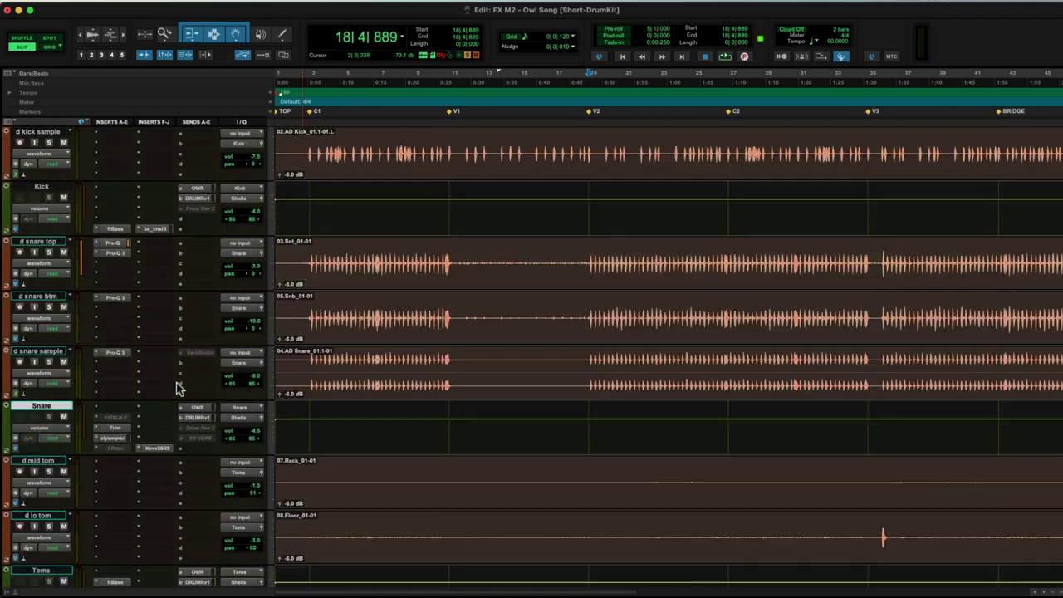
{"action": "left_click", "coordinate": [113, 439], "text": "ctrl+super"}
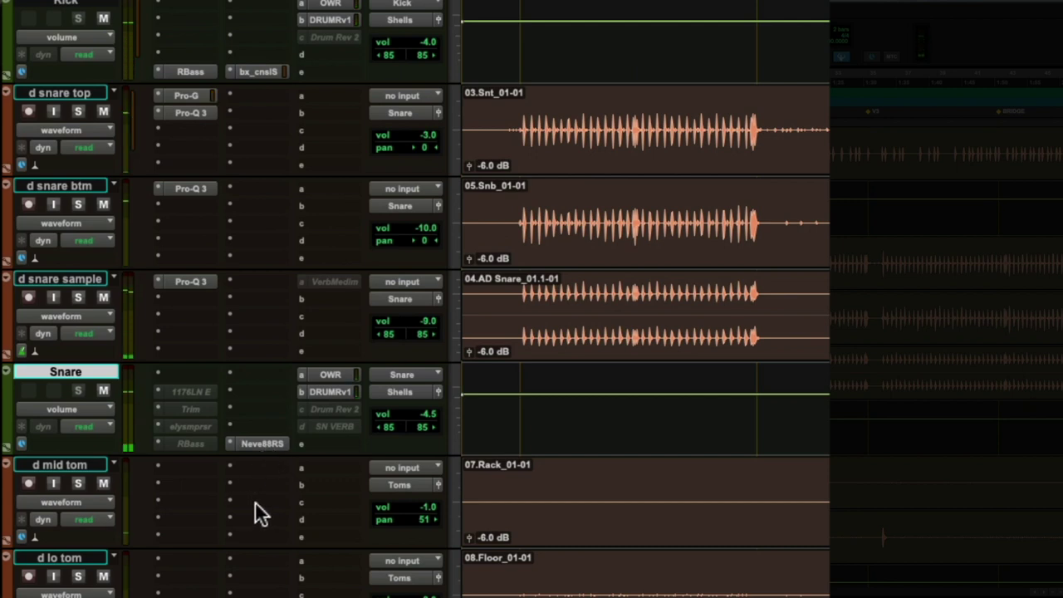
Clear the DRUM VCA solo to hear the uncompressed snare within the full session.
{"action": "scroll", "coordinate": [255, 503], "scroll_direction": "down", "scroll_amount": 4}
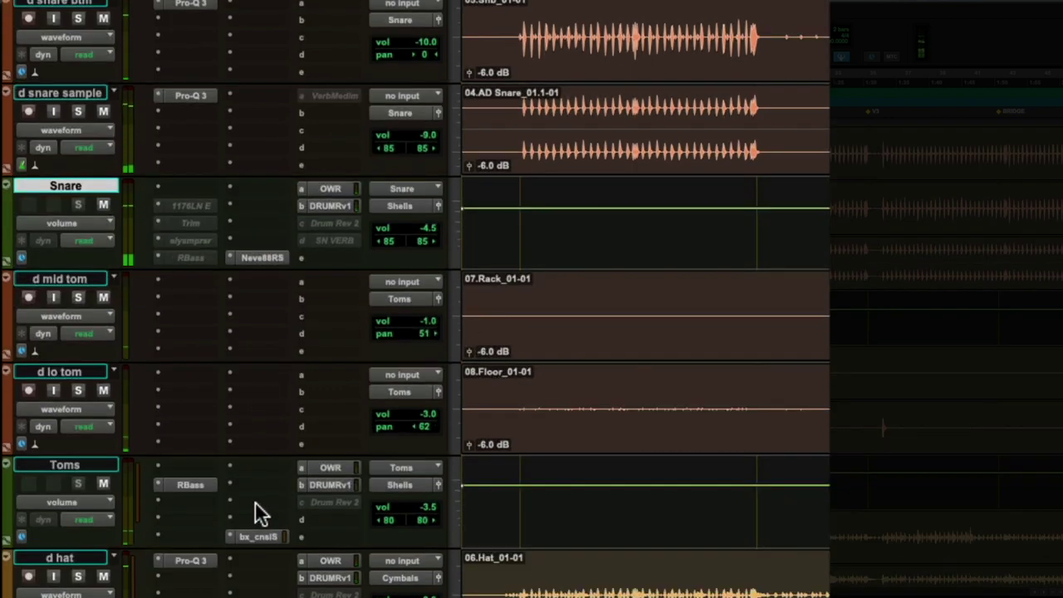
{"action": "scroll", "coordinate": [255, 504], "scroll_direction": "down", "scroll_amount": 5}
{"action": "scroll", "coordinate": [255, 502], "scroll_direction": "down", "scroll_amount": 5}
{"action": "left_click", "coordinate": [78, 391]}
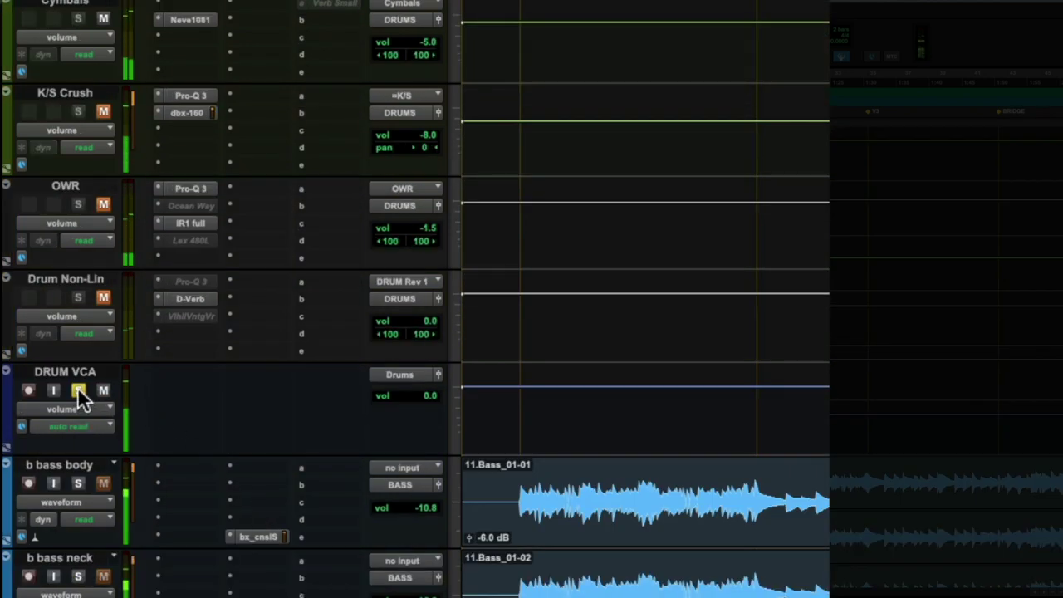
{"action": "left_click", "coordinate": [77, 389]}
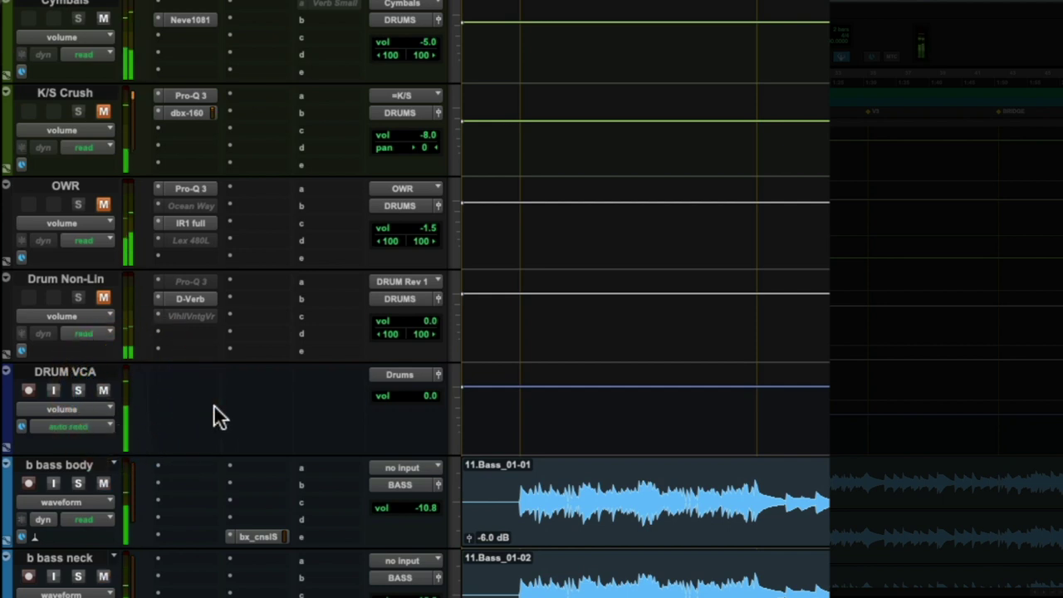
Reactivate the Trim and elysia mpressor inserts on the Snare track during playback.
{"action": "scroll", "coordinate": [214, 413], "scroll_direction": "up", "scroll_amount": 15}
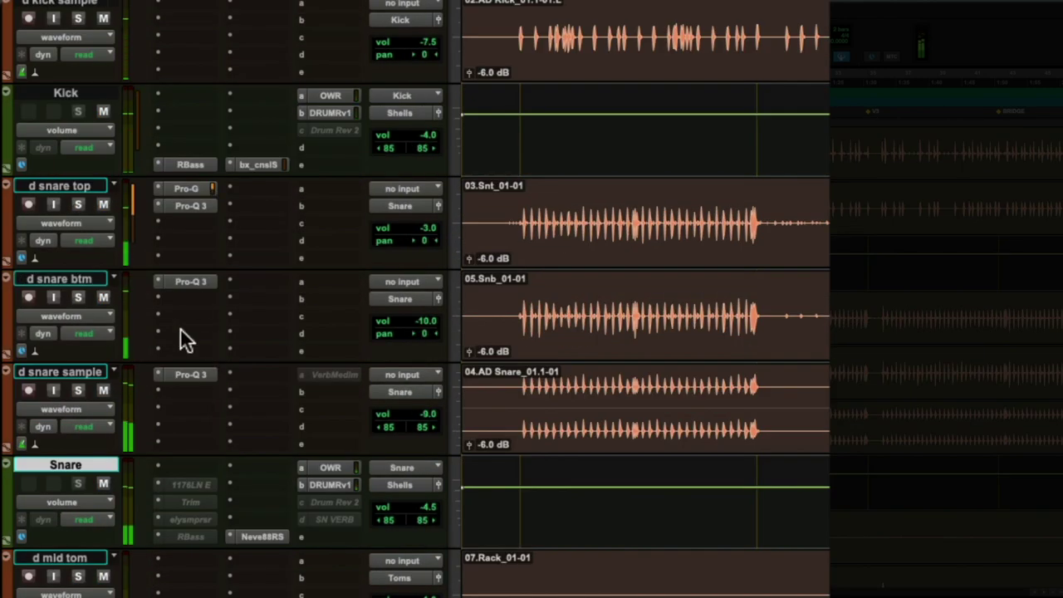
{"action": "left_click", "coordinate": [187, 501], "text": "ctrl+super"}
{"action": "left_click", "coordinate": [188, 515], "text": "ctrl+super"}
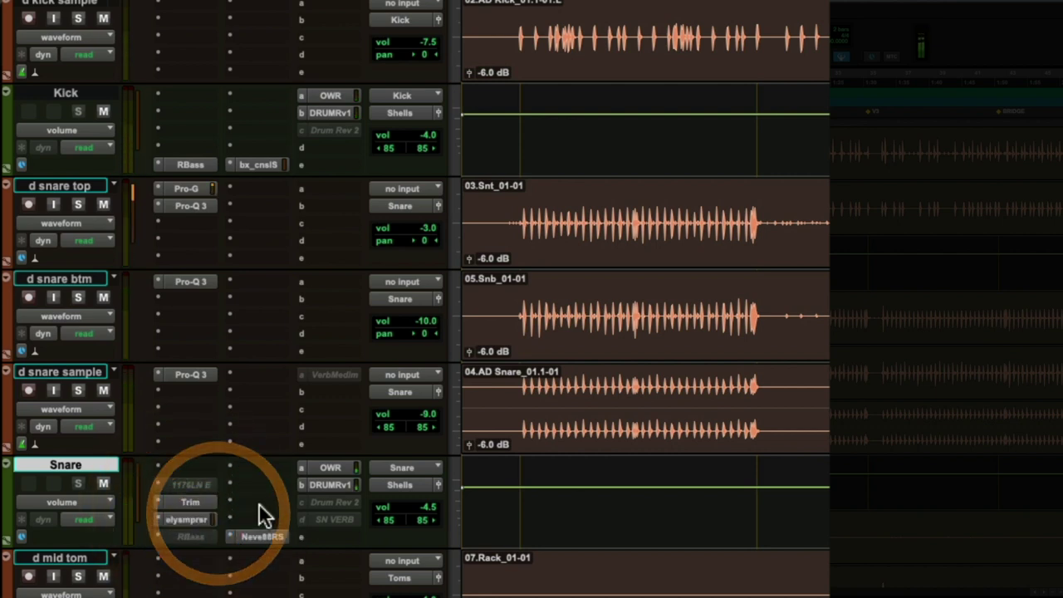
Unmute the K/S Crush, OWR and Drum Non-Lin tracks one after another during playback, and stop back at the Snare track.
{"action": "scroll", "coordinate": [246, 486], "scroll_direction": "down", "scroll_amount": 10}
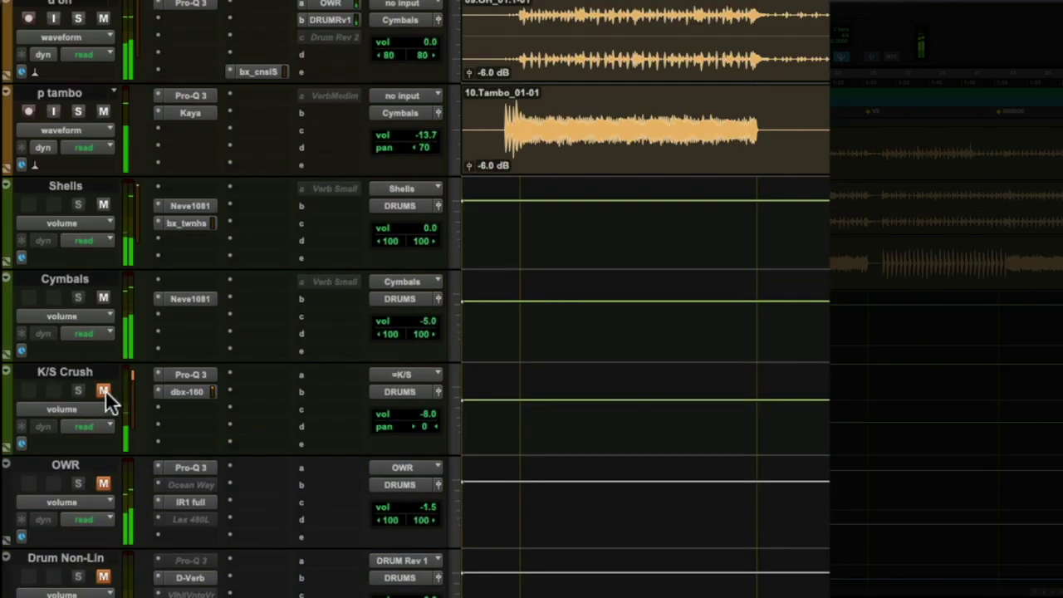
{"action": "left_click", "coordinate": [104, 391]}
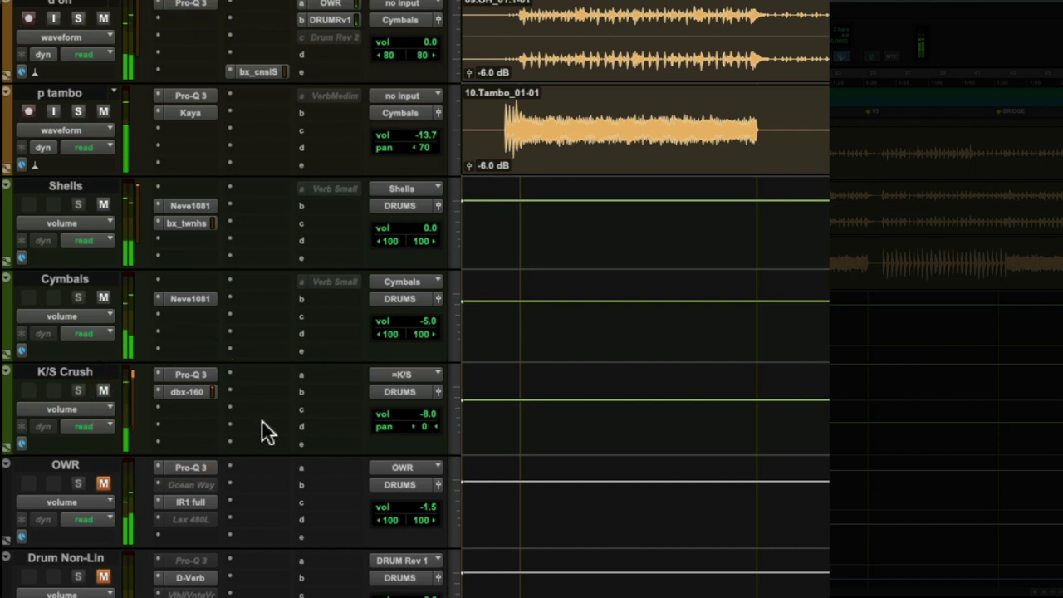
{"action": "scroll", "coordinate": [262, 432], "scroll_direction": "down", "scroll_amount": 3}
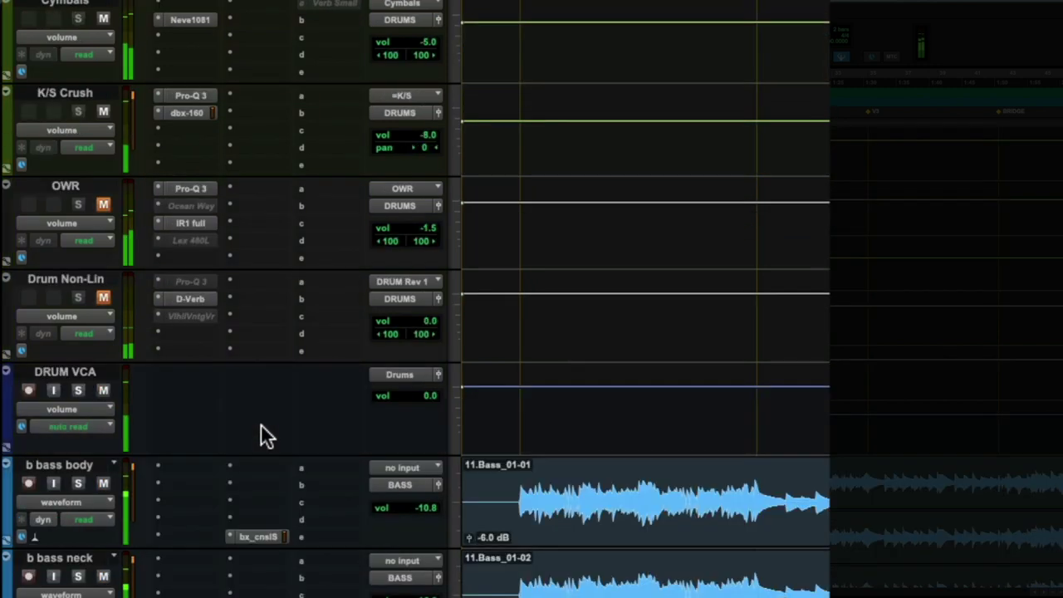
{"action": "left_click", "coordinate": [101, 201]}
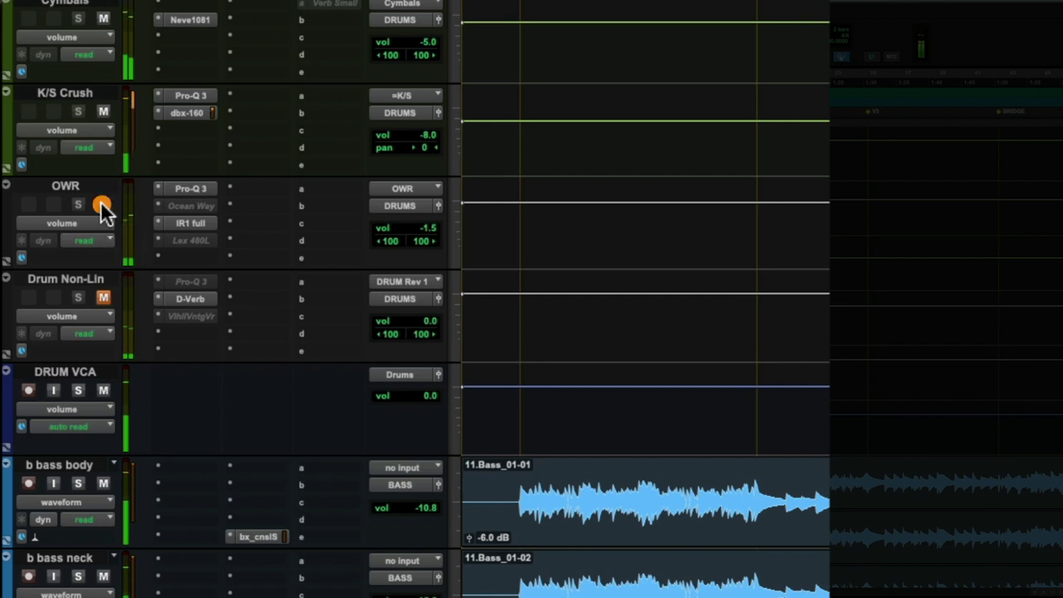
{"action": "left_click", "coordinate": [103, 298]}
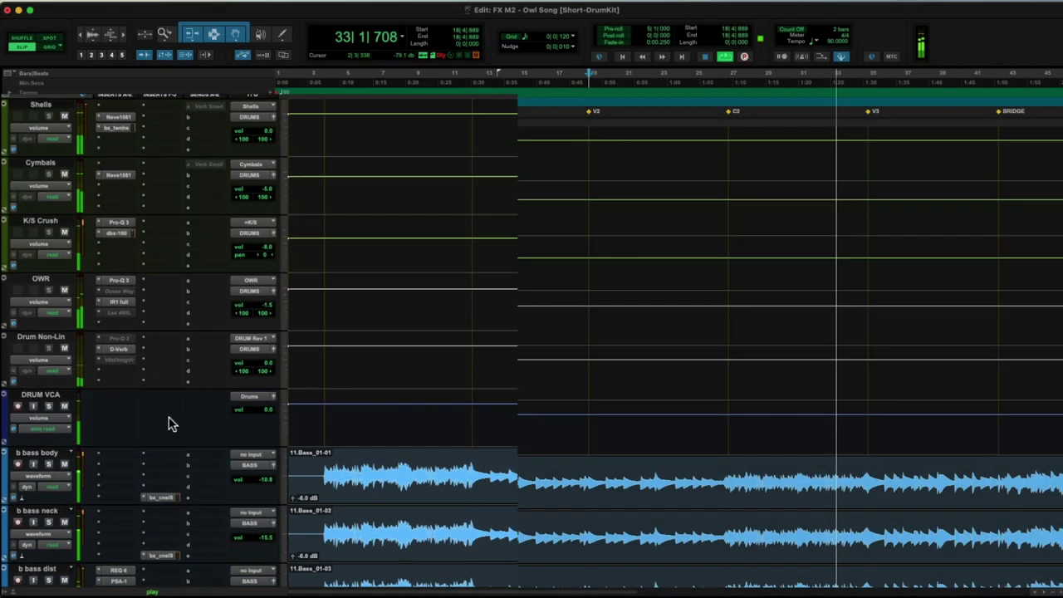
{"action": "scroll", "coordinate": [274, 415], "scroll_direction": "up", "scroll_amount": 5}
{"action": "scroll", "coordinate": [164, 433], "scroll_direction": "up", "scroll_amount": 7}
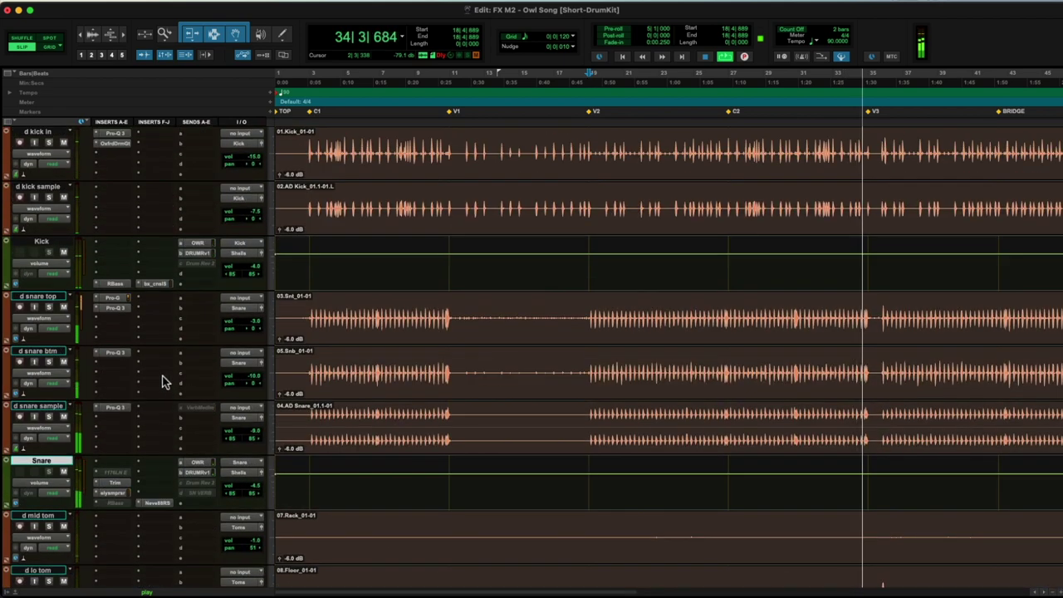
{"action": "key", "text": "space"}
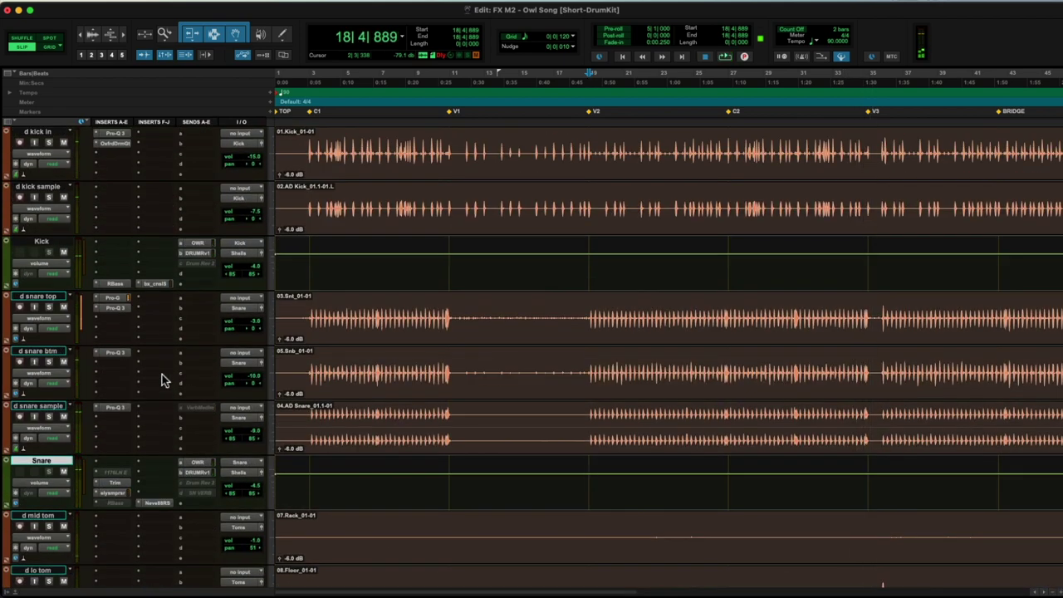